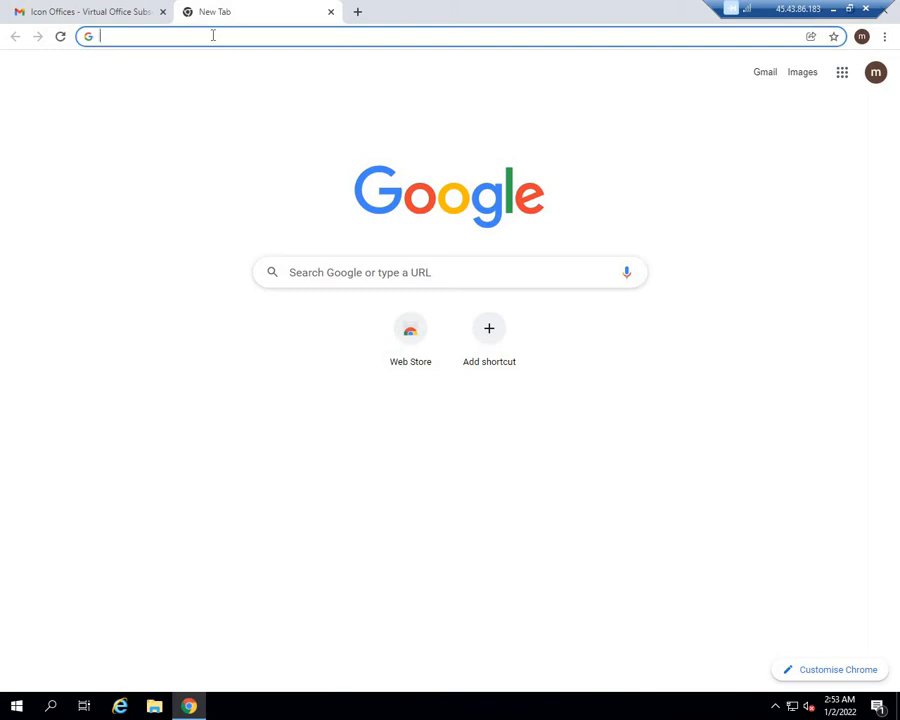
# - Lower the local computer's speaker volume to a low level and return to the remote desktop session
pyautogui.click(834, 10)
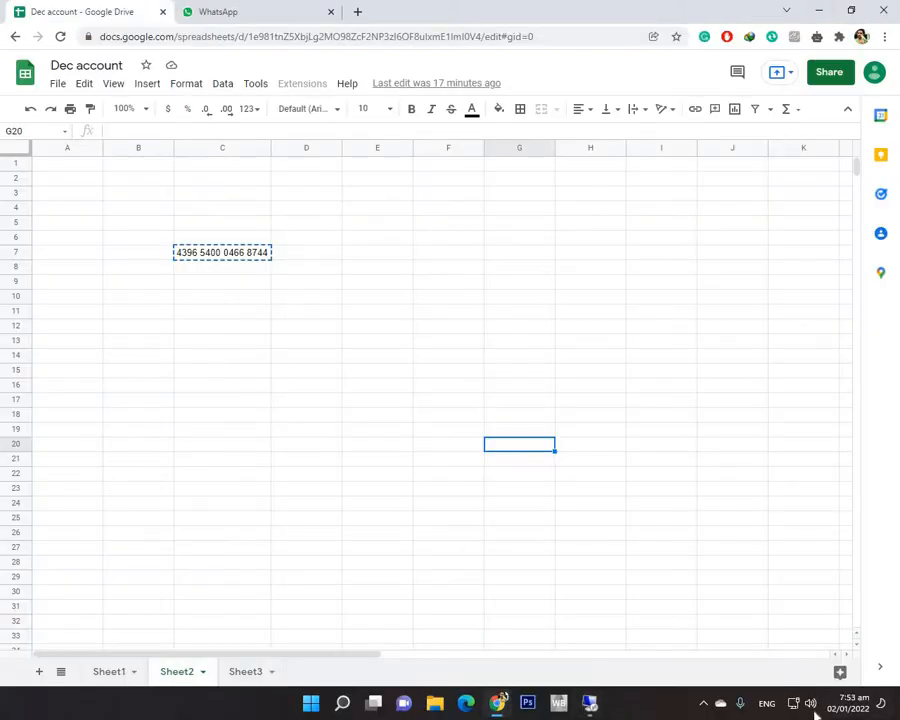
pyautogui.click(811, 706)
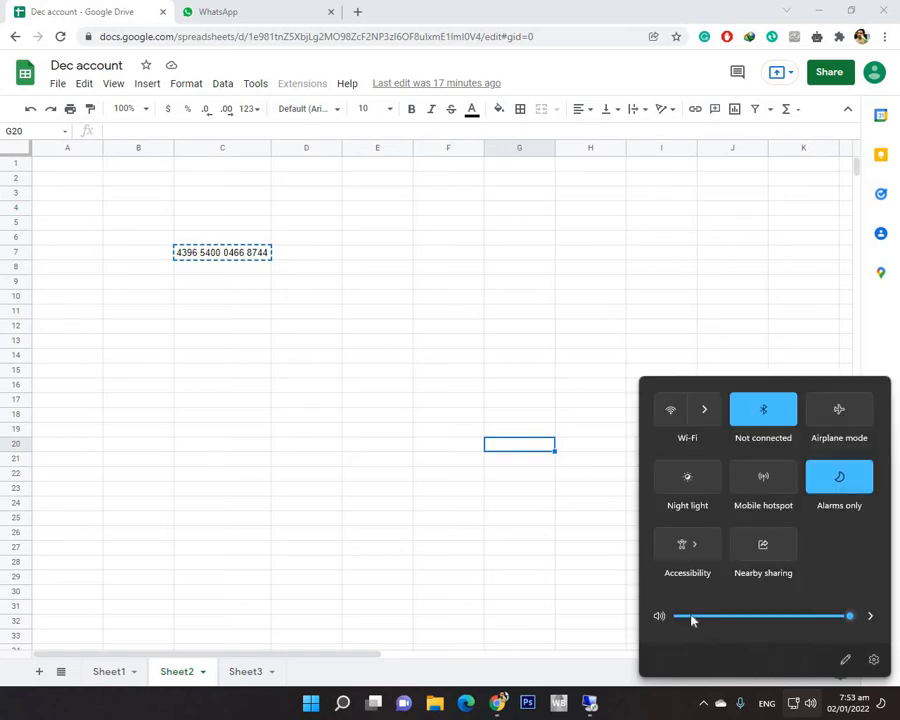
pyautogui.moveTo(693, 617); pyautogui.dragTo(688, 617)
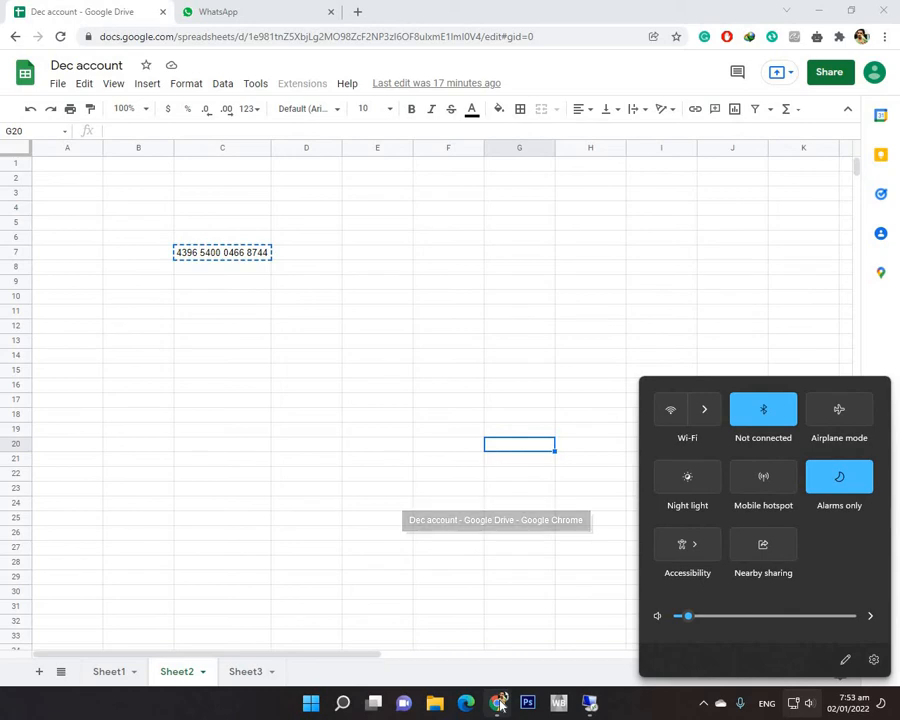
pyautogui.click(591, 703)
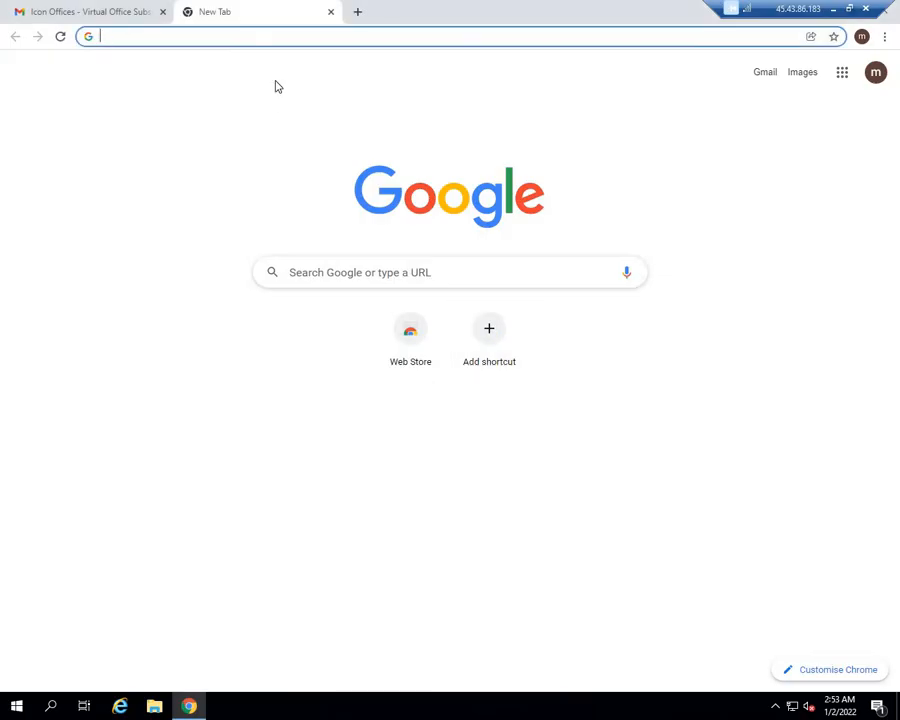
# - Search Google for "uk company registration" and open the GOV.UK result on setting up a private limited company
pyautogui.write('uk')
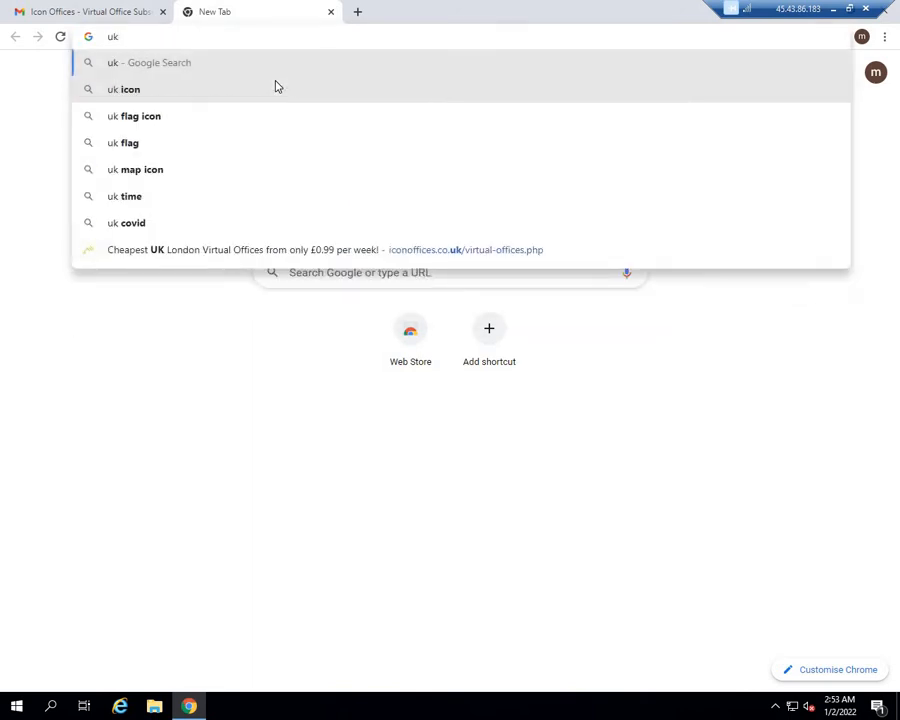
pyautogui.write(' compa')
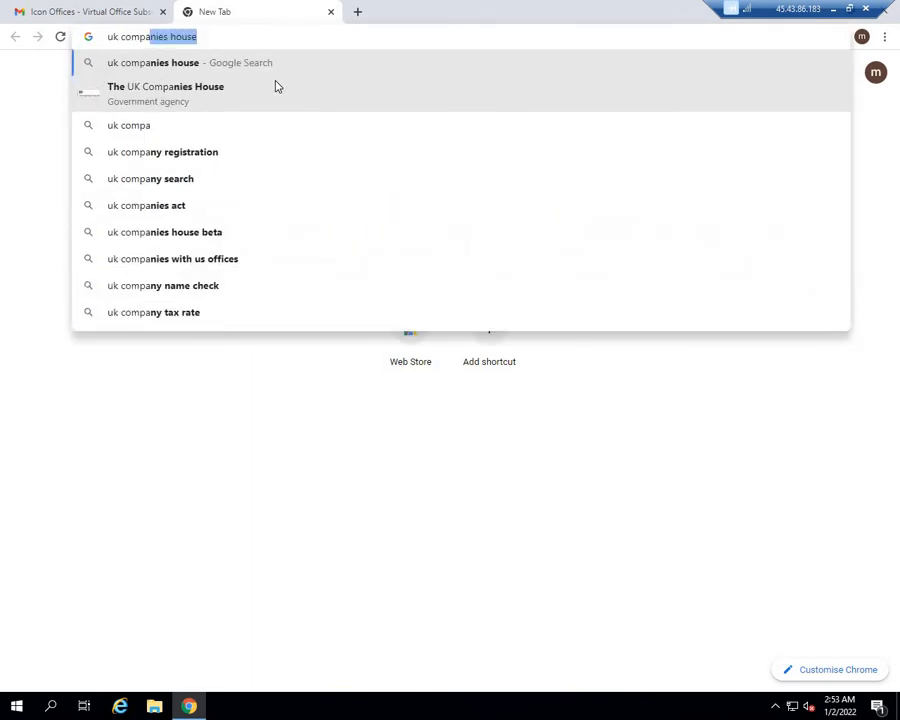
pyautogui.write('ny regi')
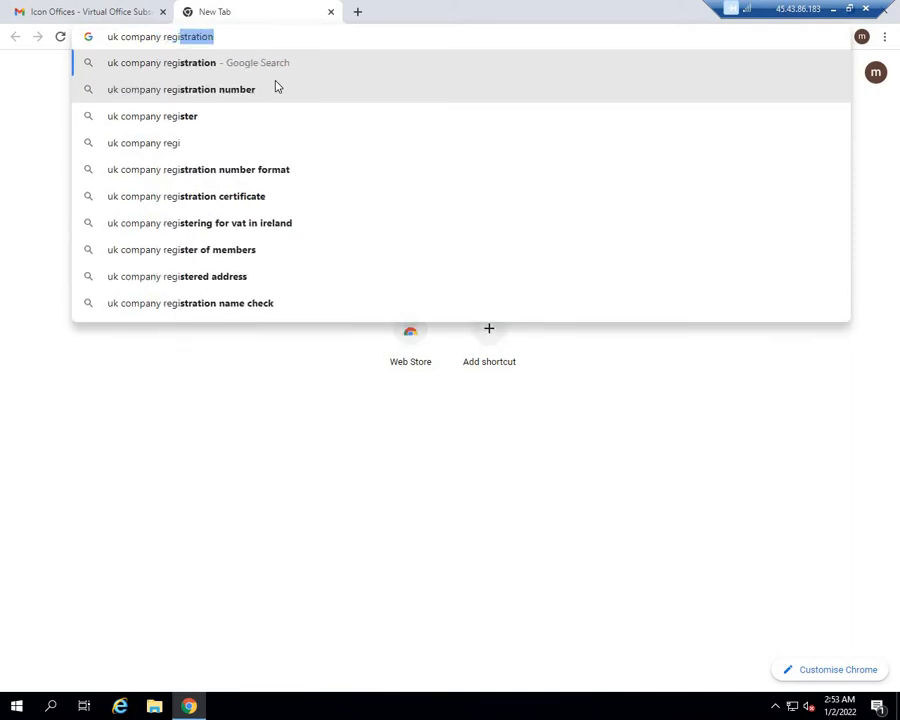
pyautogui.press('Return')
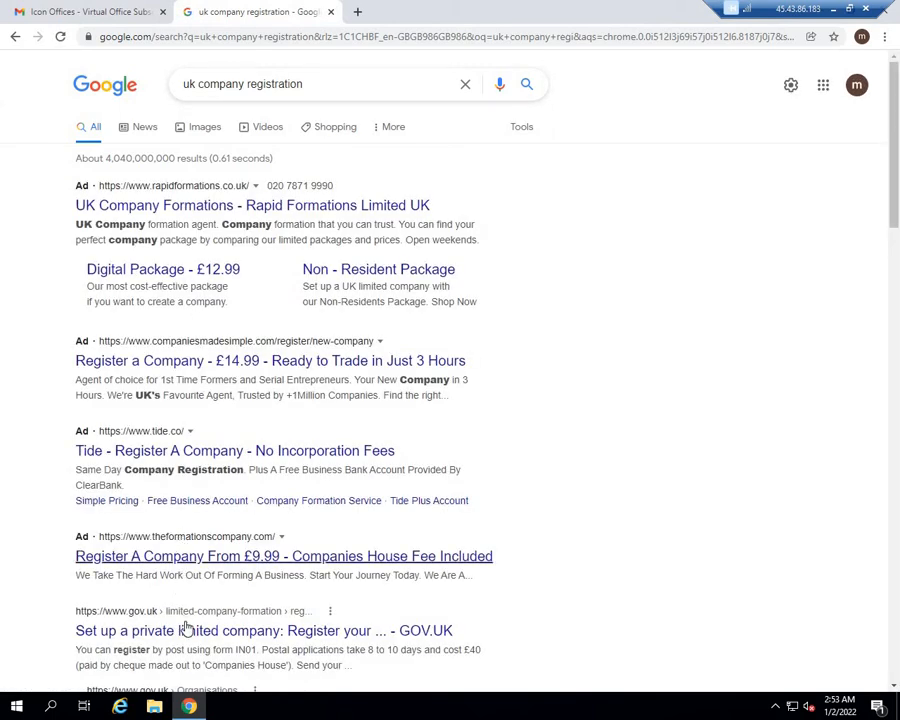
pyautogui.click(176, 633)
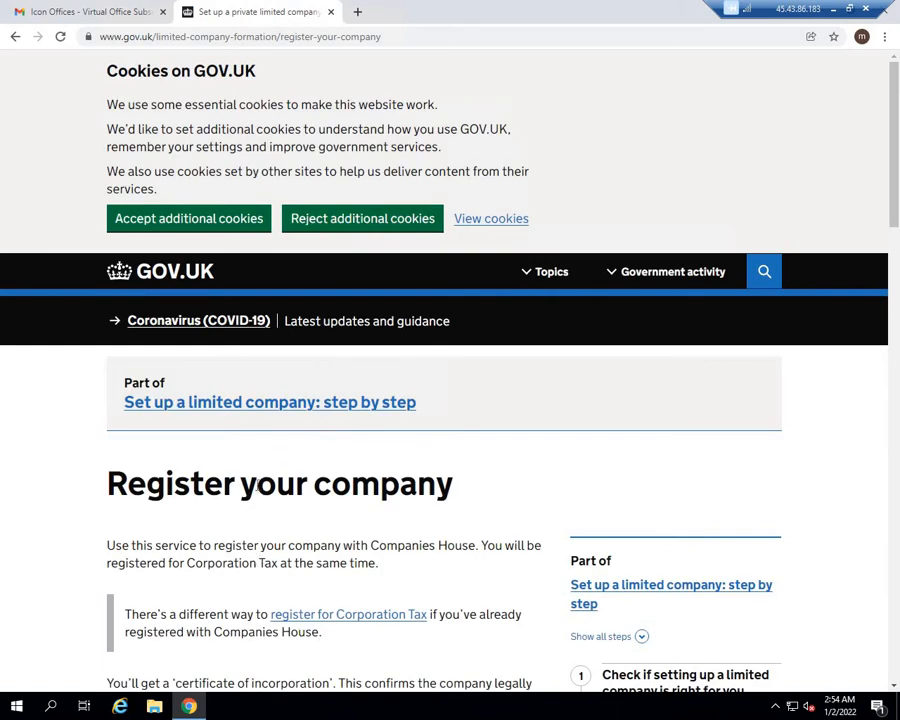
# - Start the online registration service from the GOV.UK "Register your company" page
pyautogui.scroll(-1, 258, 483)
pyautogui.scroll(-3, 258, 483)
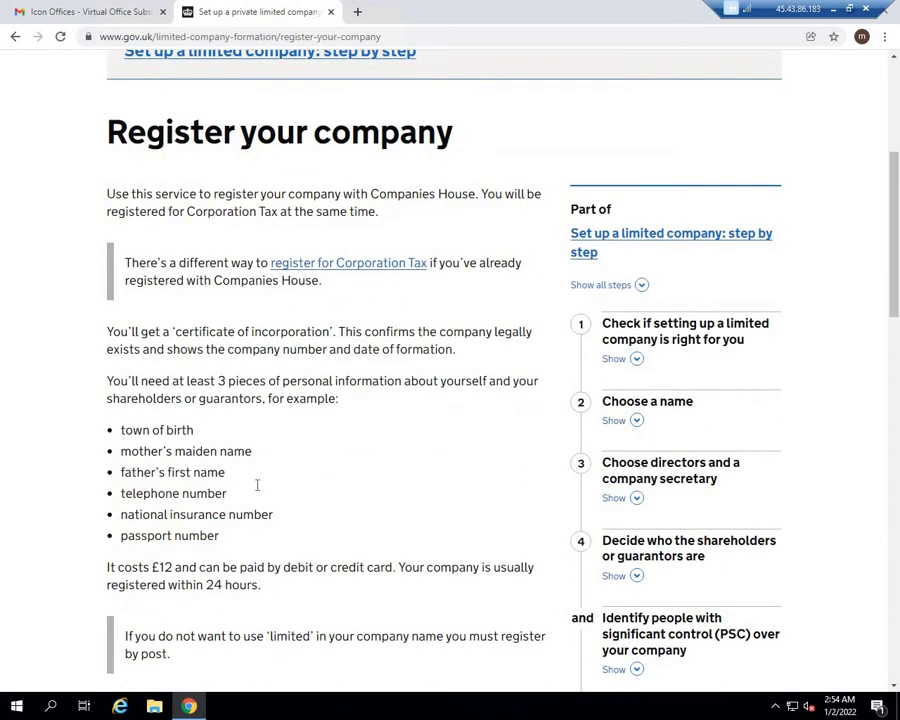
pyautogui.scroll(-2, 258, 490)
pyautogui.scroll(-3, 258, 490)
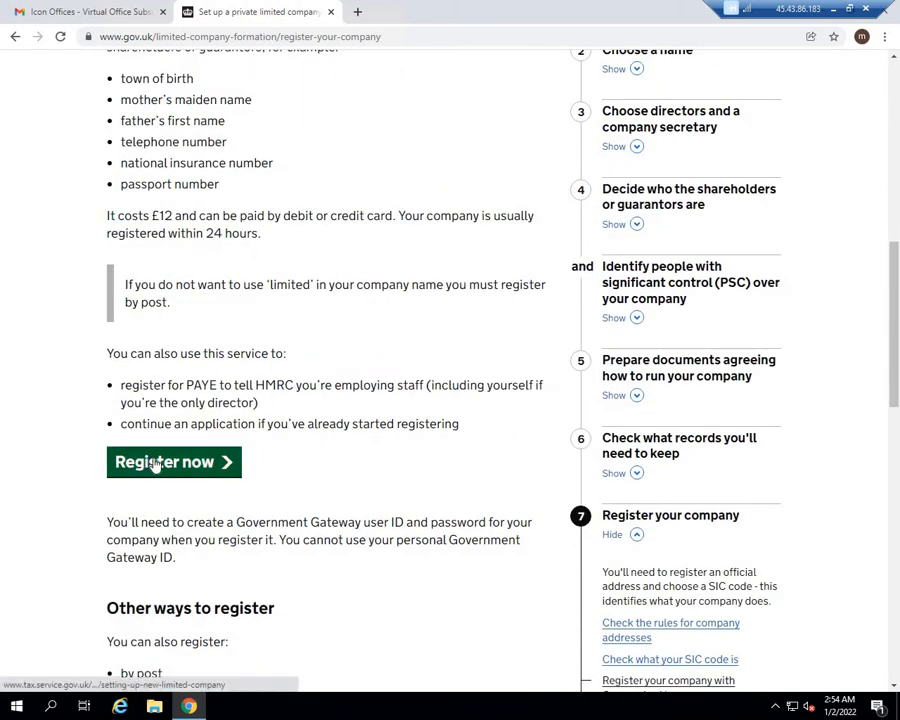
pyautogui.click(155, 463)
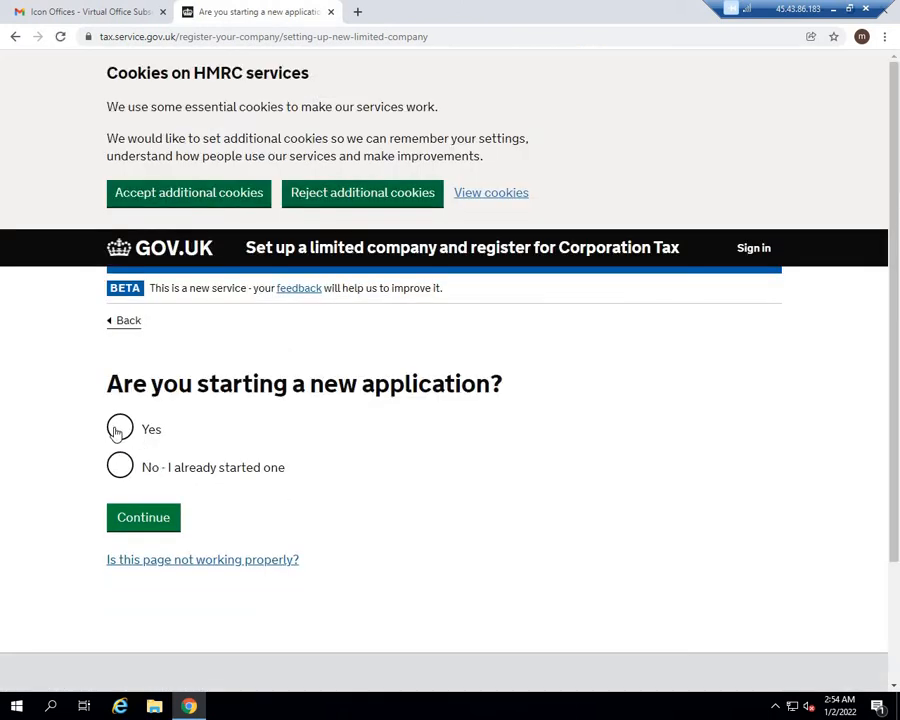
# - Answer Yes to starting a new application and continue past the check-before-you-start page
pyautogui.click(118, 430)
pyautogui.click(129, 518)
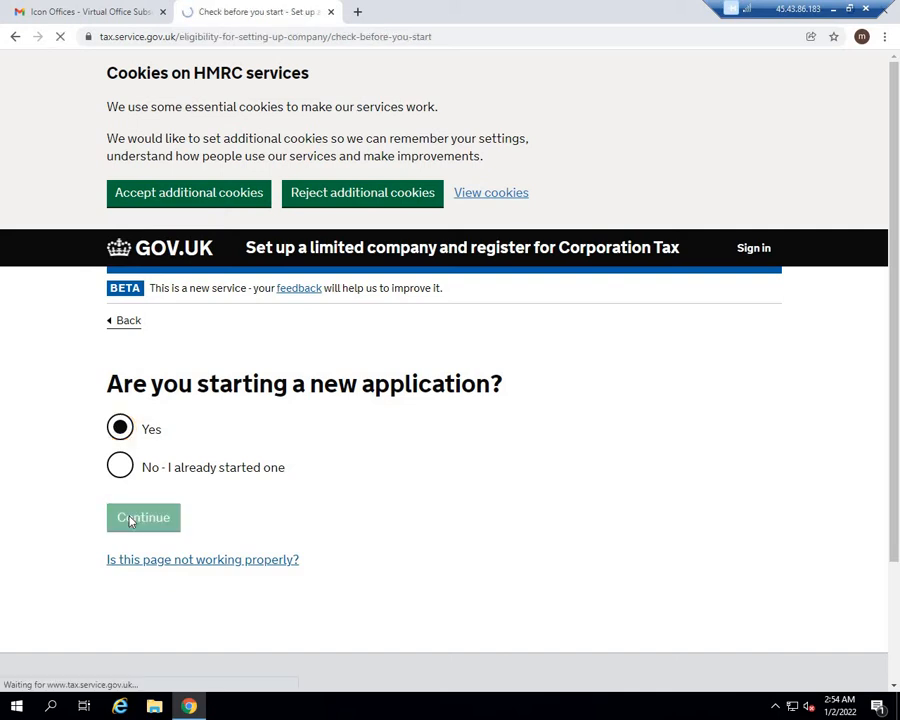
pyautogui.click(147, 534)
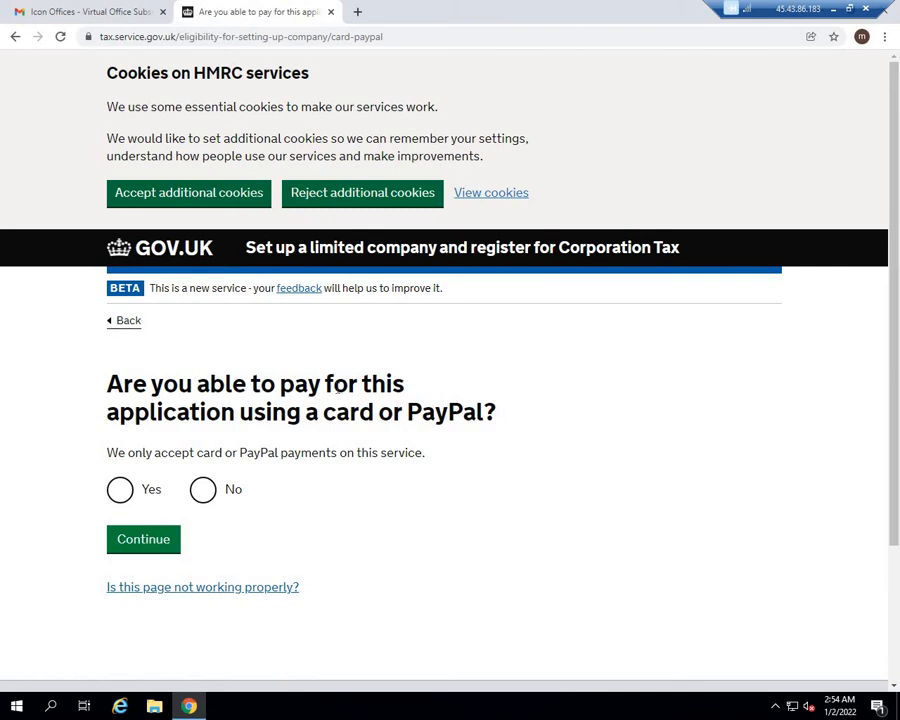
# - Answer Yes to paying by card or PayPal and No to directors or controllers being on the secure register
pyautogui.click(115, 491)
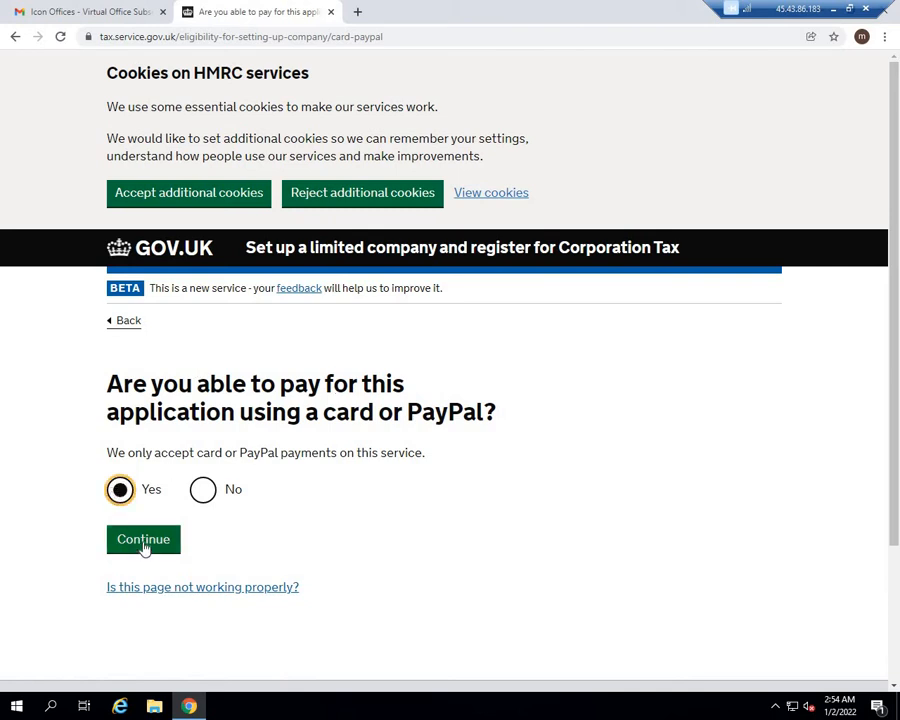
pyautogui.click(144, 546)
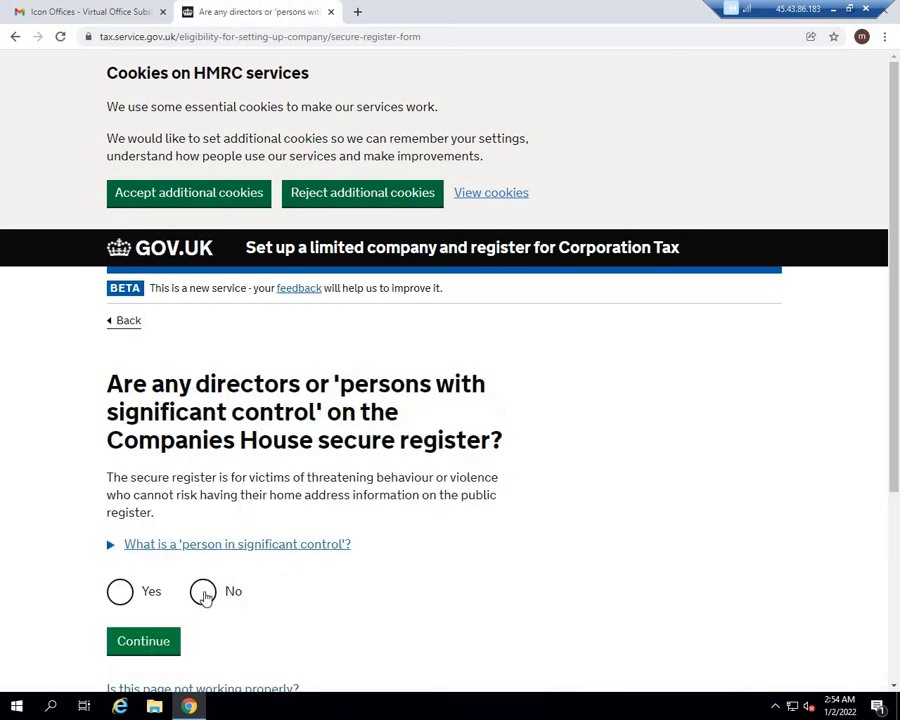
pyautogui.click(204, 594)
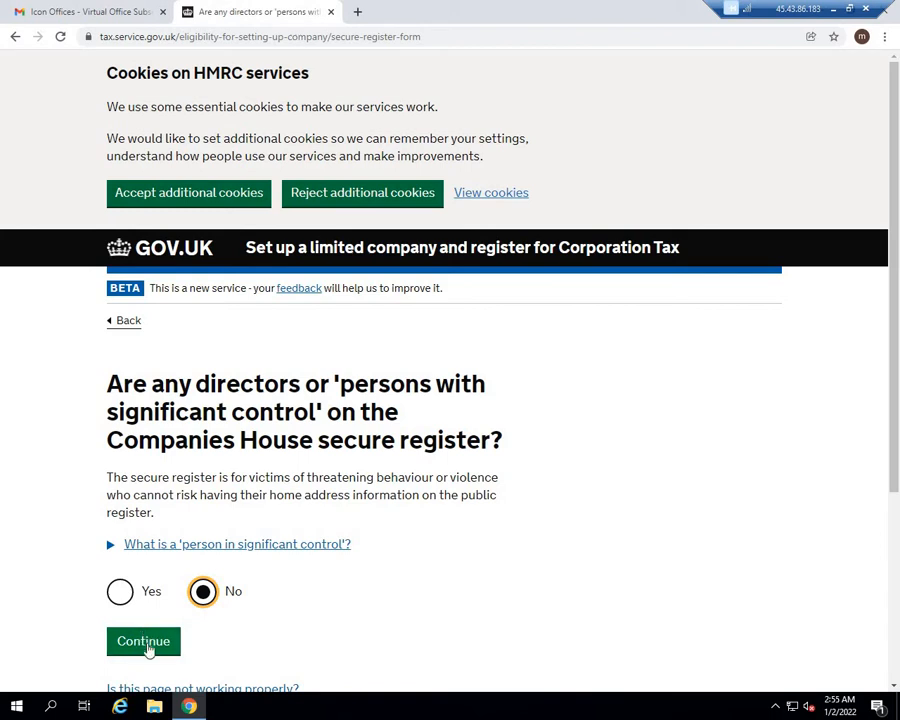
pyautogui.click(147, 648)
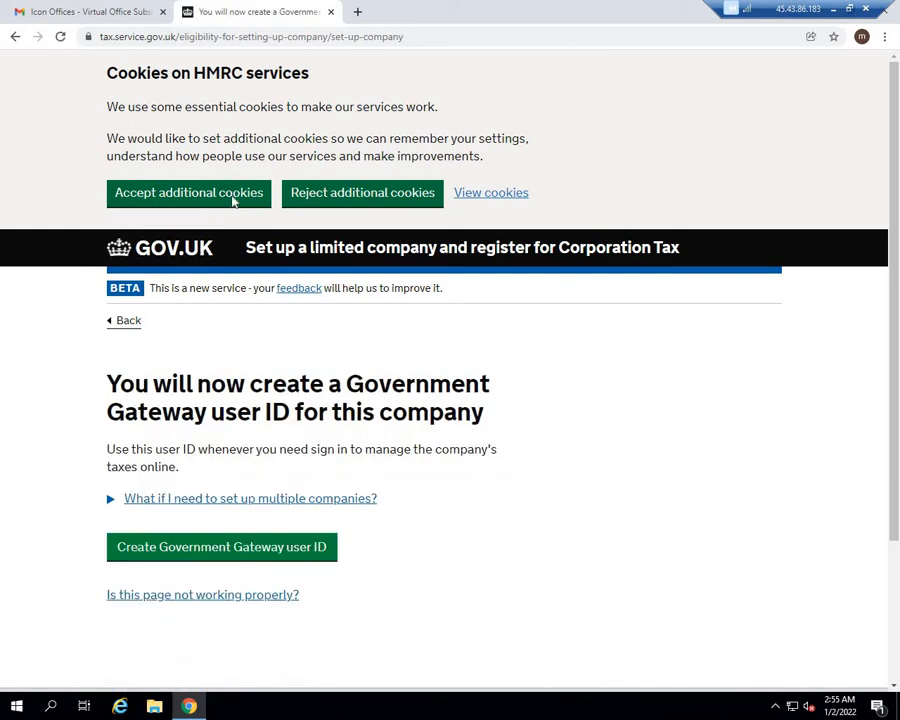
# - Accept the additional HMRC cookies and begin creating a Government Gateway user ID for the company
pyautogui.click(233, 197)
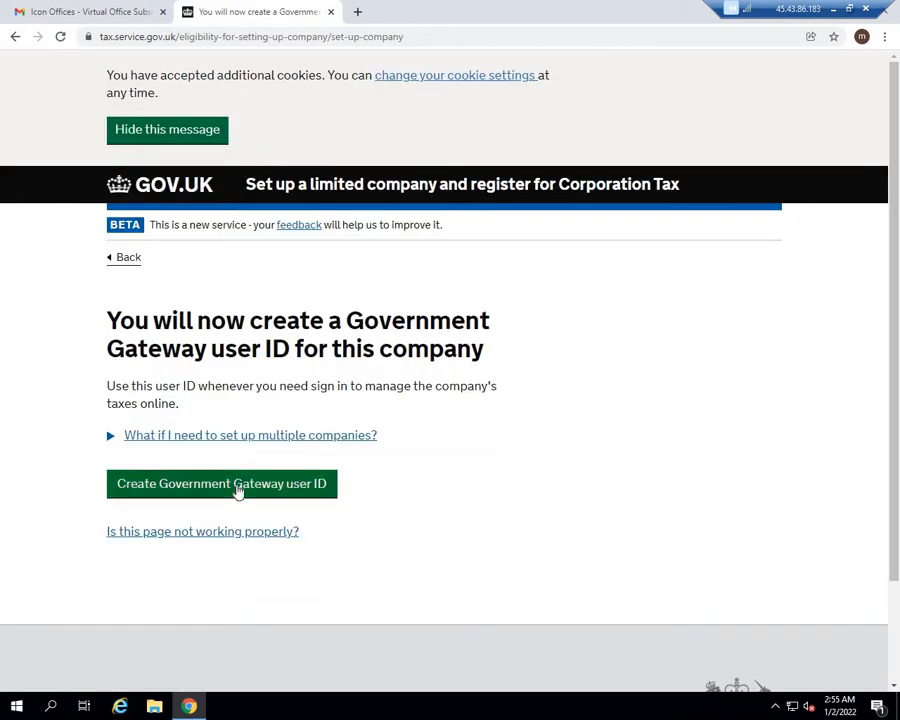
pyautogui.click(238, 489)
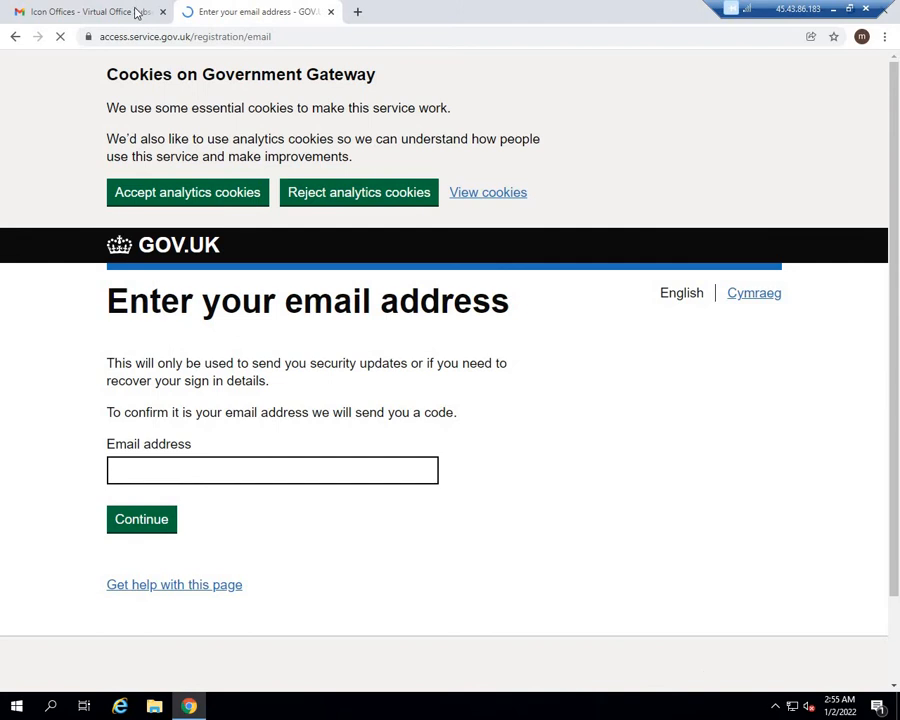
# - Copy the account's e-mail address from Gmail and submit it as the Government Gateway registration e-mail
pyautogui.click(97, 9)
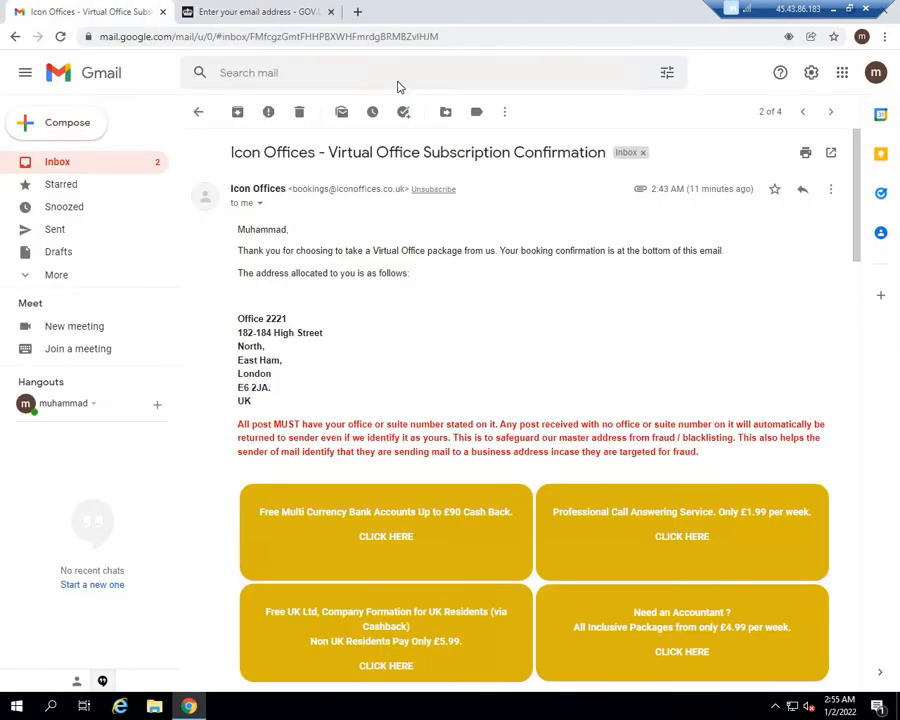
pyautogui.click(877, 75)
pyautogui.tripleClick(805, 198)
pyautogui.hotkey('ctrl', 'c')
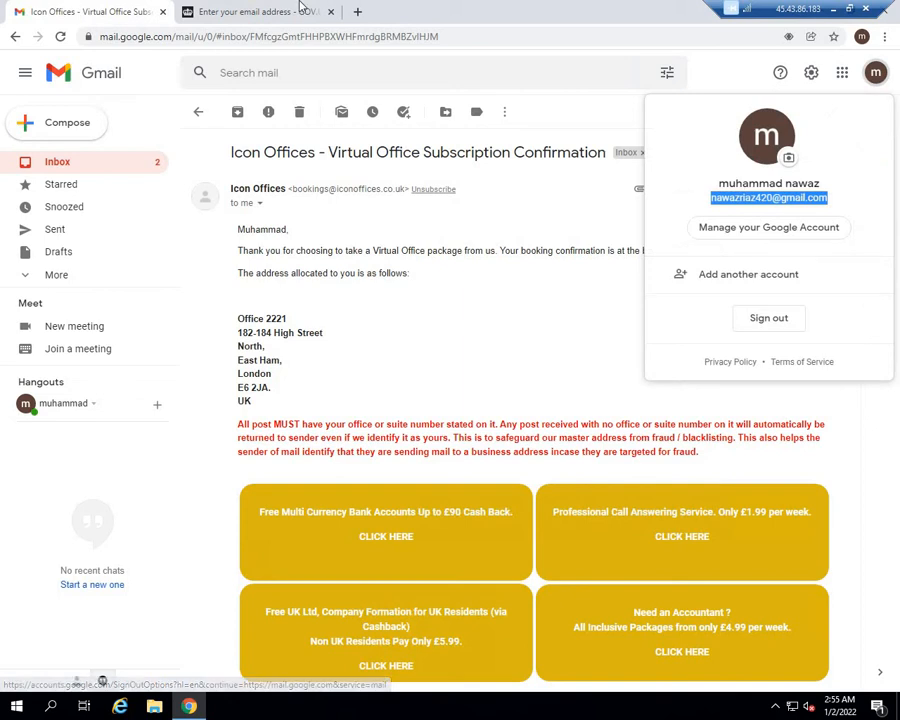
pyautogui.click(337, 6)
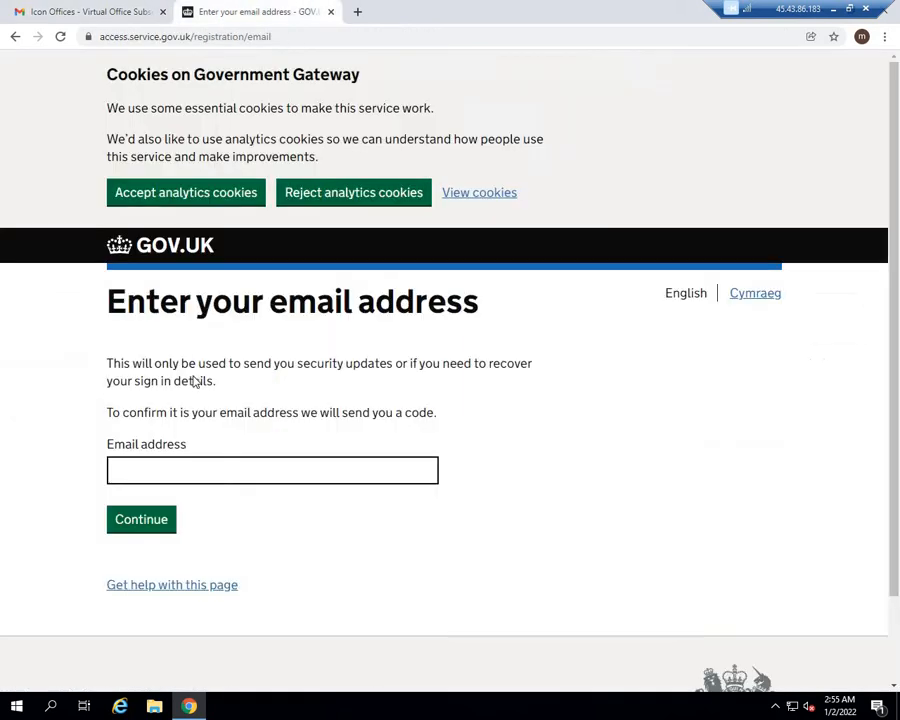
pyautogui.click(201, 463)
pyautogui.hotkey('ctrl', 'v')
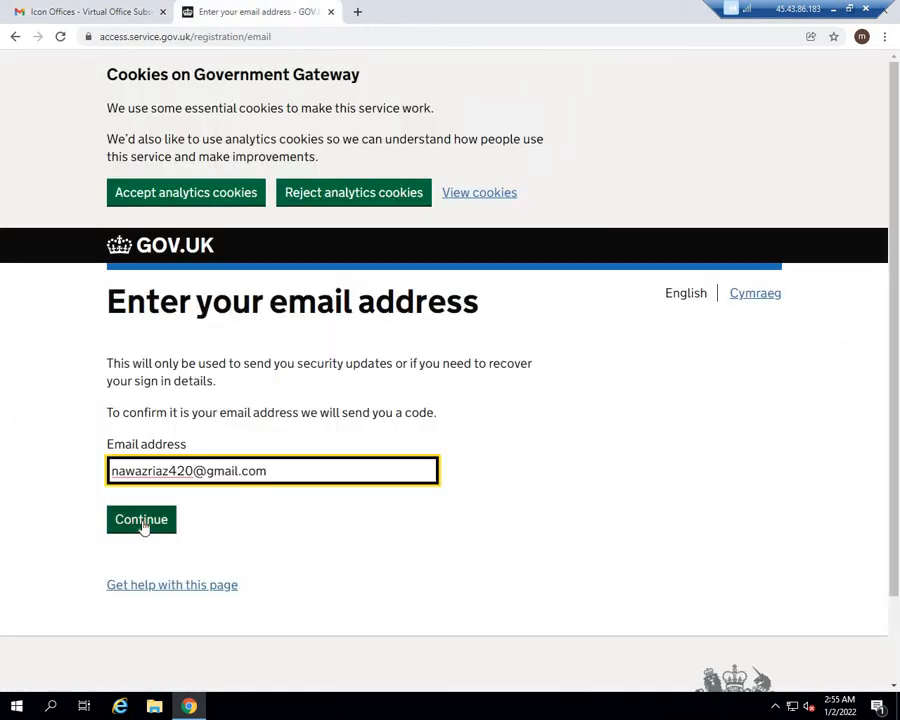
pyautogui.click(142, 520)
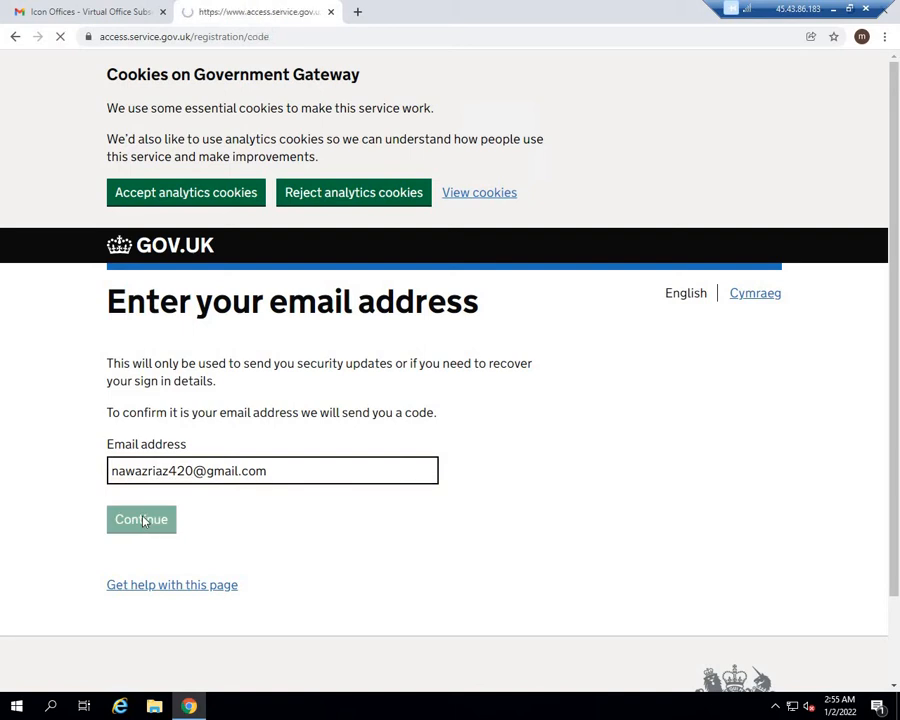
# - Open the Government Gateway "Confirm your email address" message in the Gmail inbox and copy its confirmation code
pyautogui.click(72, 11)
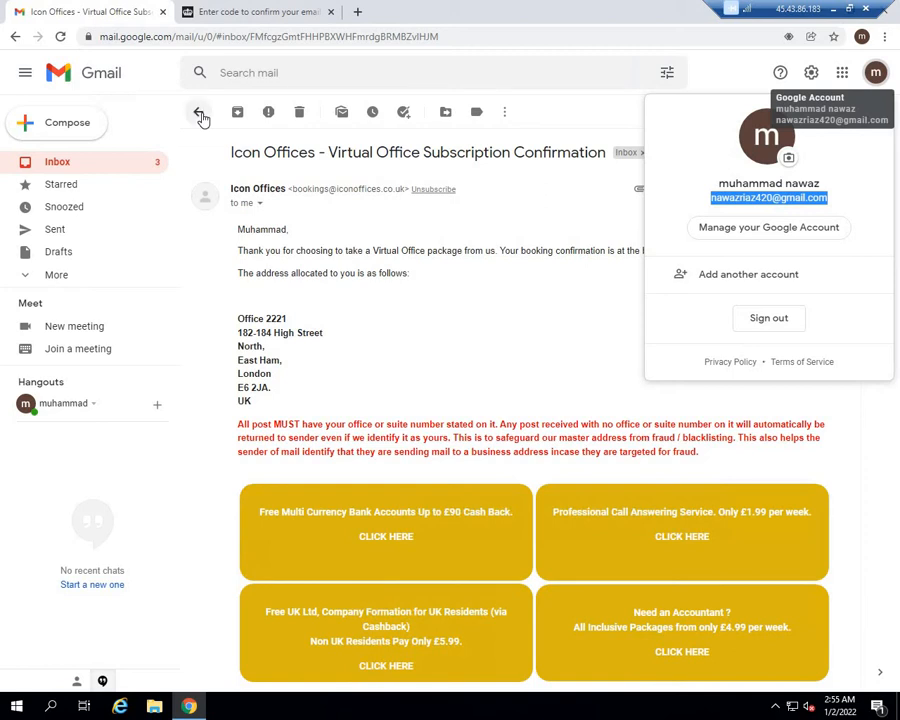
pyautogui.click(199, 115)
pyautogui.click(199, 115)
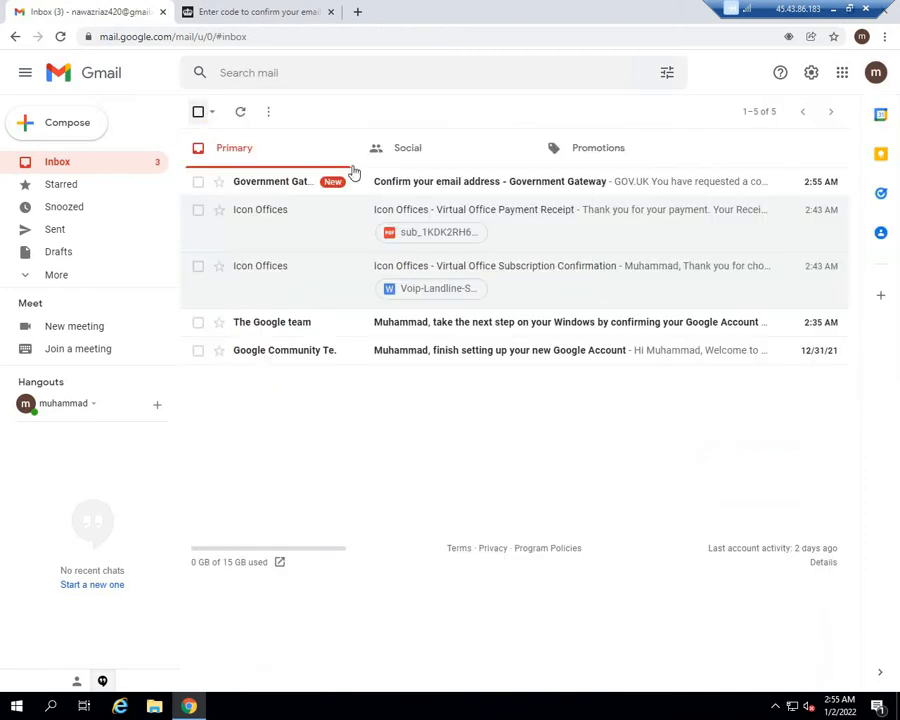
pyautogui.click(397, 187)
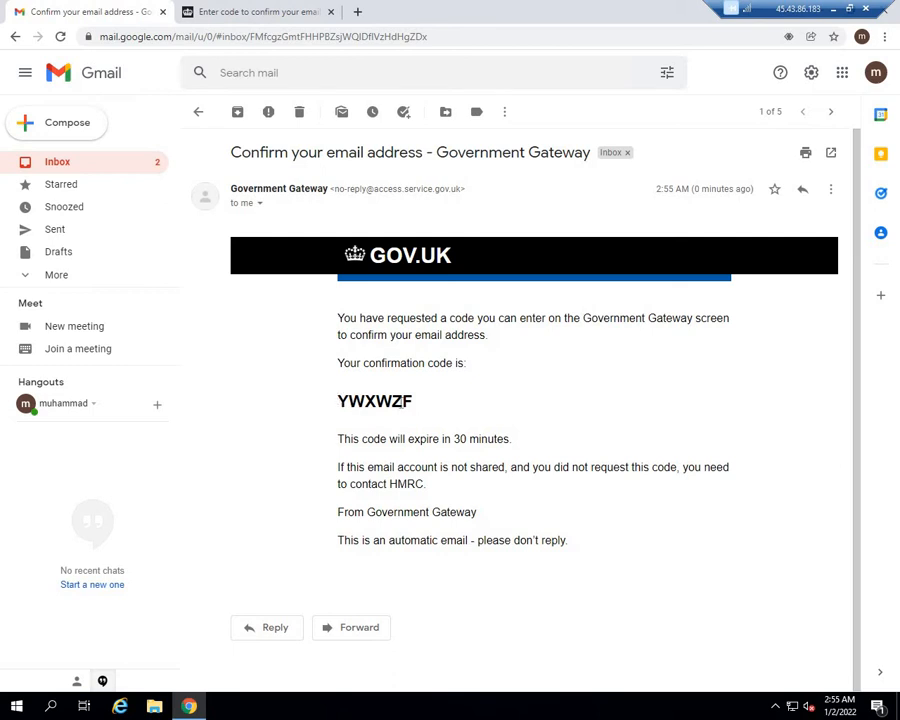
pyautogui.doubleClick(404, 401)
pyautogui.hotkey('ctrl', 'c')
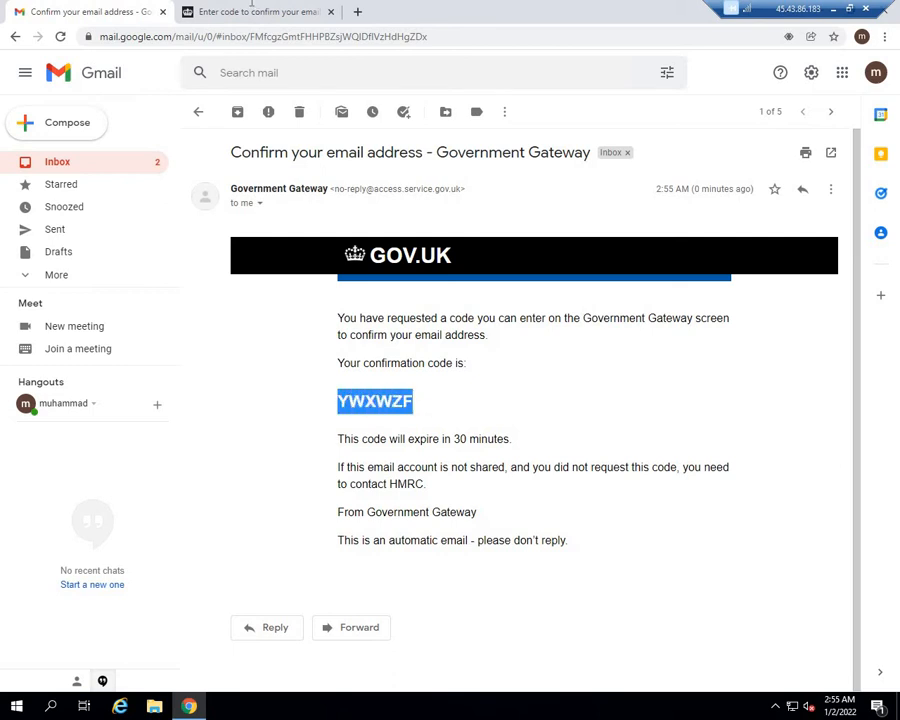
# - Paste the confirmation code into the Government Gateway form, submit it and continue to the full name question
pyautogui.click(251, 10)
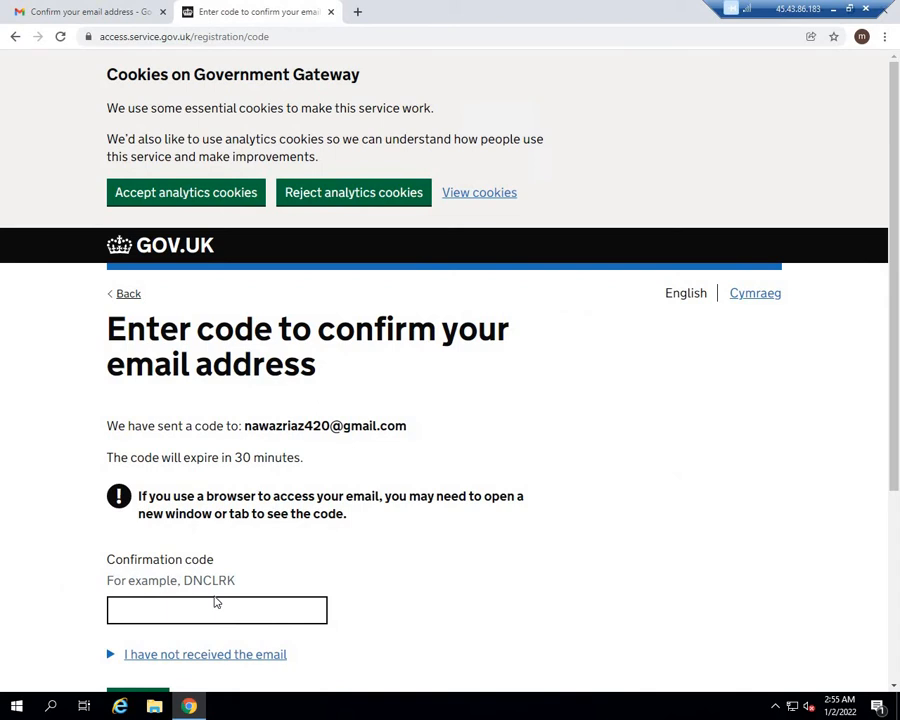
pyautogui.click(148, 604)
pyautogui.hotkey('ctrl', 'v')
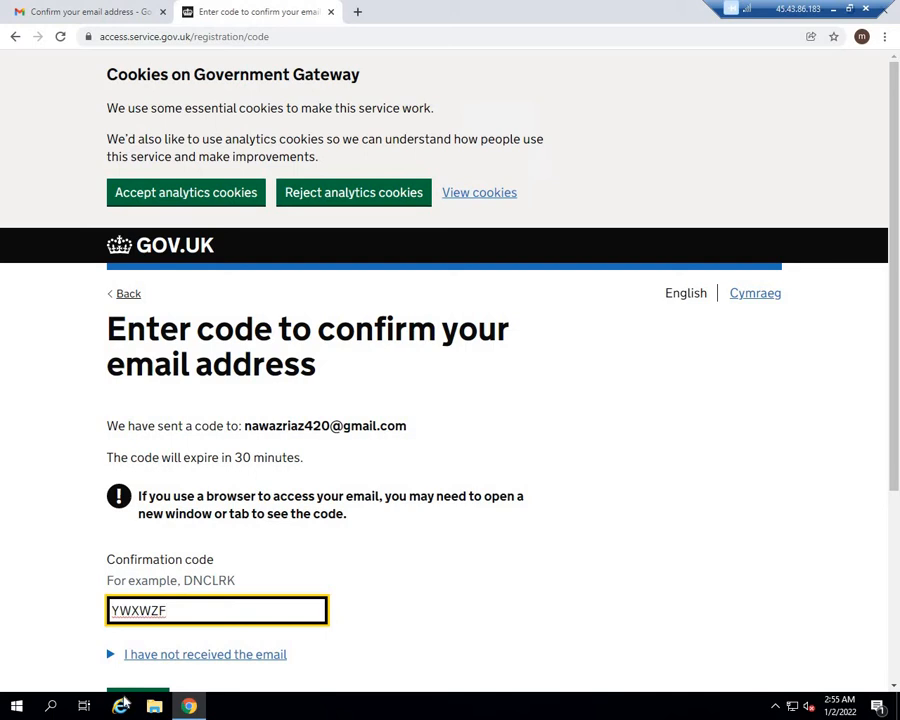
pyautogui.click(125, 690)
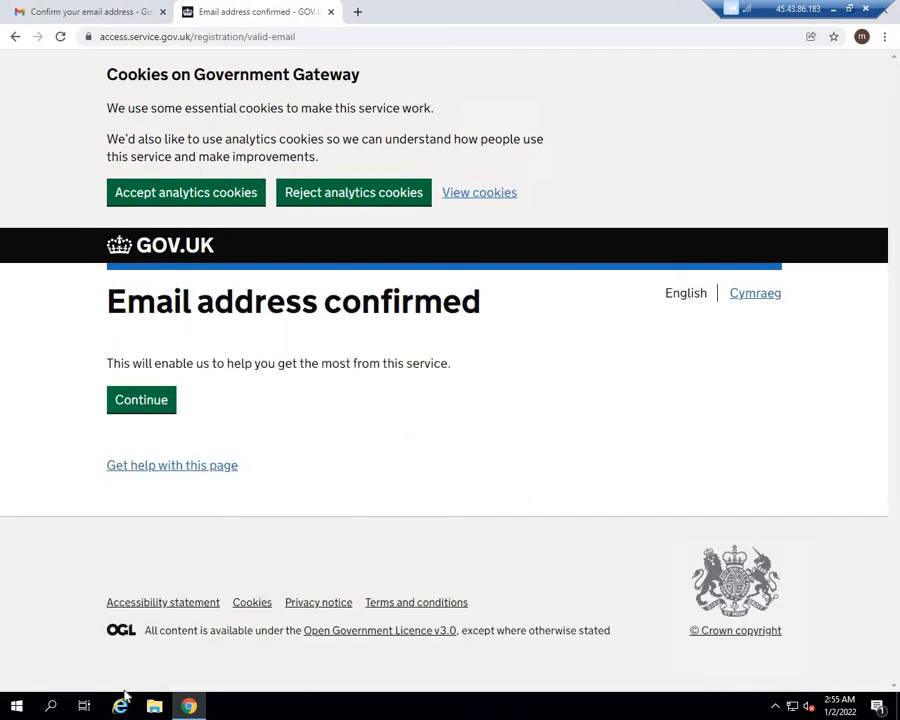
pyautogui.click(141, 410)
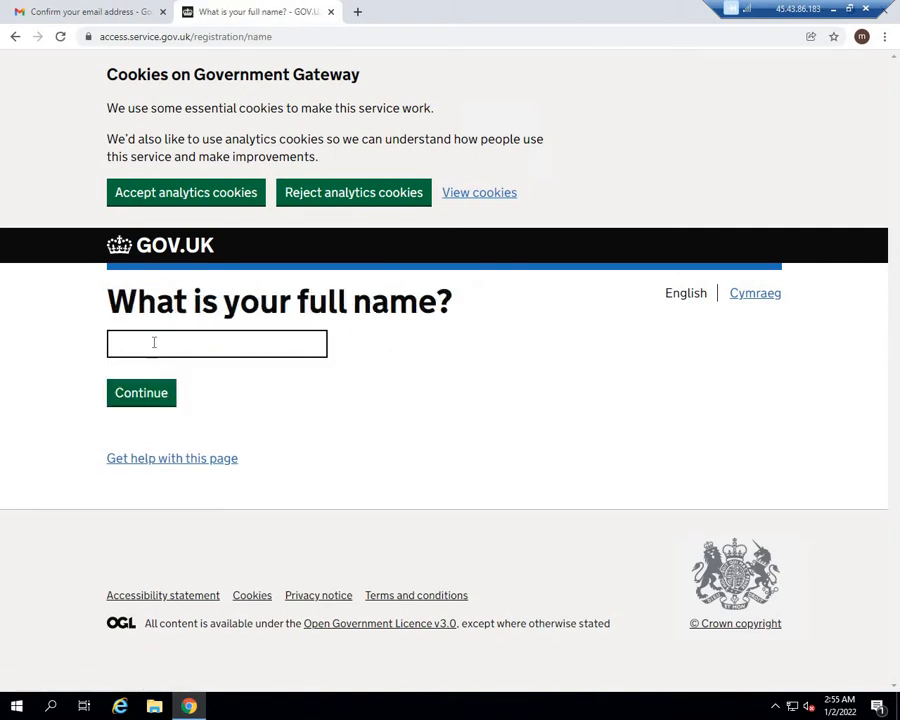
# - Enter the account holder's full name for the Government Gateway registration and continue to password creation
pyautogui.click(154, 343)
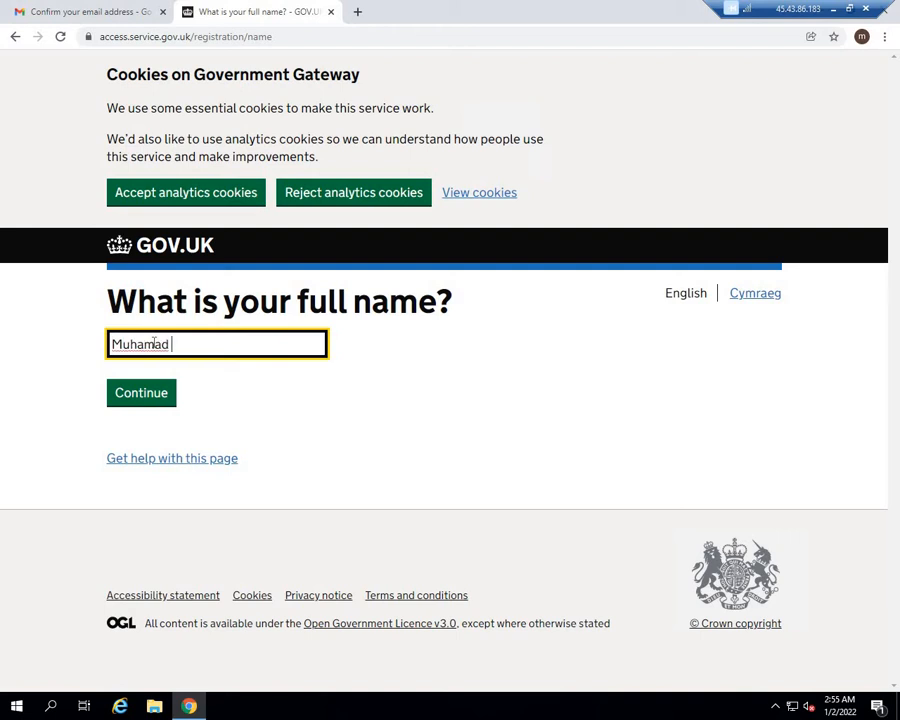
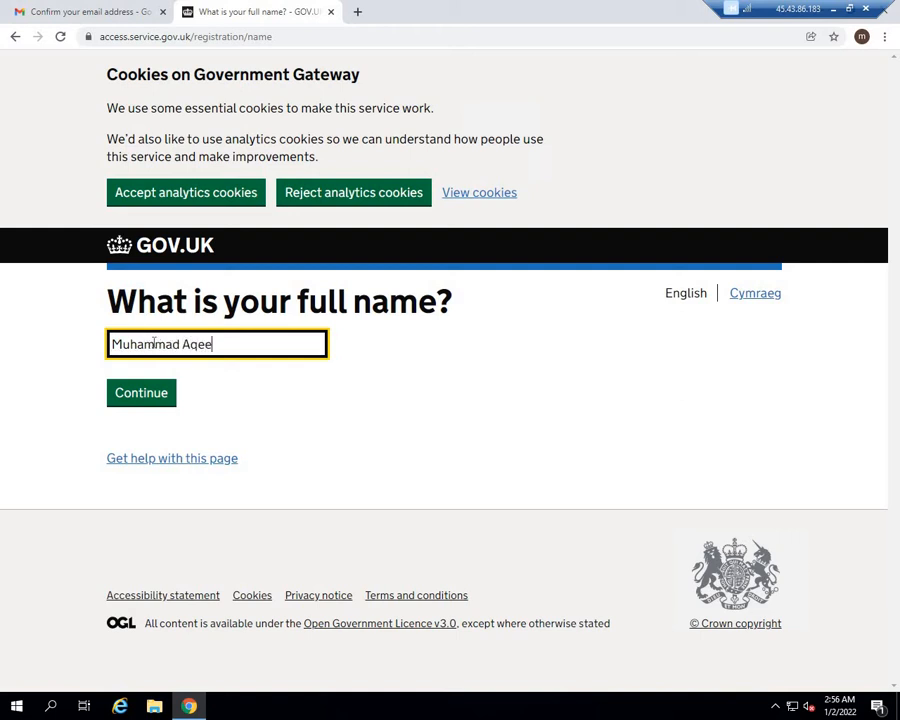
pyautogui.click(141, 402)
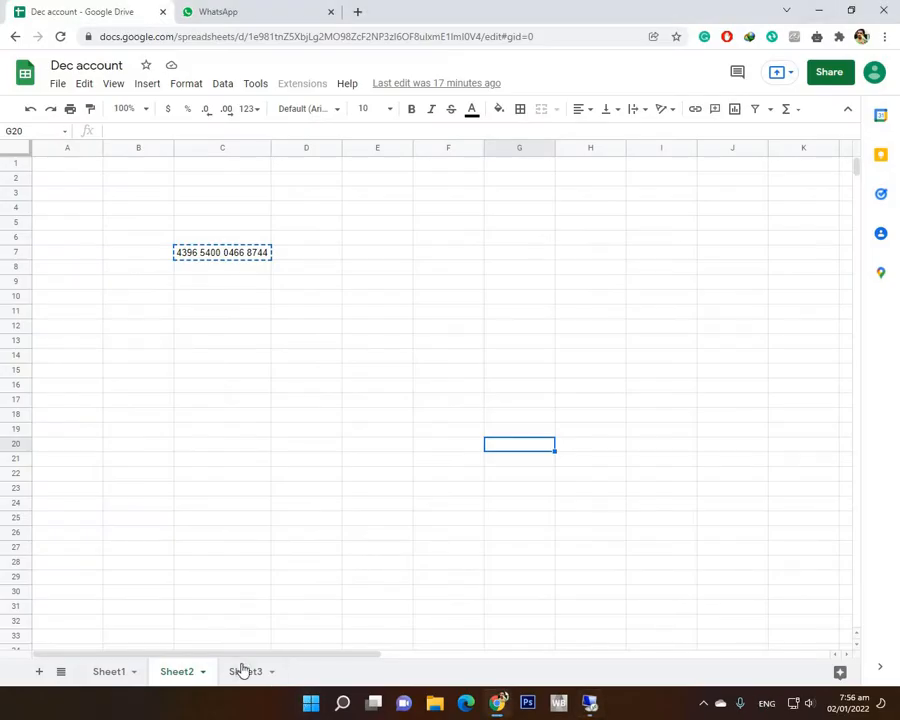
# - Copy the account password from cell C5 on Sheet3 of the Dec account spreadsheet and return to the registration page
pyautogui.click(245, 671)
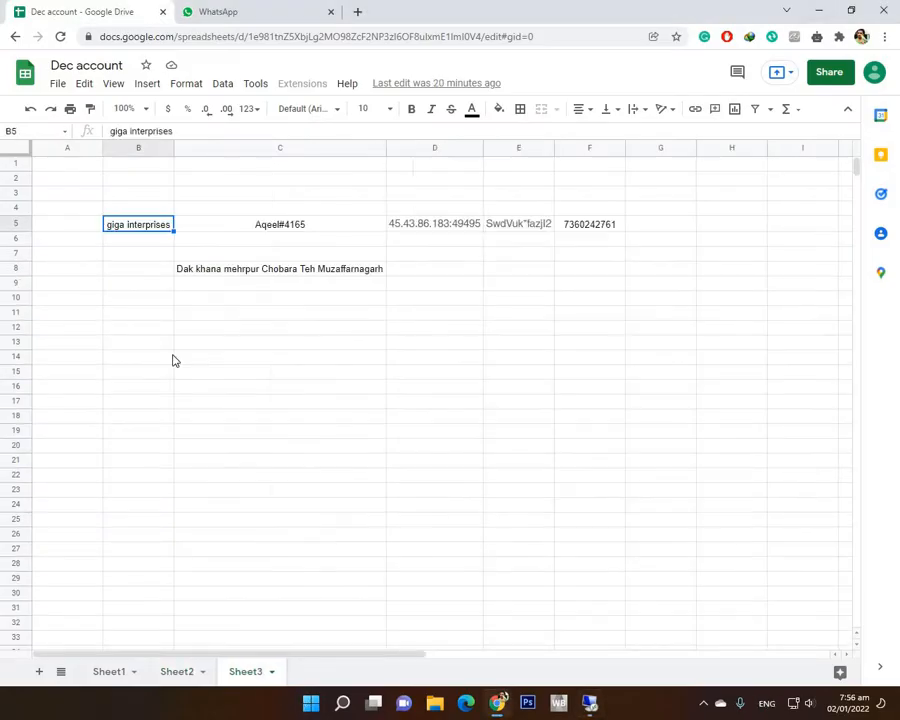
pyautogui.click(258, 228)
pyautogui.hotkey('ctrl', 'c')
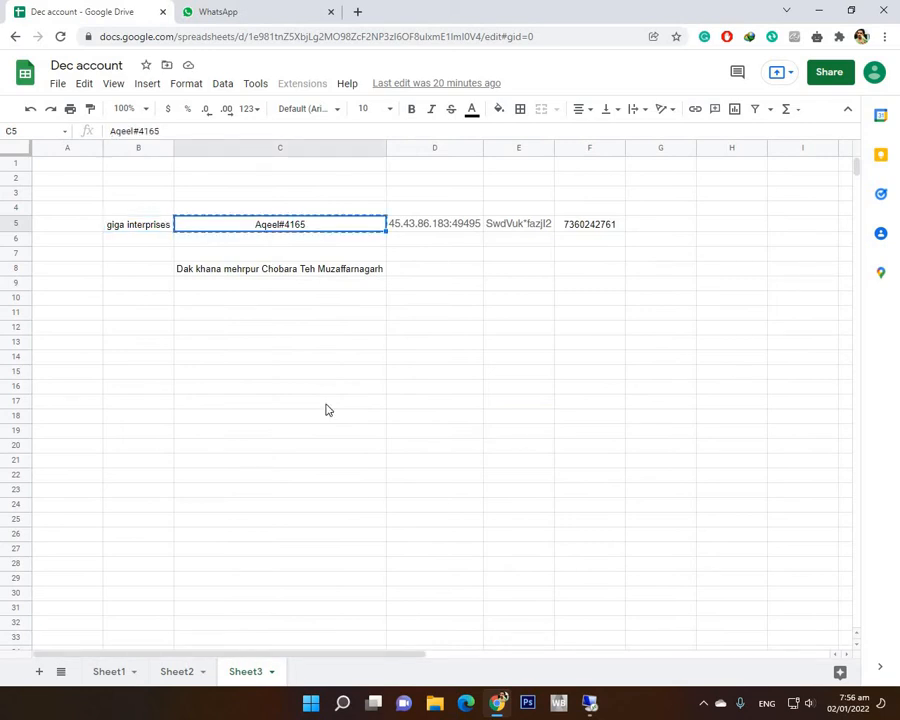
pyautogui.click(588, 704)
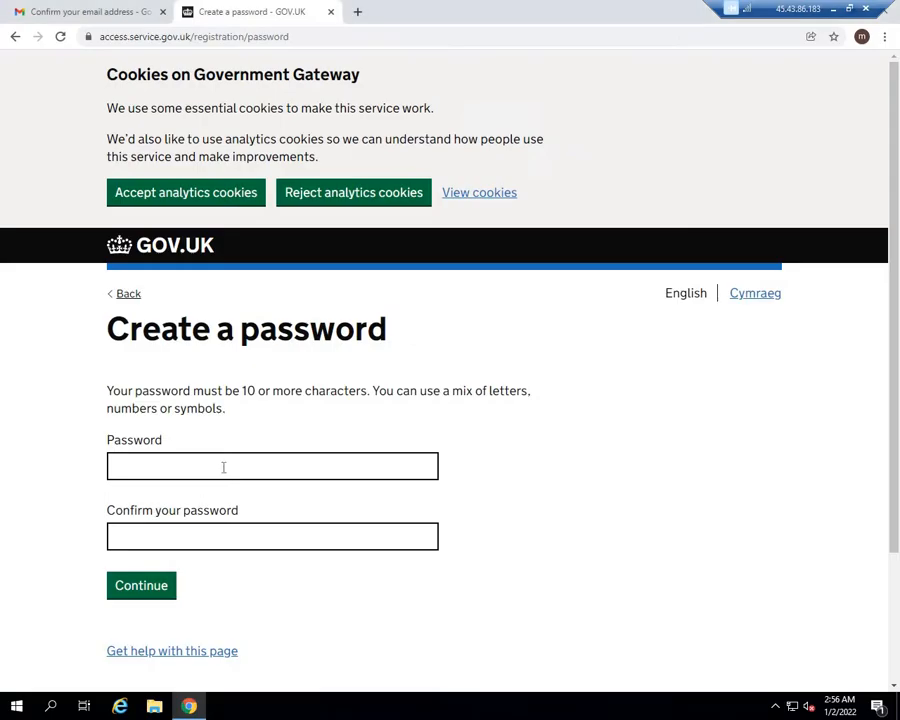
# - Paste the account password into both the Password and Confirm your password fields and submit it
pyautogui.click(198, 473)
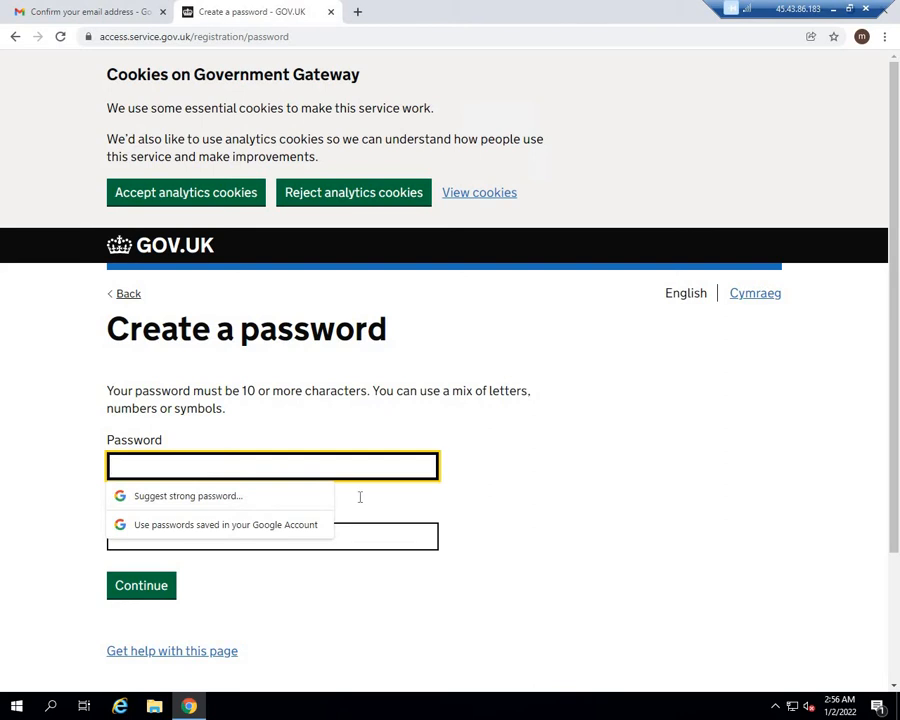
pyautogui.hotkey('ctrl', 'v')
pyautogui.click(363, 531)
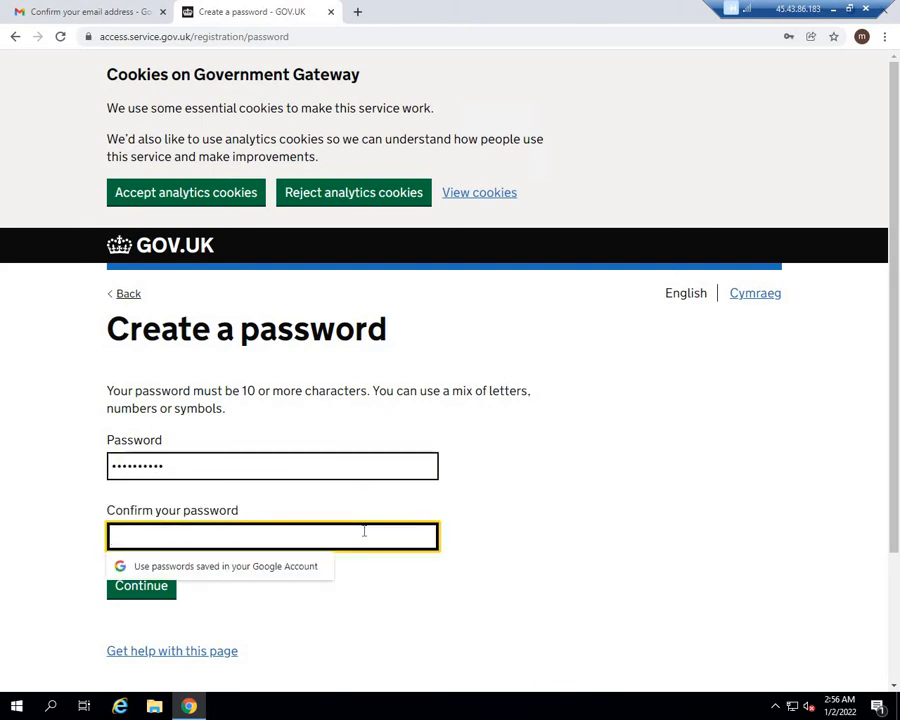
pyautogui.hotkey('ctrl', 'v')
pyautogui.click(153, 588)
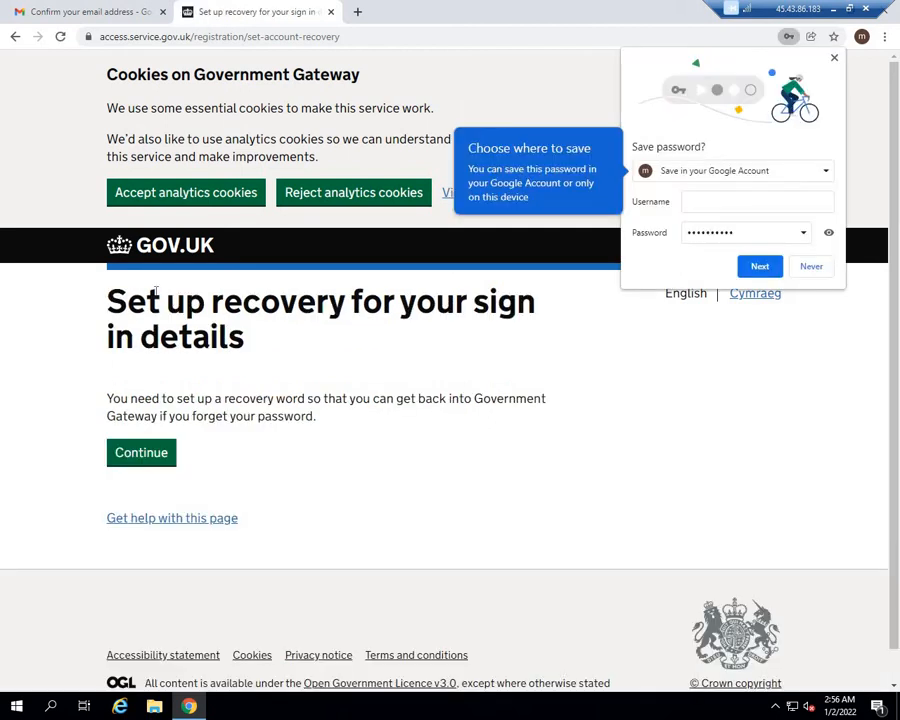
# - Continue to the sign-in recovery setup, enter the recovery word and submit it
pyautogui.click(149, 459)
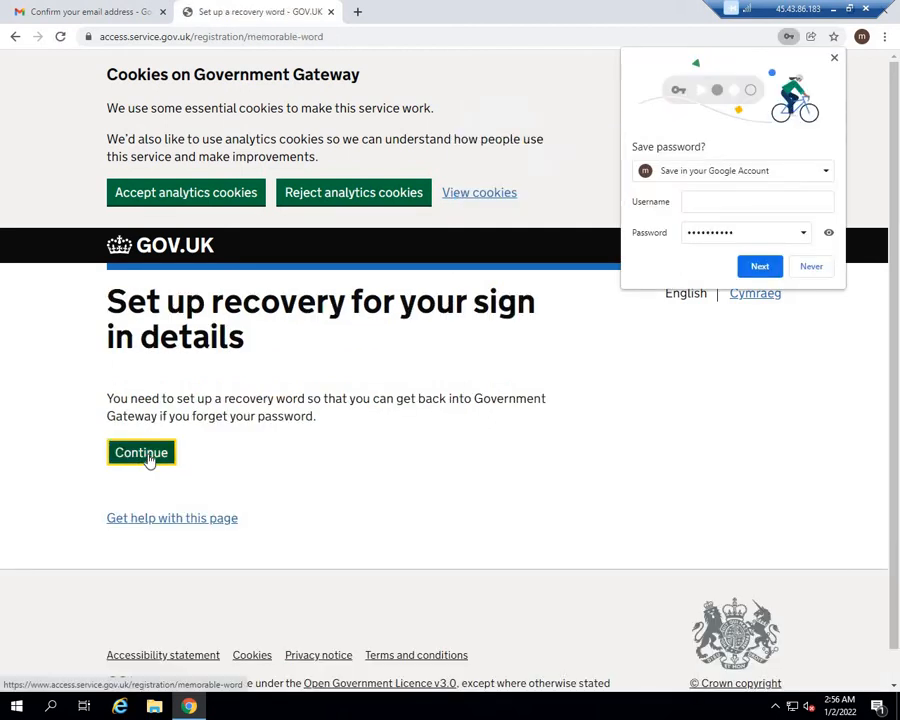
pyautogui.click(141, 571)
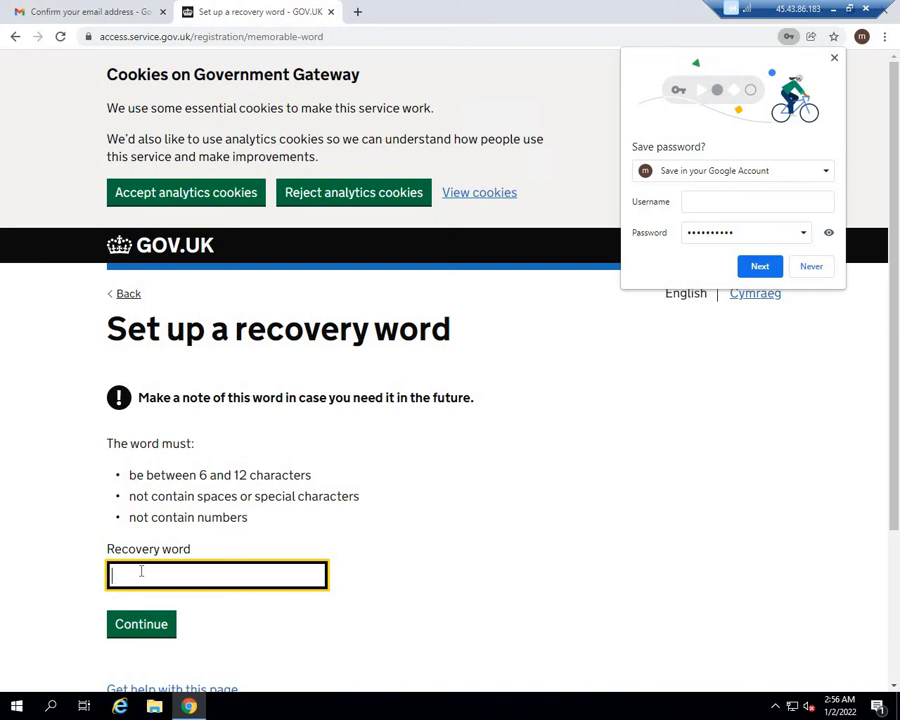
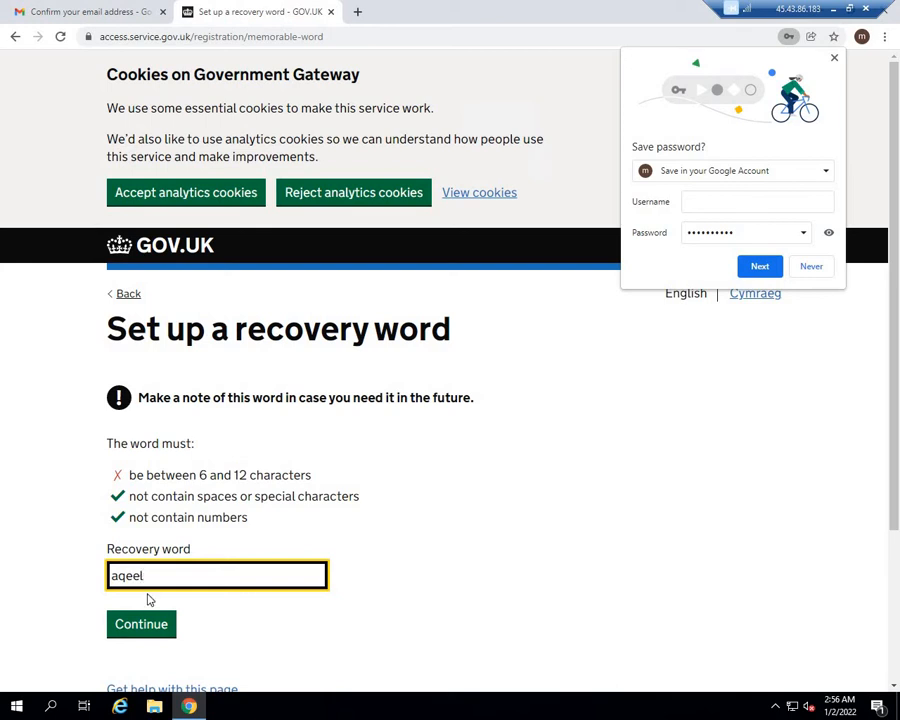
pyautogui.click(154, 624)
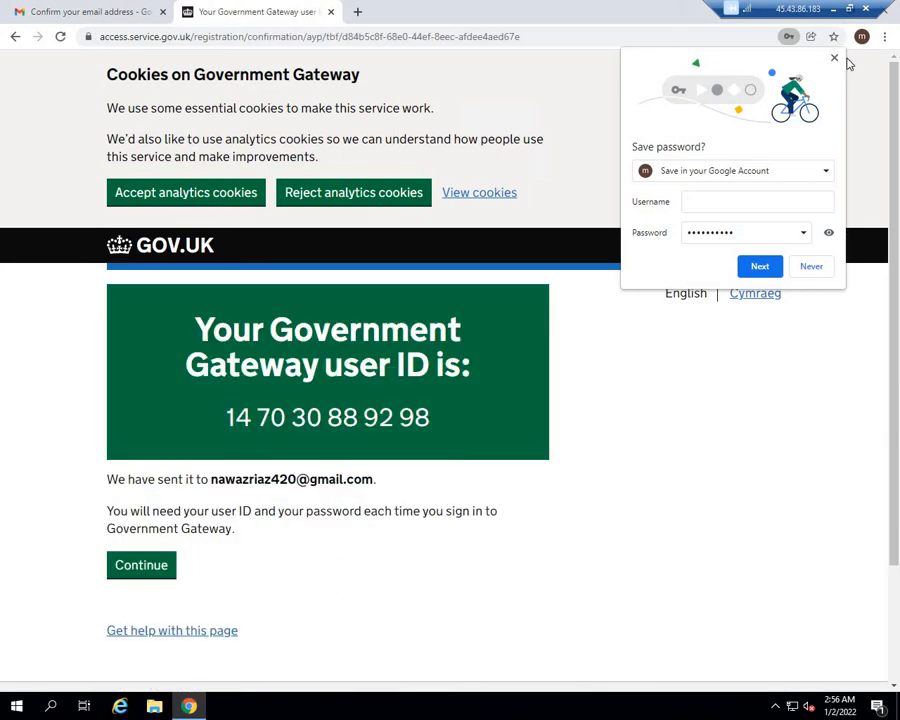
# - Proceed to additional security, choose Text message for access codes and answer Yes to adding a UK mobile number
pyautogui.click(157, 562)
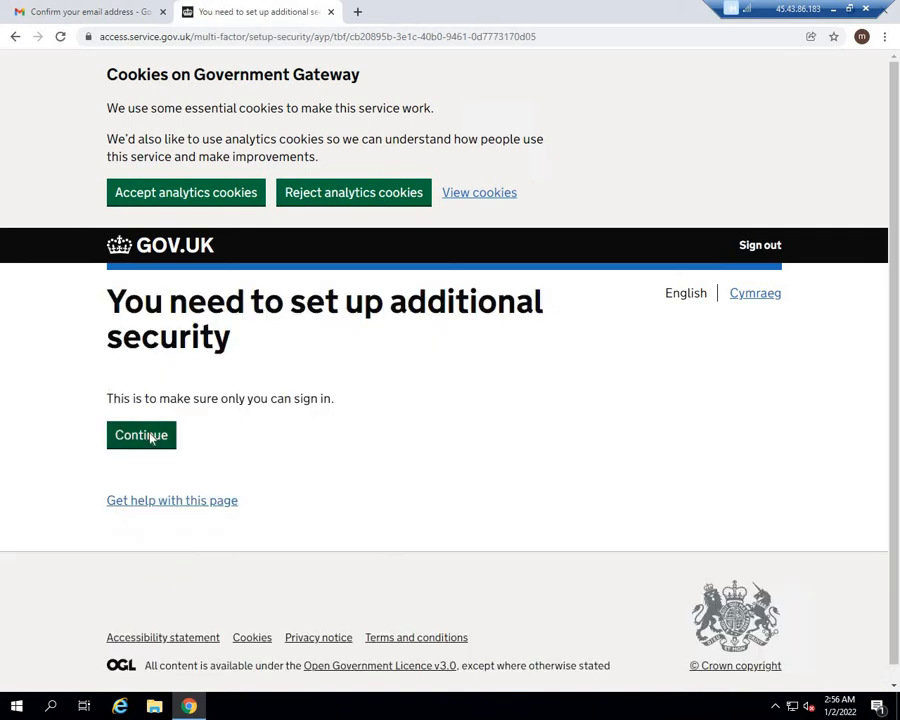
pyautogui.click(148, 436)
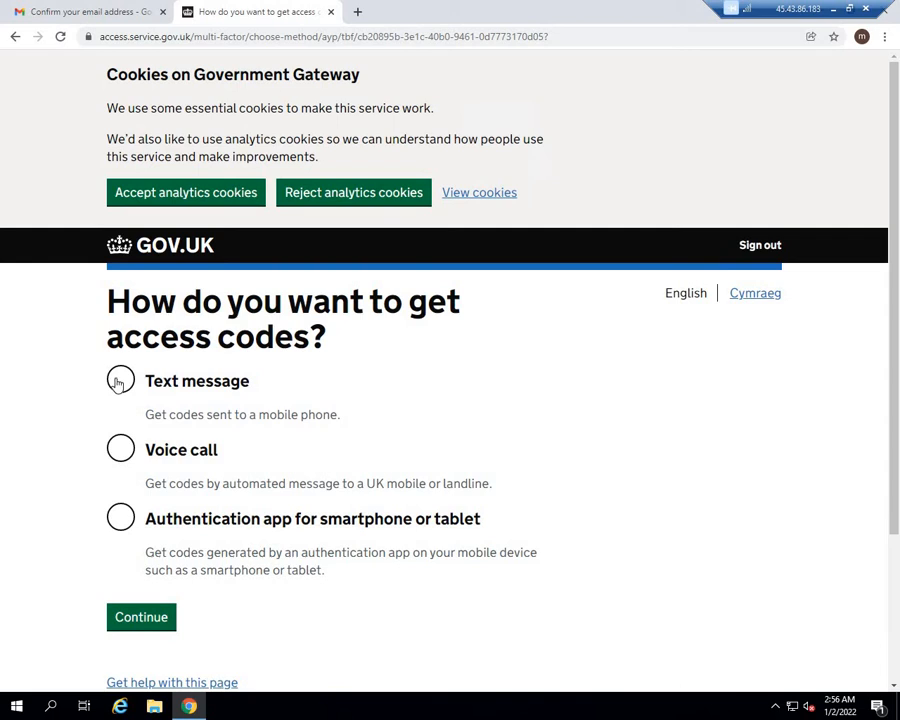
pyautogui.click(118, 383)
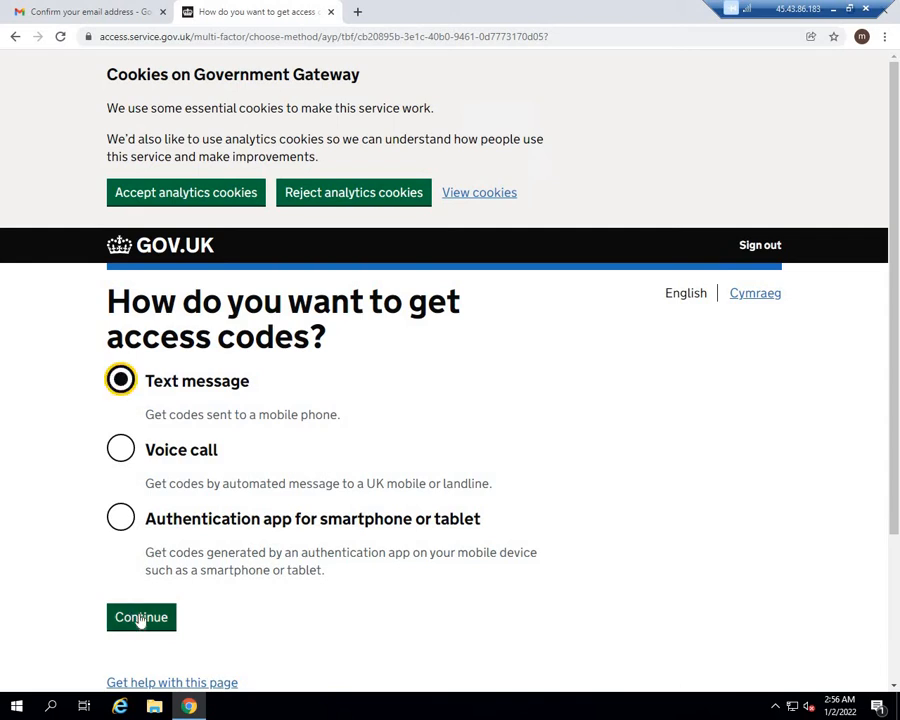
pyautogui.click(141, 618)
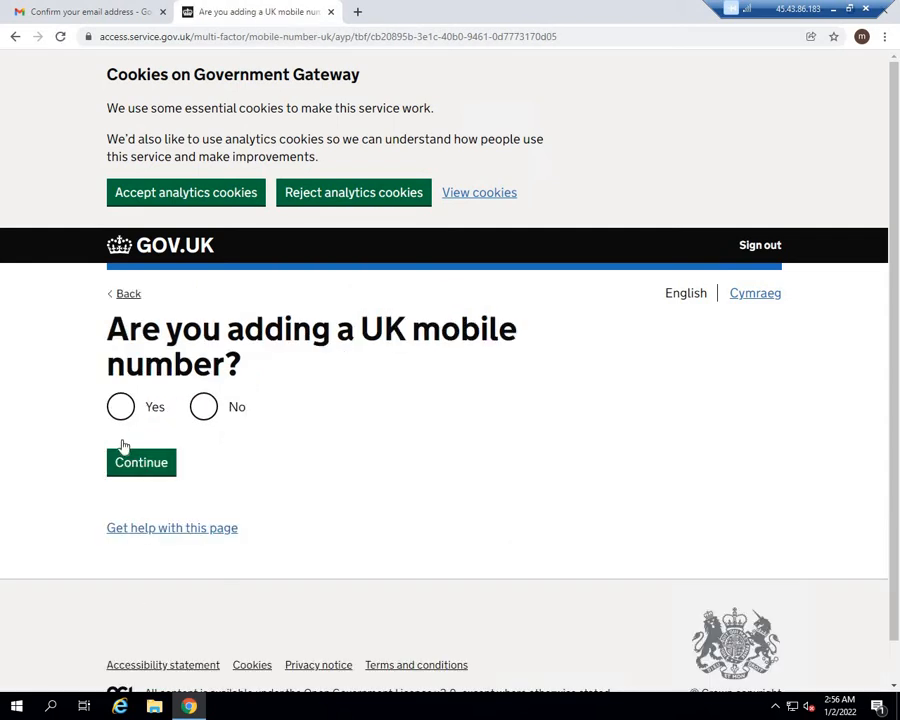
pyautogui.click(121, 407)
pyautogui.click(127, 463)
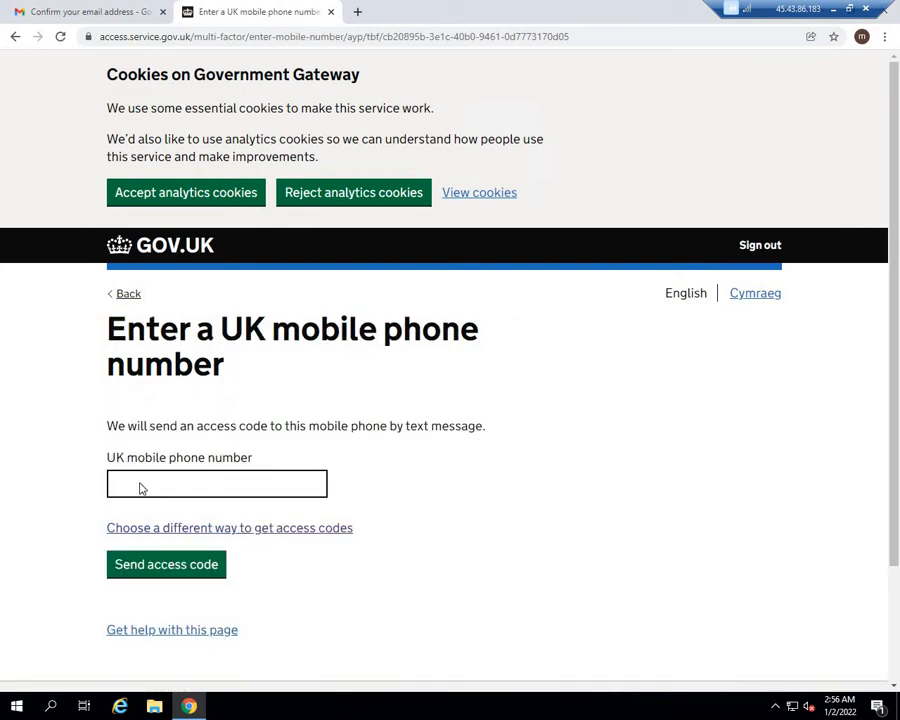
# - Switch to the Dec account spreadsheet to get the UK mobile phone number for the access code
pyautogui.click(141, 488)
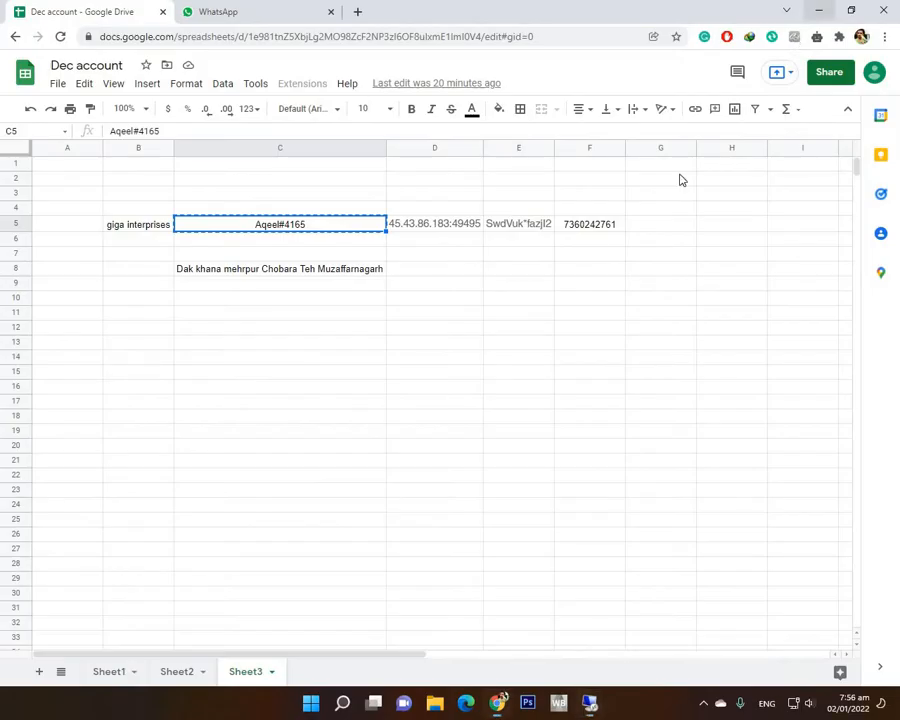
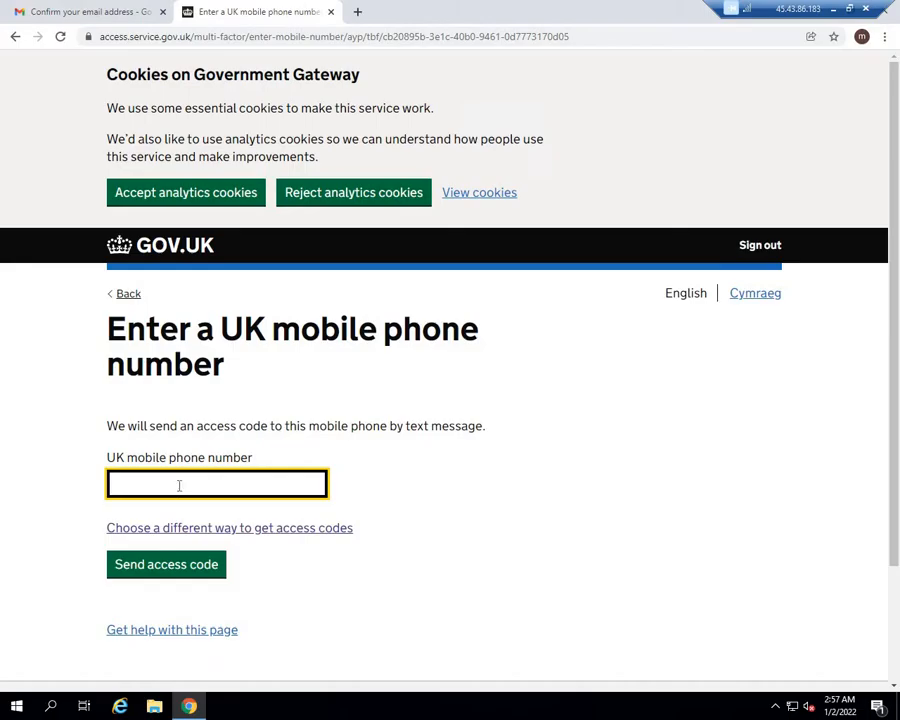
# - Enter the UK mobile phone number, request the access code, and submit the texted access code
pyautogui.hotkey('ctrl', 'v')
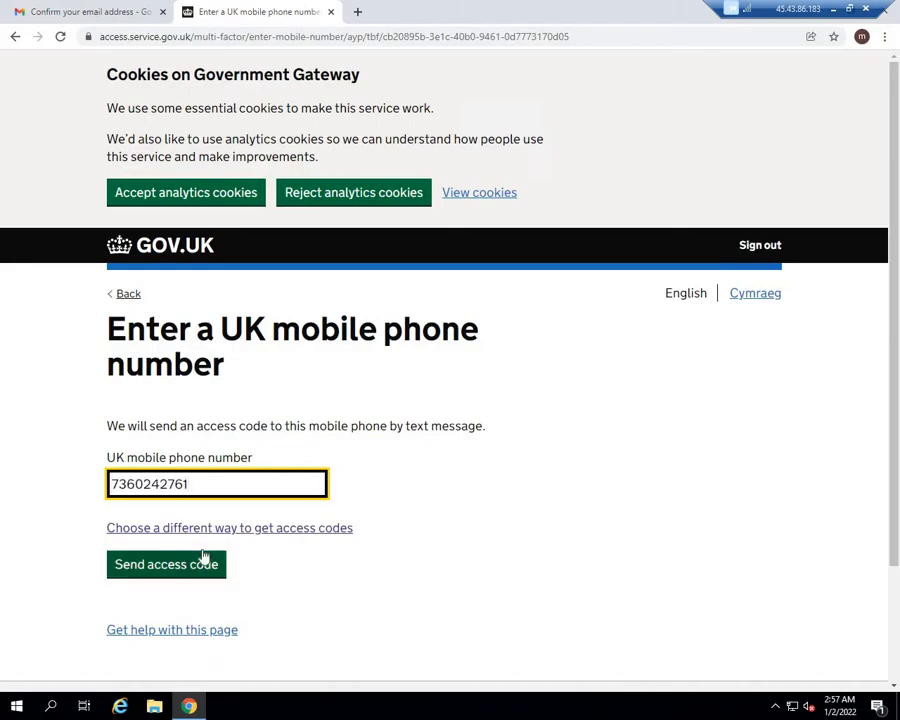
pyautogui.click(204, 558)
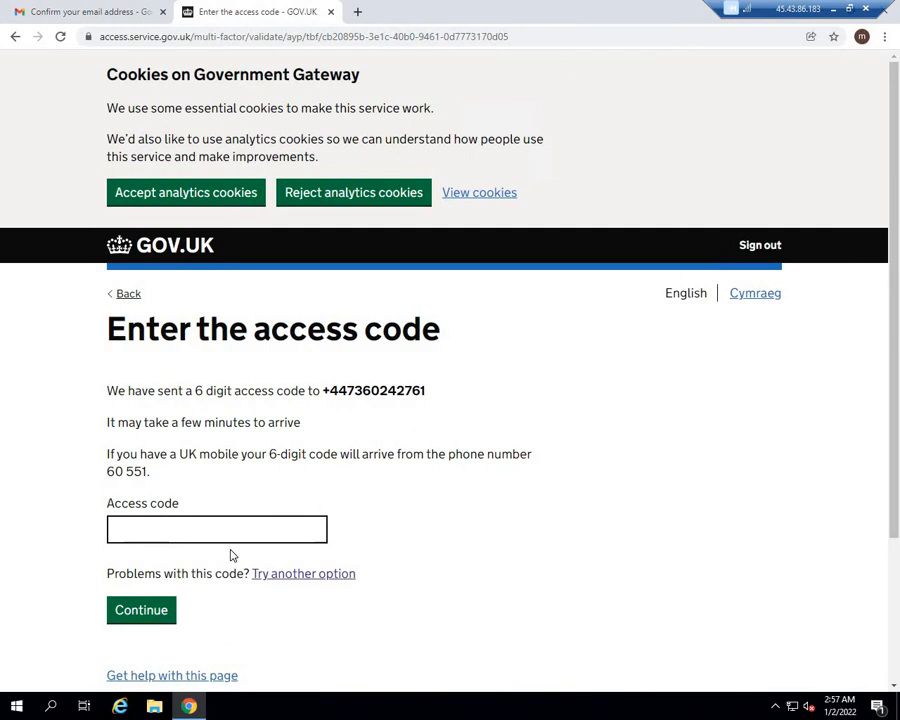
pyautogui.click(231, 528)
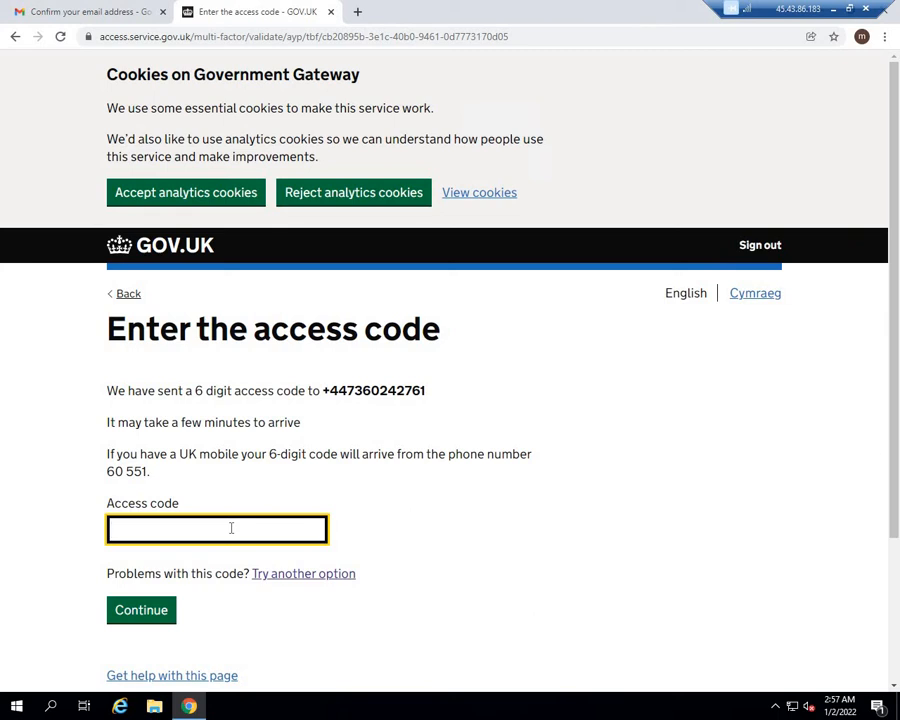
pyautogui.click(155, 622)
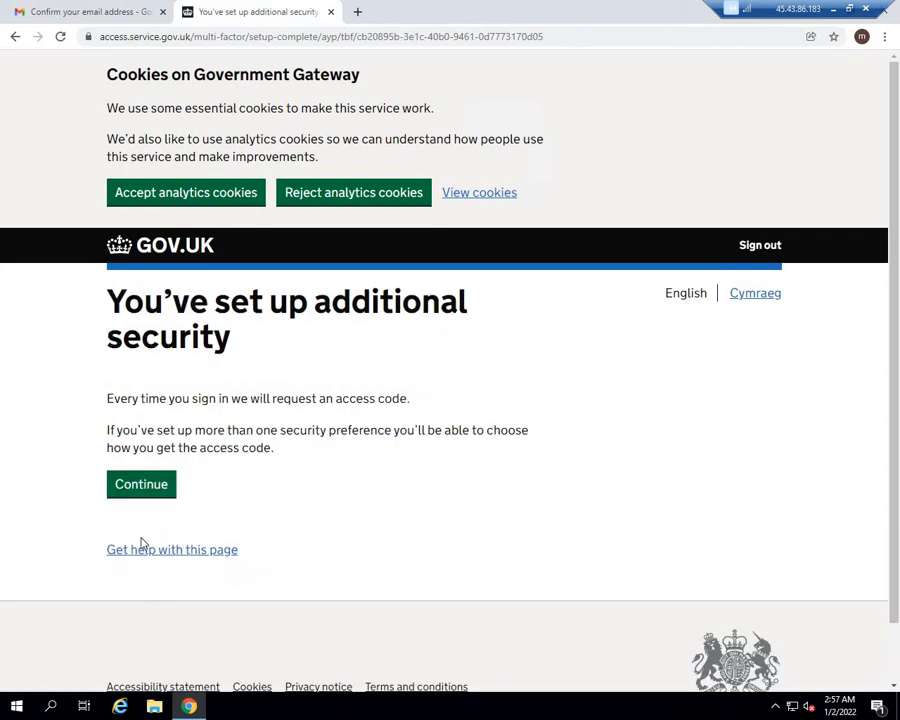
# - Continue past the additional security setup and choose the already registered email address for the application
pyautogui.click(141, 487)
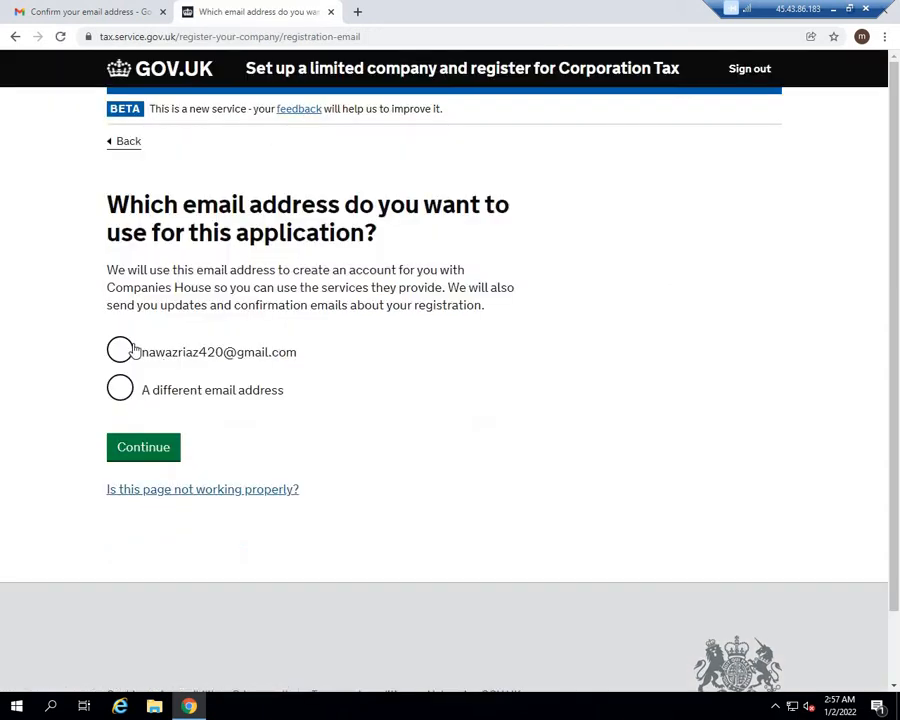
pyautogui.click(134, 347)
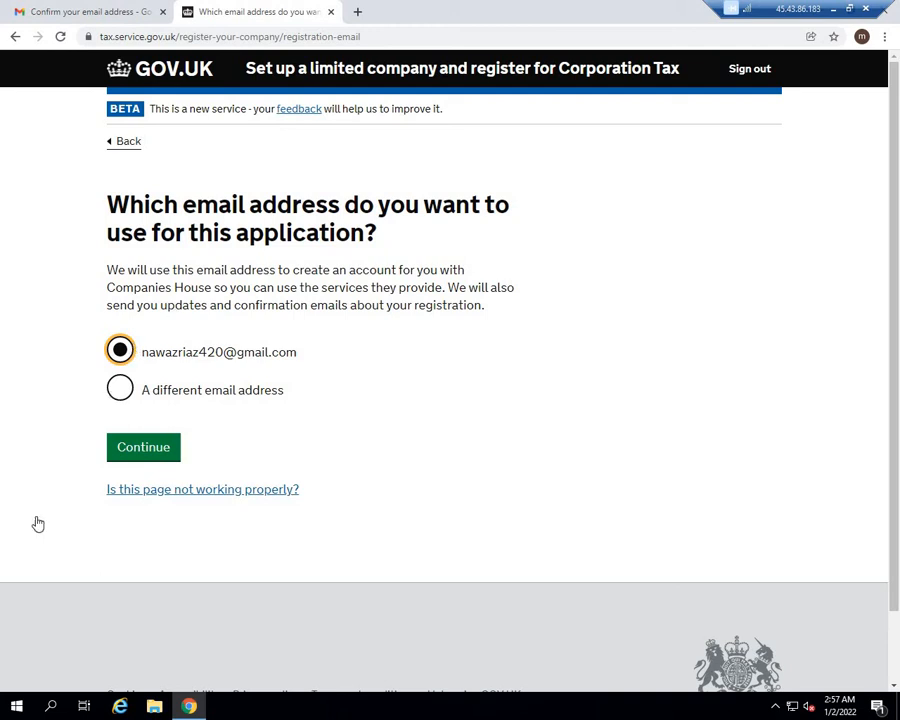
pyautogui.click(127, 447)
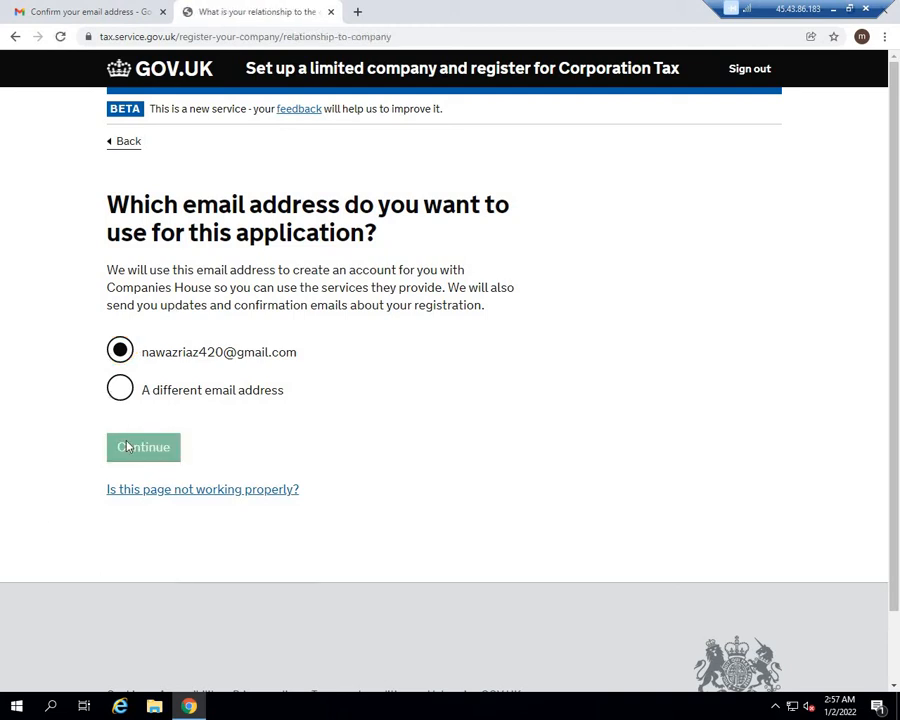
# - Save Company director as the relationship to the company and answer No to it being a Community Interest Company
pyautogui.click(117, 280)
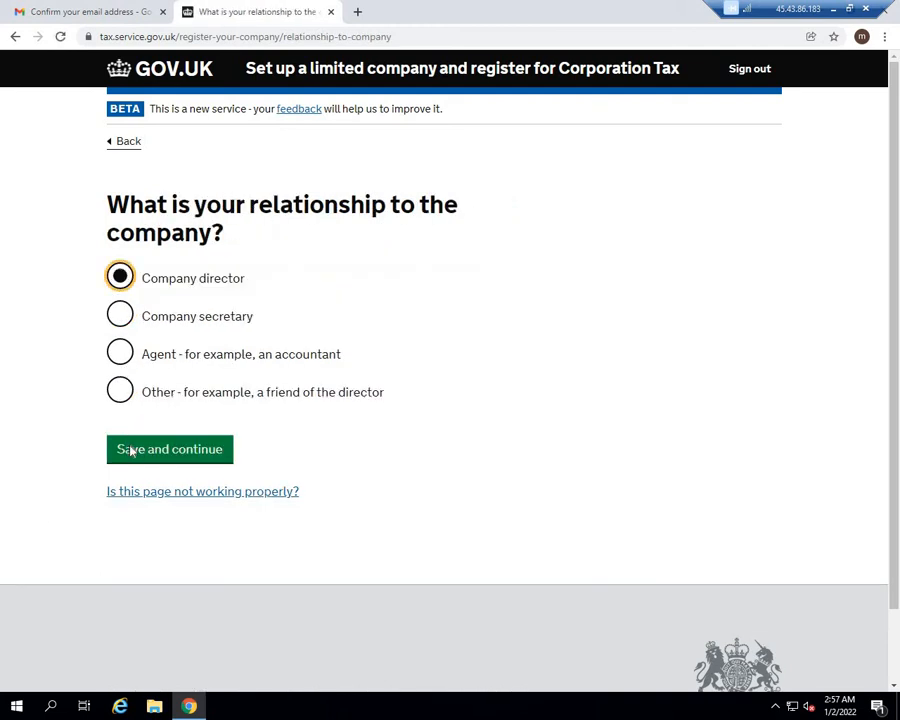
pyautogui.click(132, 455)
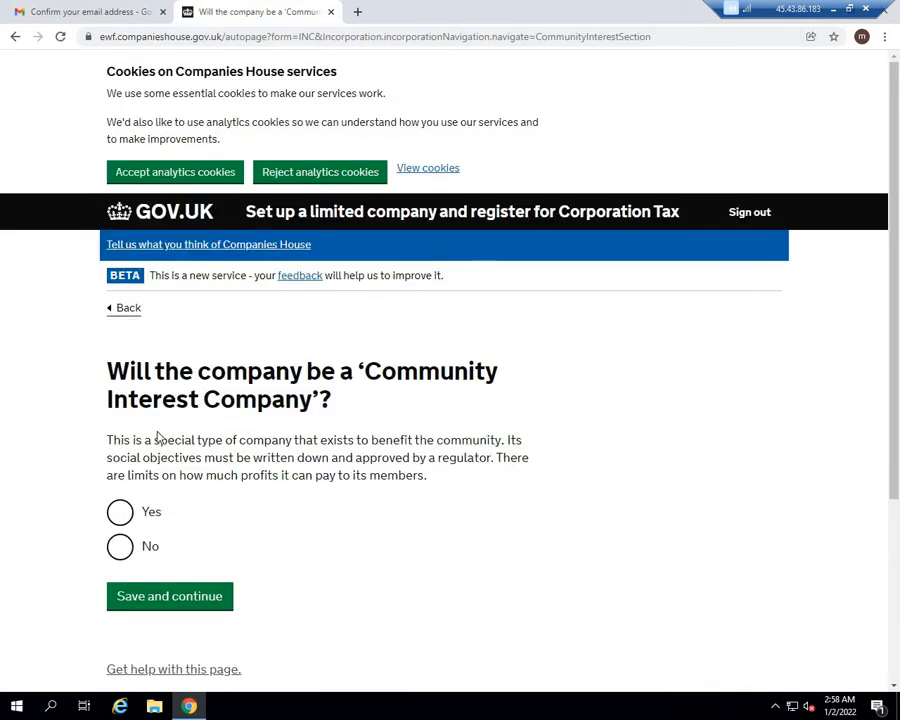
pyautogui.click(120, 549)
pyautogui.click(155, 592)
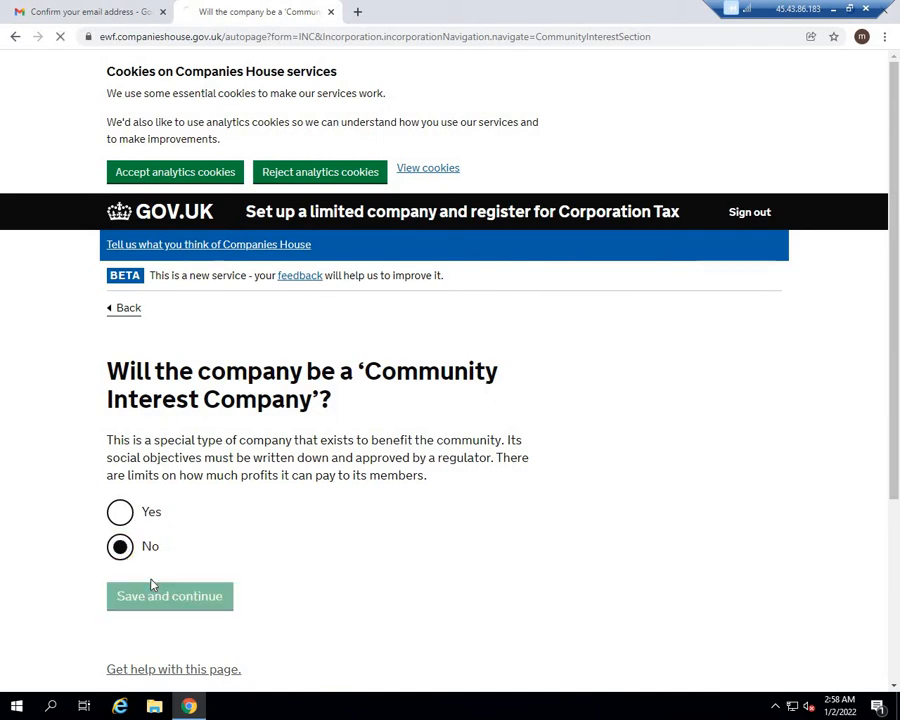
# - Accept analytics cookies and hide the cookie message, and save Limited by shares as the company type
pyautogui.click(193, 173)
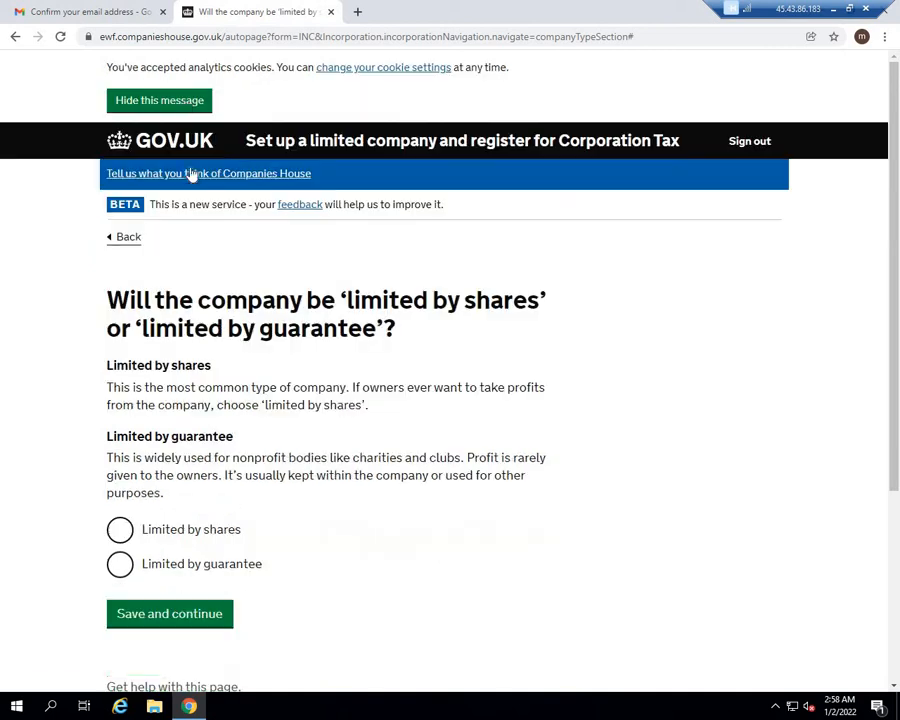
pyautogui.click(185, 100)
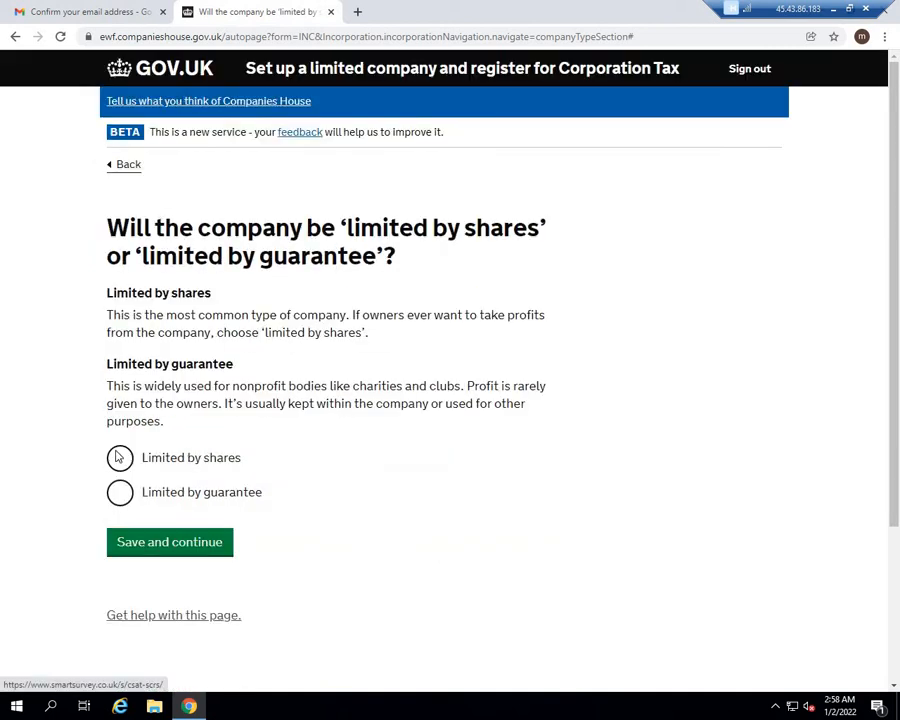
pyautogui.click(120, 457)
pyautogui.click(164, 554)
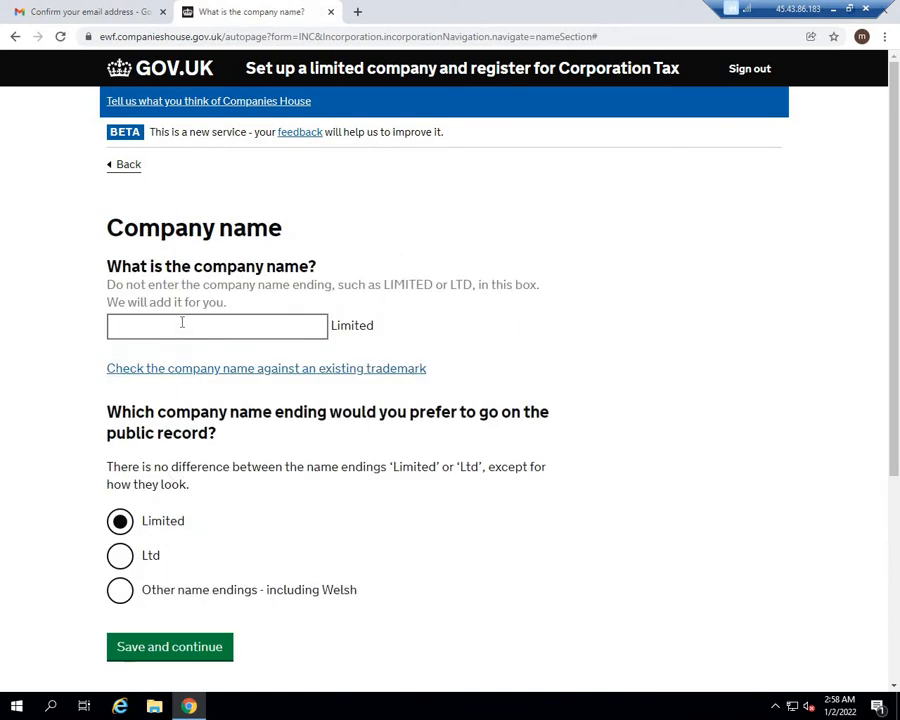
# - Copy the company name "giga interprises" from the Dec account spreadsheet into the company name field and save it with the ending Limited
pyautogui.click(183, 322)
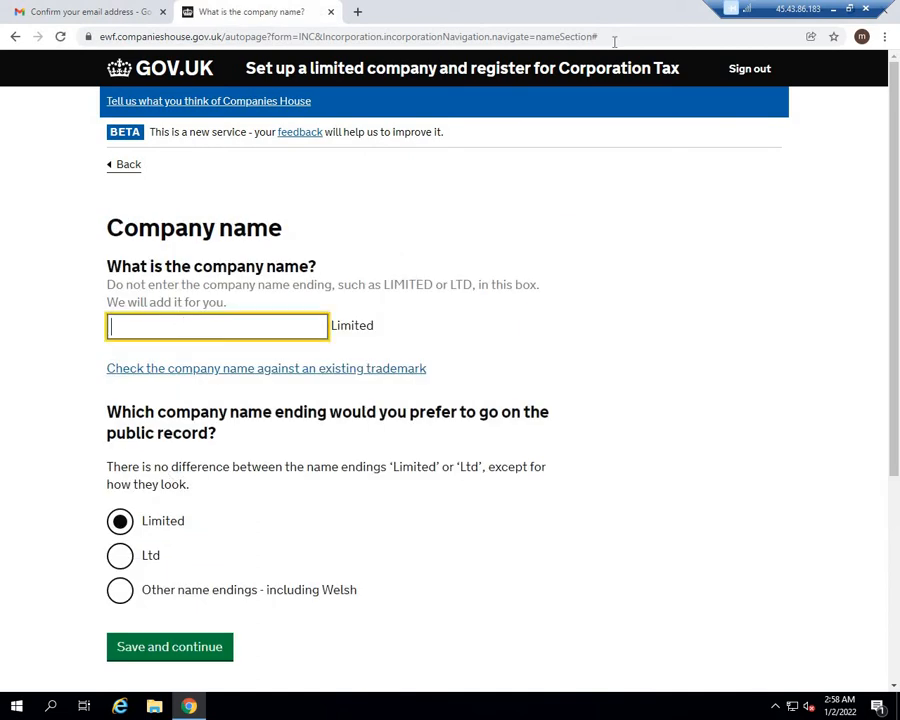
pyautogui.click(830, 12)
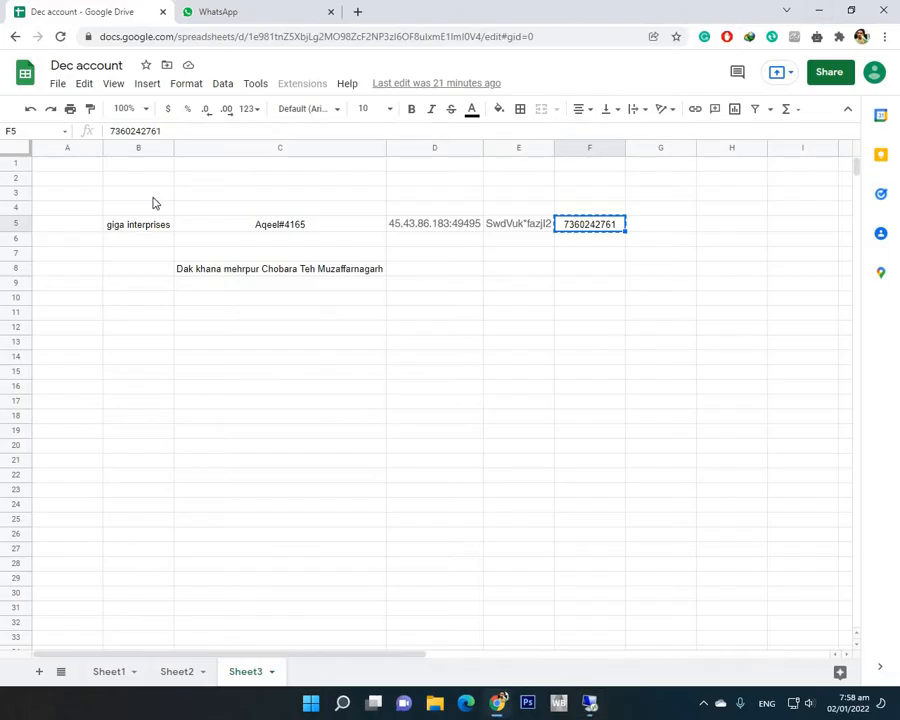
pyautogui.click(128, 224)
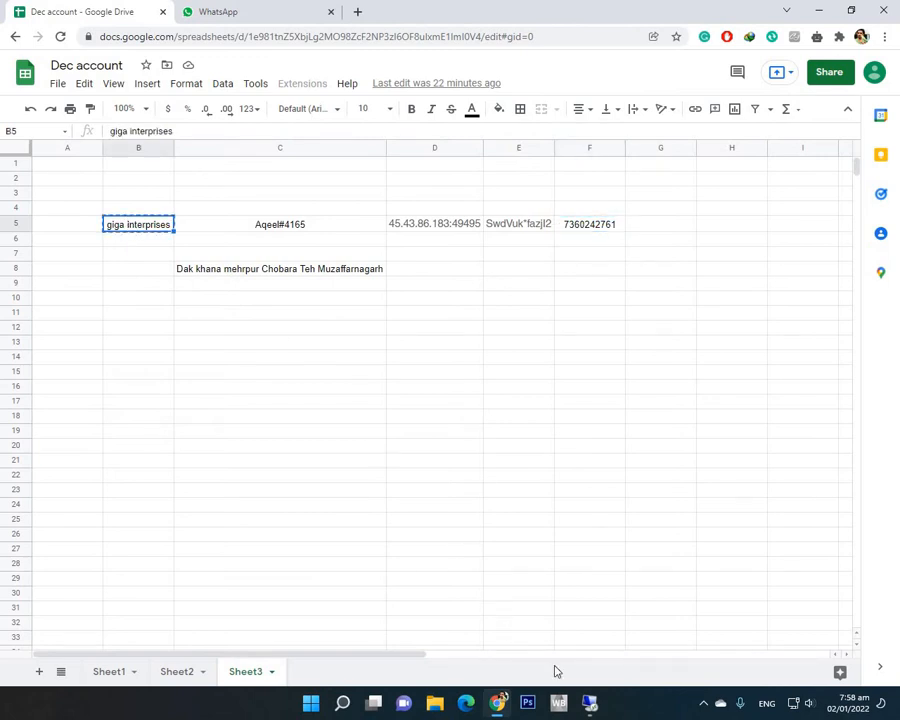
pyautogui.click(589, 703)
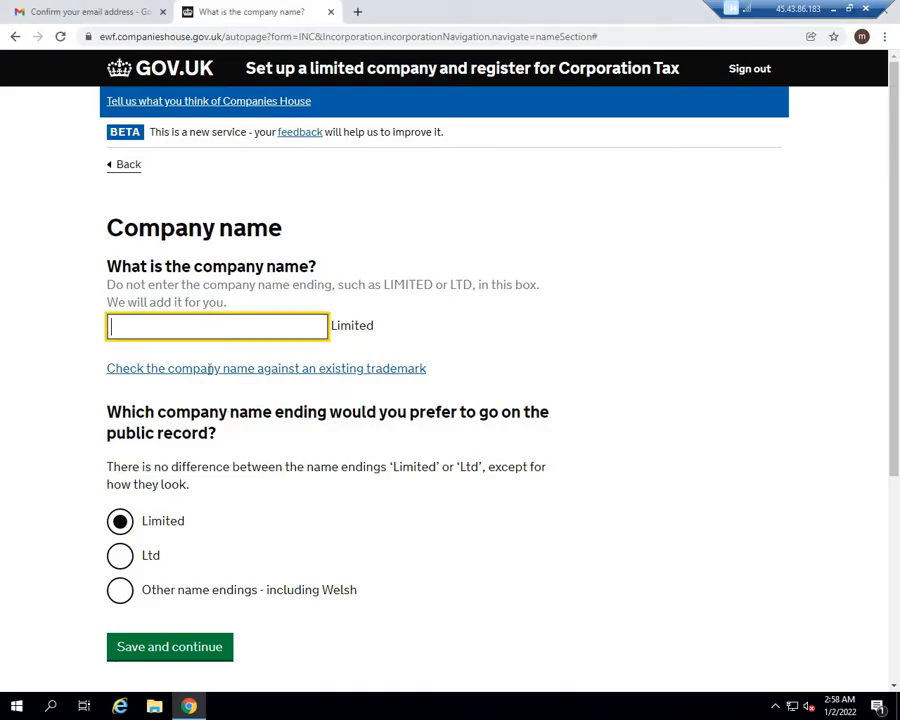
pyautogui.write('giga interprises')
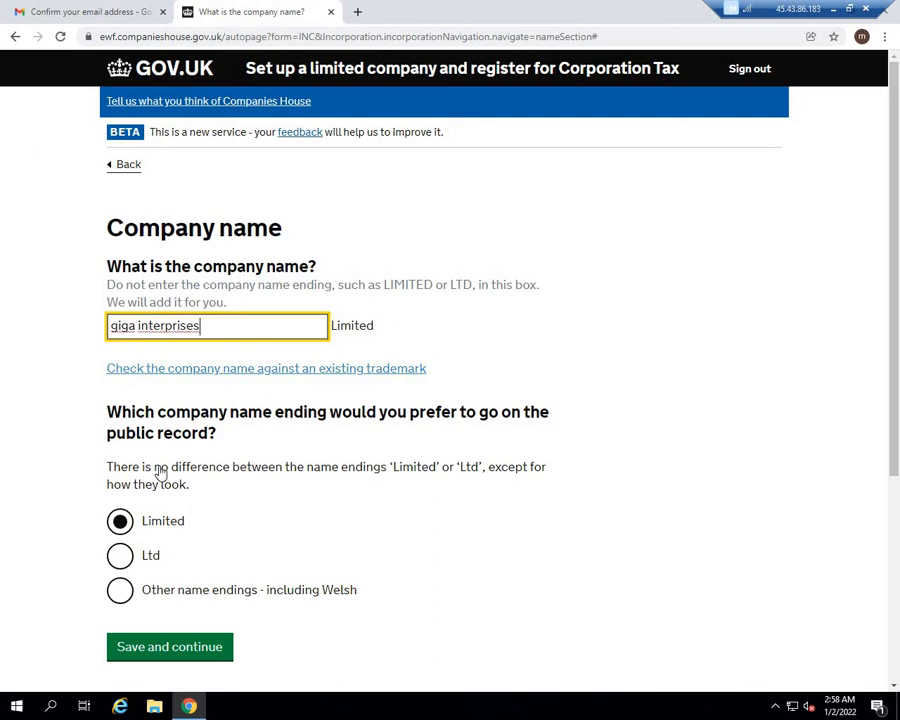
pyautogui.click(166, 643)
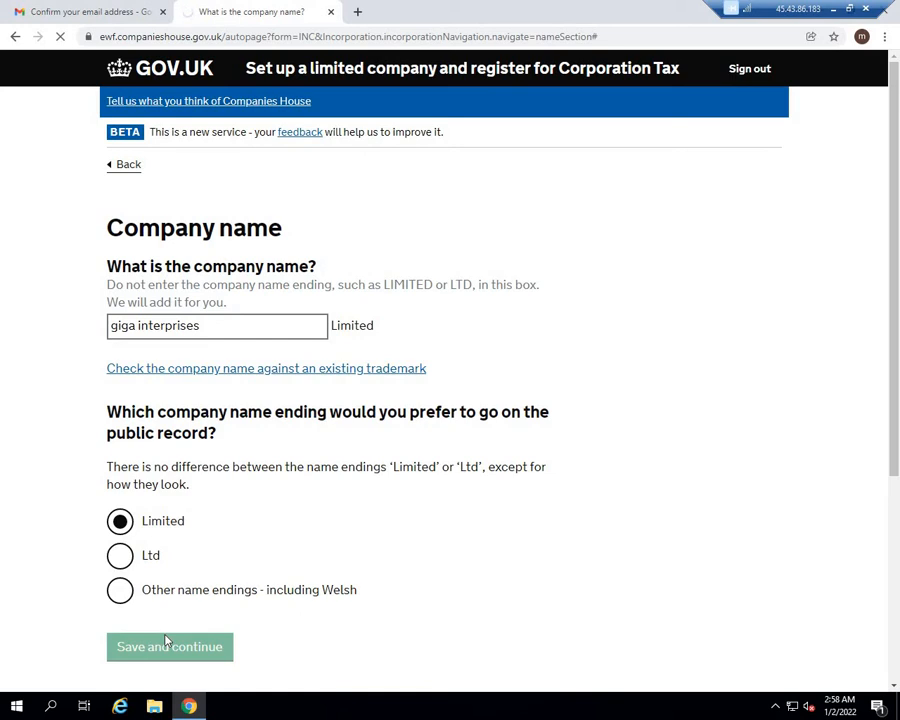
# - View the Government Gateway user ID email in the Gmail inbox and return to the company registration page
pyautogui.click(67, 8)
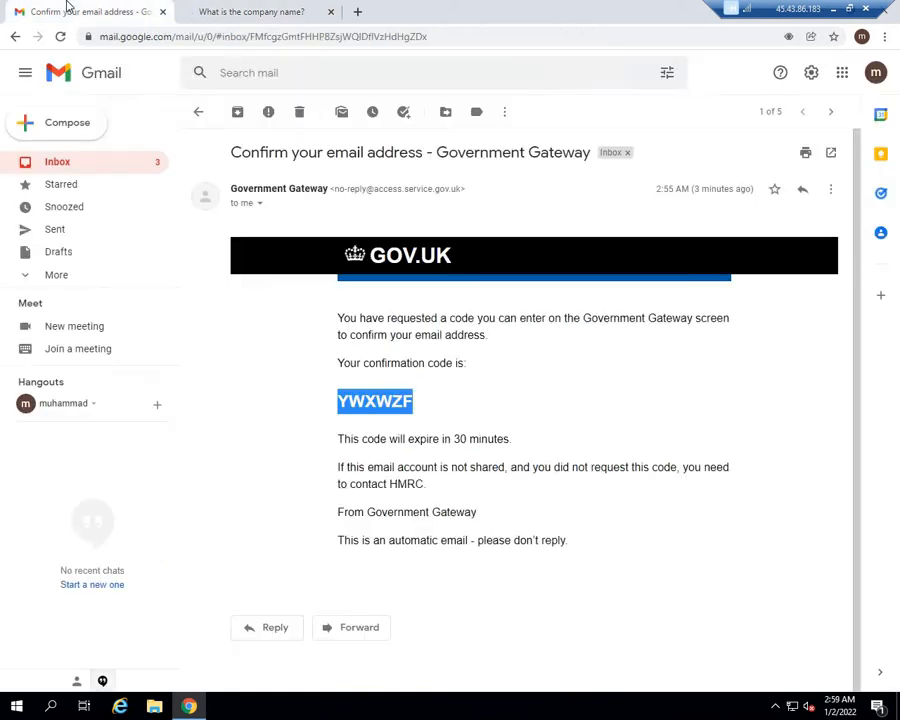
pyautogui.click(200, 115)
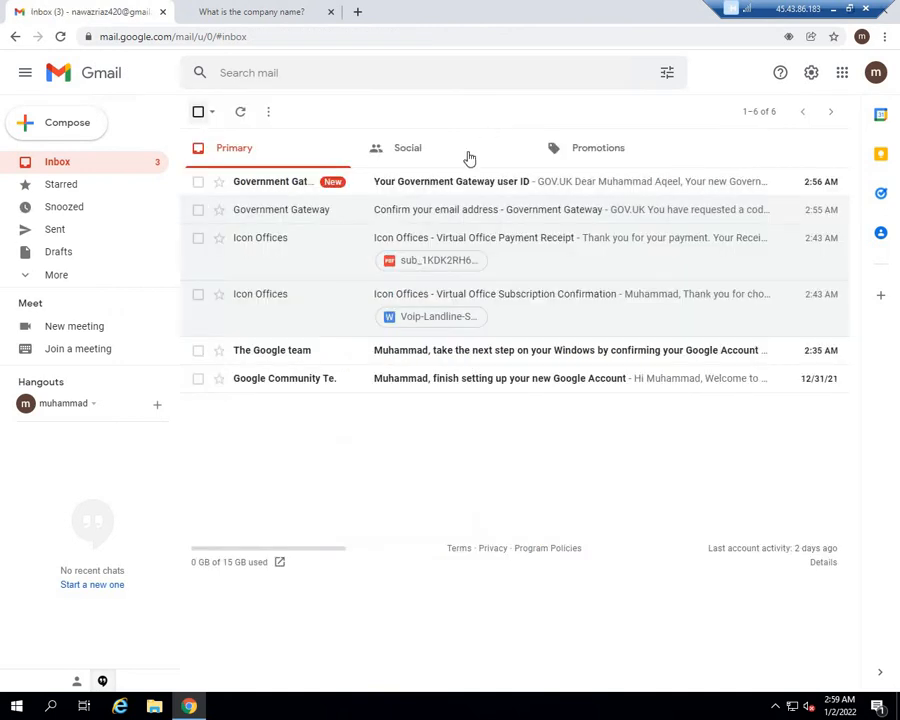
pyautogui.click(439, 186)
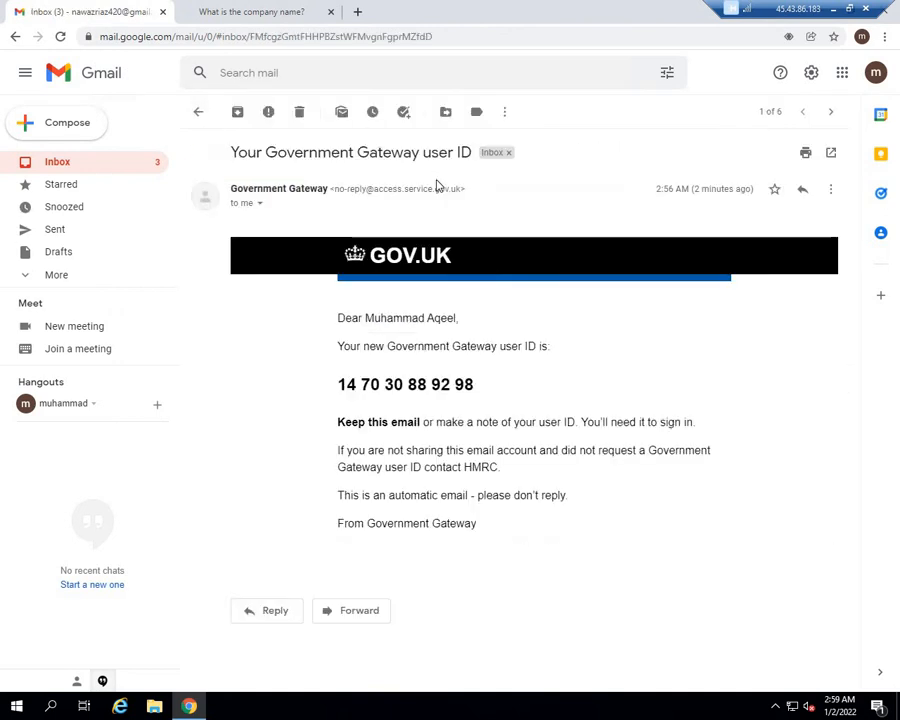
pyautogui.click(214, 6)
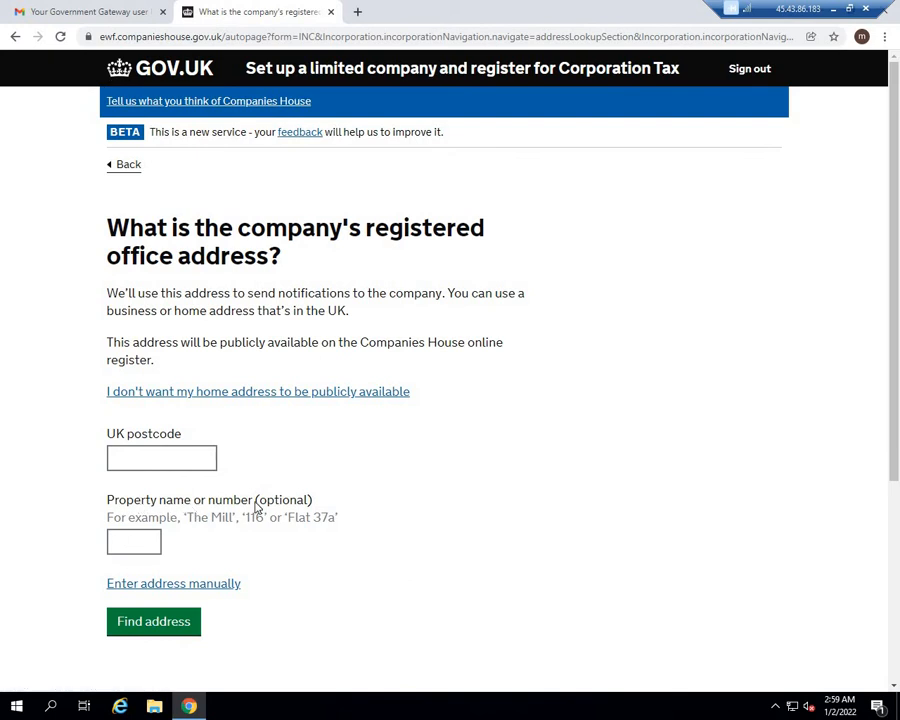
# - Choose manual entry for the registered office address and paste the office number from the Icon Offices subscription confirmation email as the property name or number
pyautogui.click(176, 585)
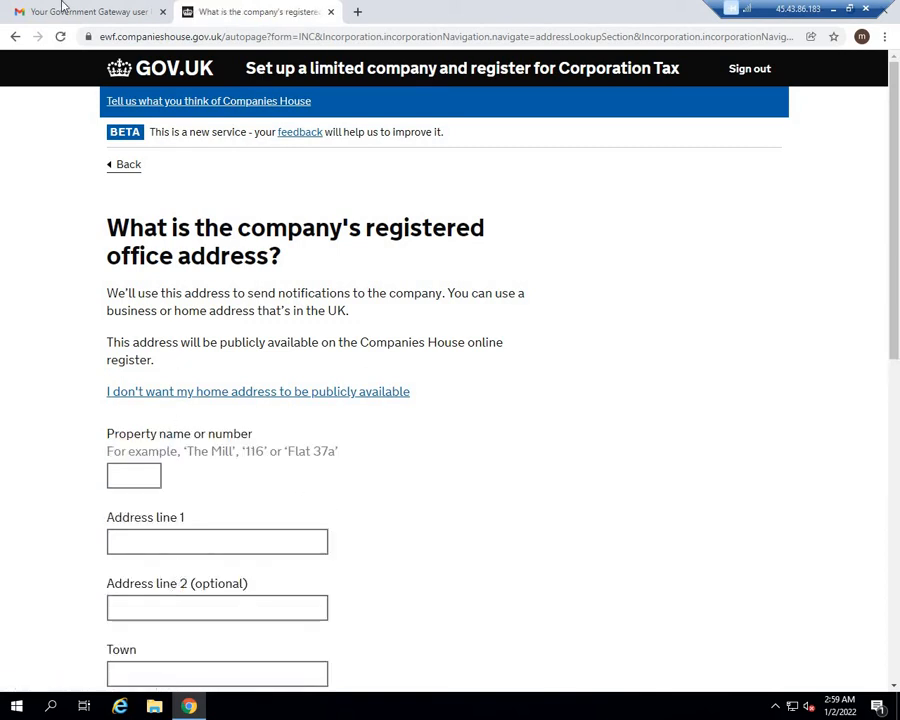
pyautogui.click(62, 10)
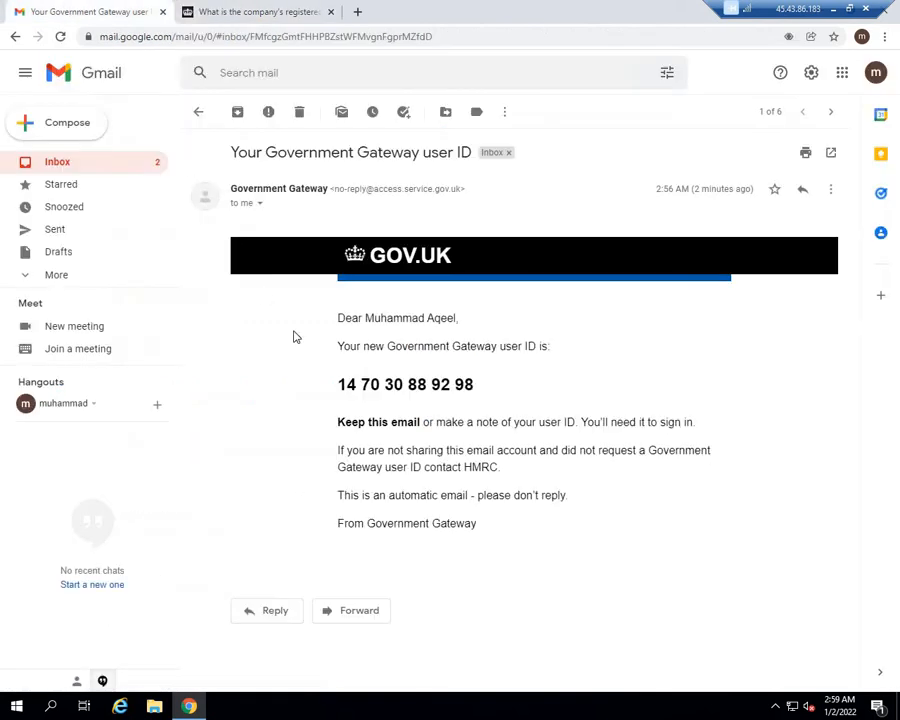
pyautogui.click(198, 114)
pyautogui.click(366, 305)
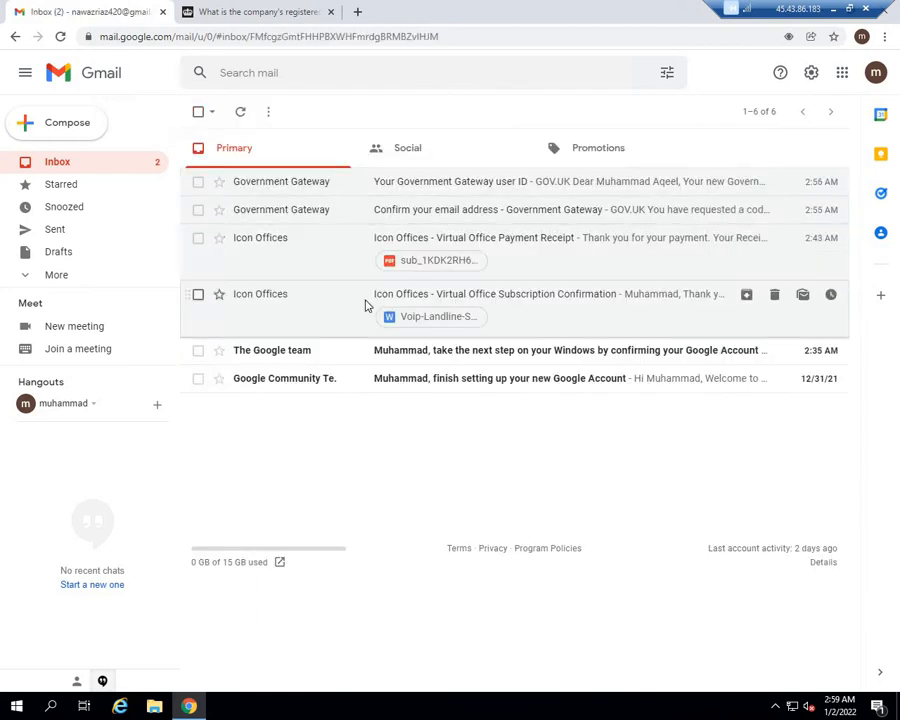
pyautogui.moveTo(238, 318); pyautogui.dragTo(290, 320)
pyautogui.hotkey('ctrl', 'c')
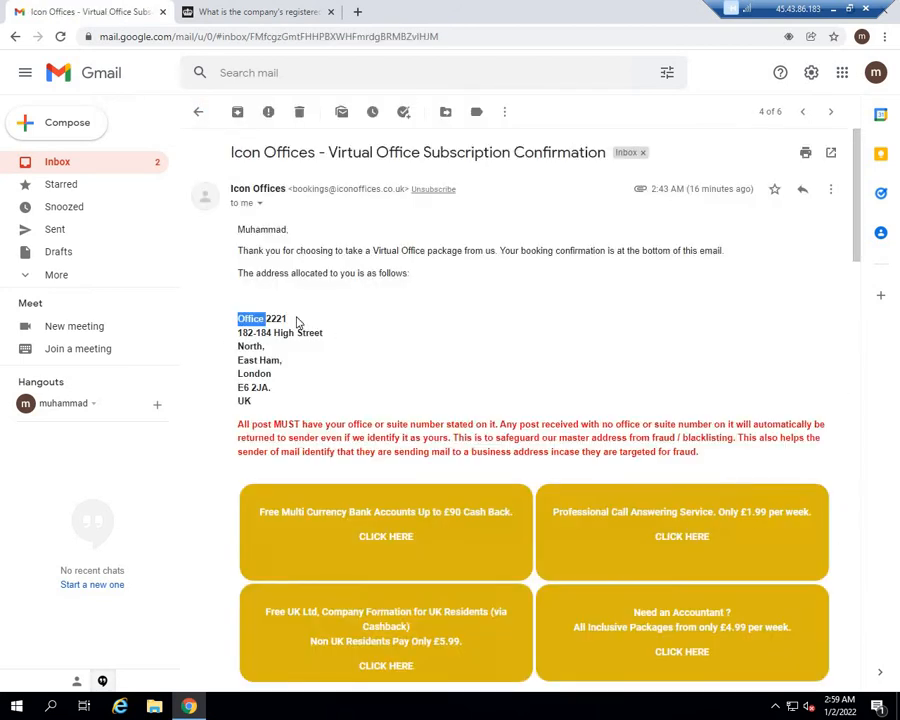
pyautogui.click(255, 8)
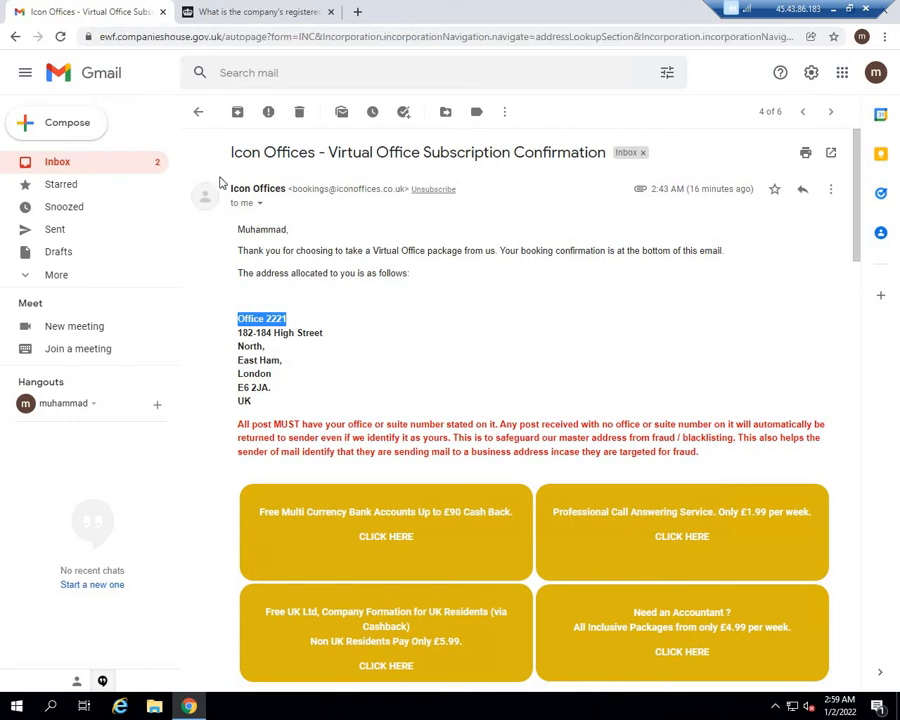
pyautogui.click(135, 477)
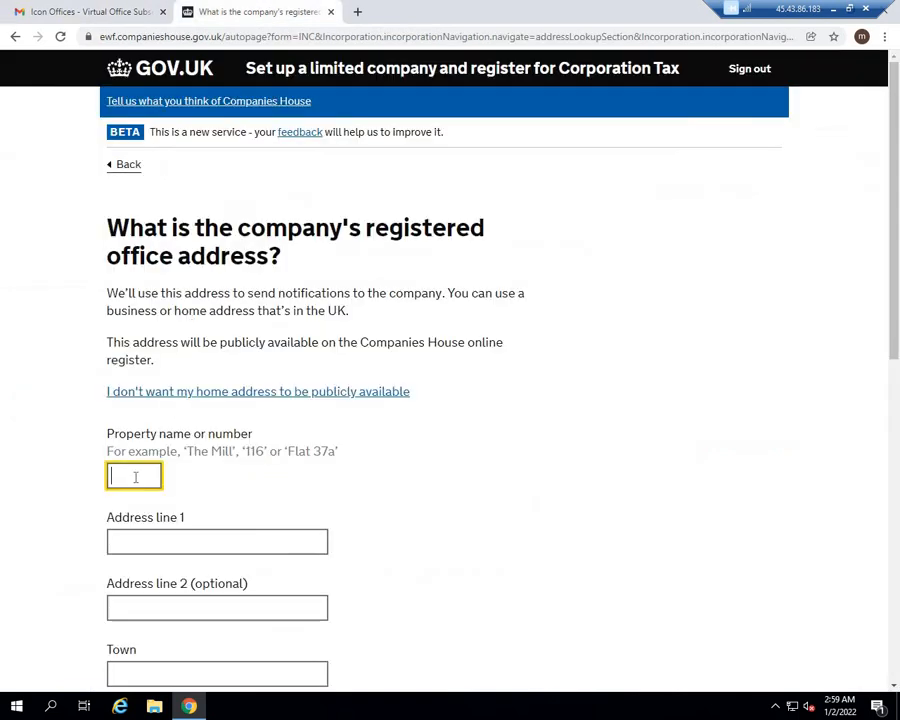
pyautogui.hotkey('ctrl', 'v')
# - Copy the street part of the address from the Icon Offices email into Address line 1, removing the trailing comma
pyautogui.click(90, 11)
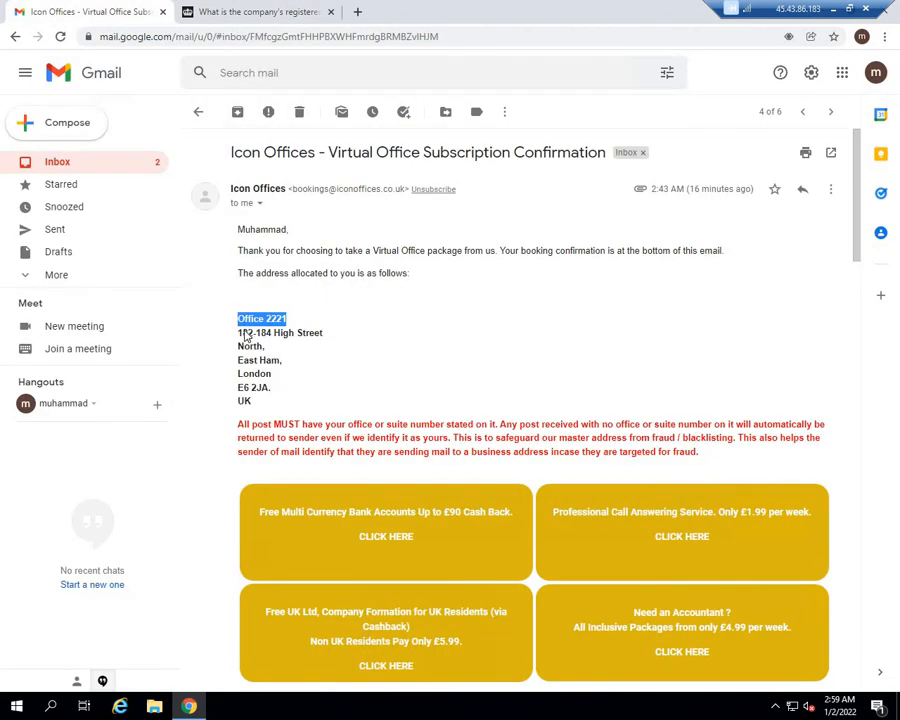
pyautogui.moveTo(238, 332); pyautogui.dragTo(265, 347)
pyautogui.hotkey('ctrl', 'c')
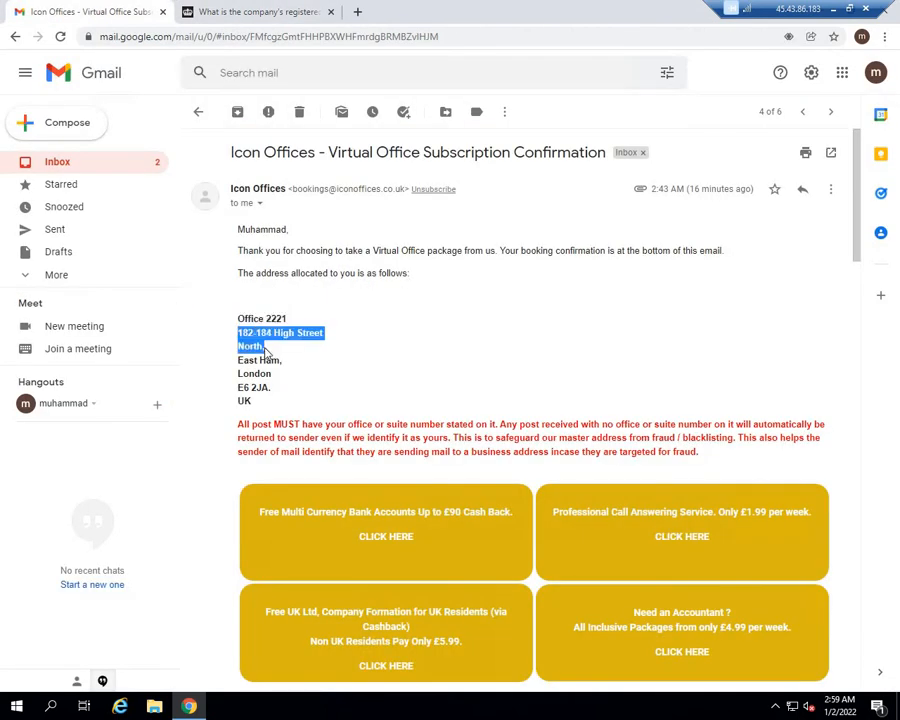
pyautogui.click(250, 11)
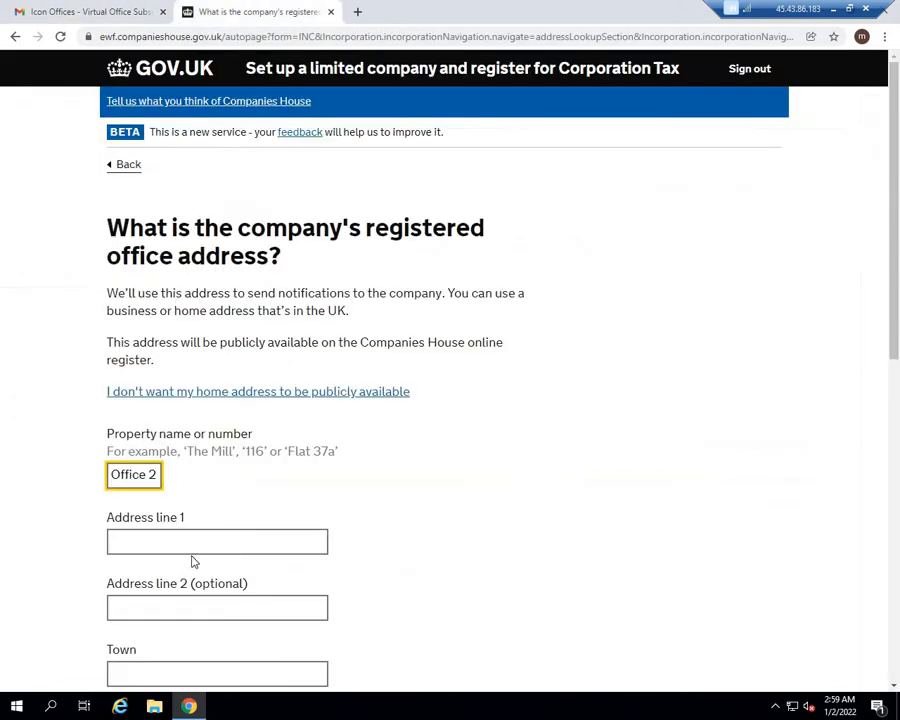
pyautogui.click(190, 538)
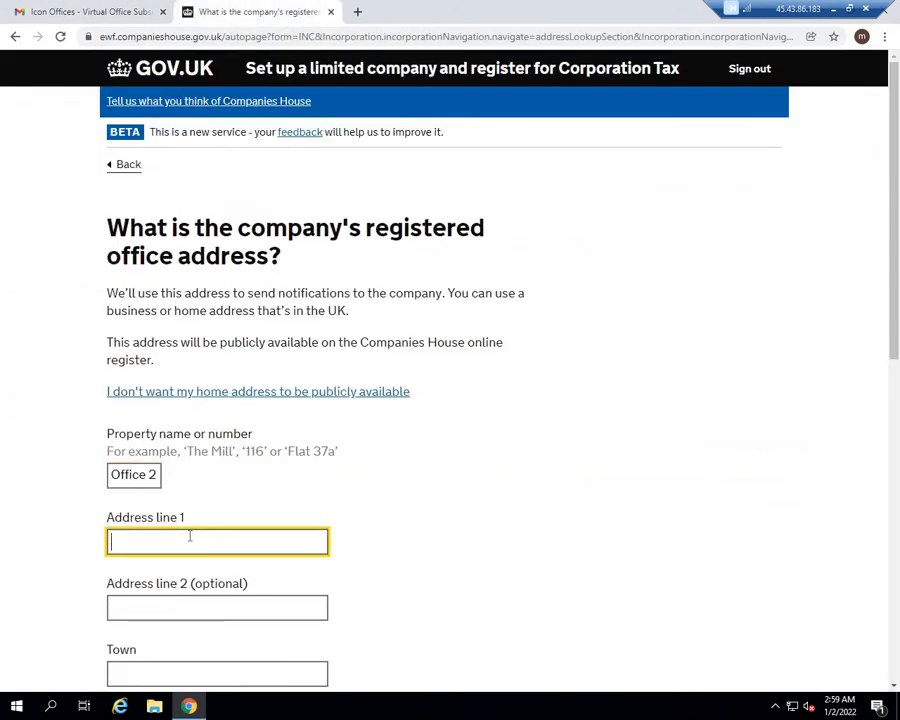
pyautogui.hotkey('ctrl', 'v')
pyautogui.press('BackSpace')
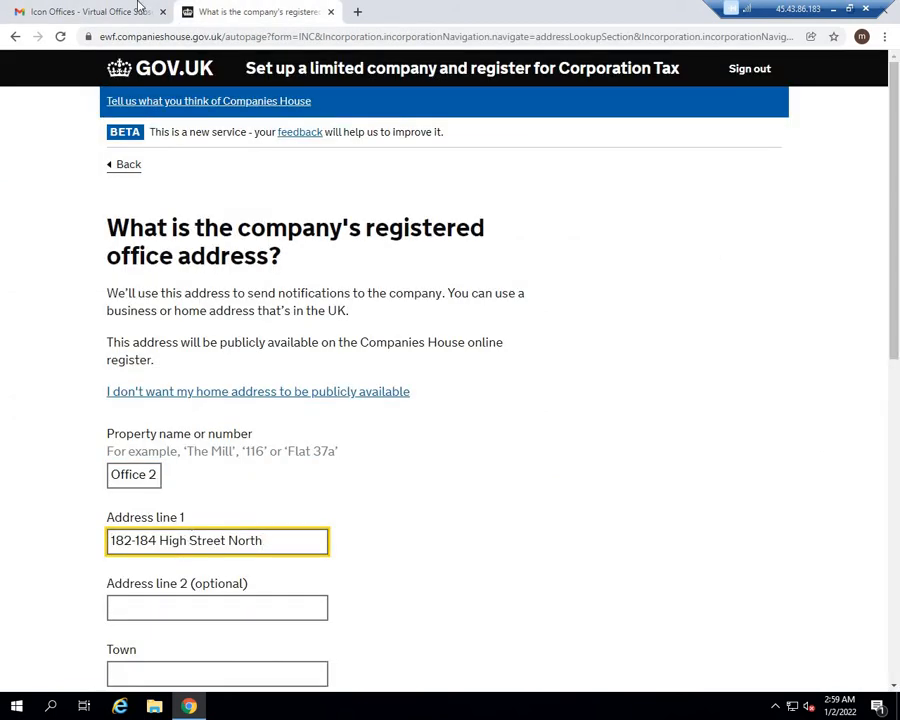
# - Copy the town from the address in the Icon Offices email into the Town field, removing the trailing comma
pyautogui.click(100, 8)
pyautogui.click(238, 360)
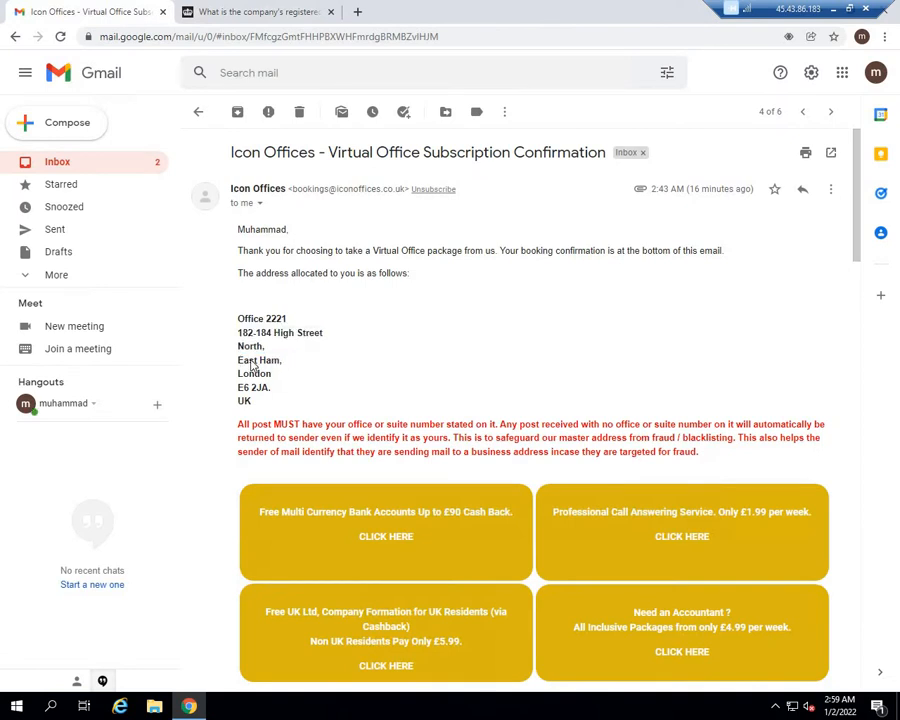
pyautogui.moveTo(238, 360); pyautogui.dragTo(283, 361)
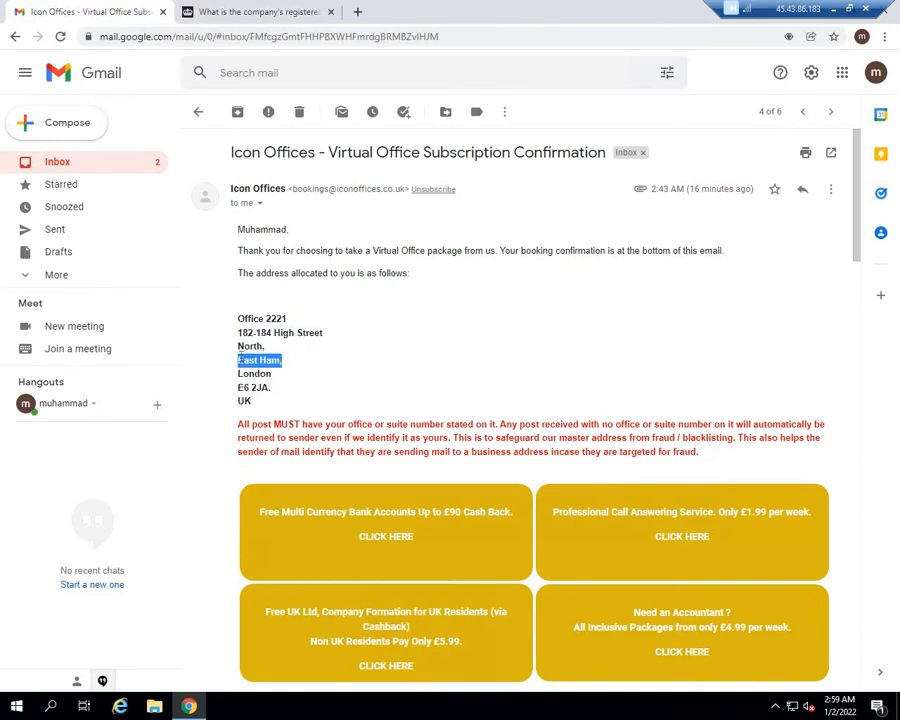
pyautogui.click(240, 352)
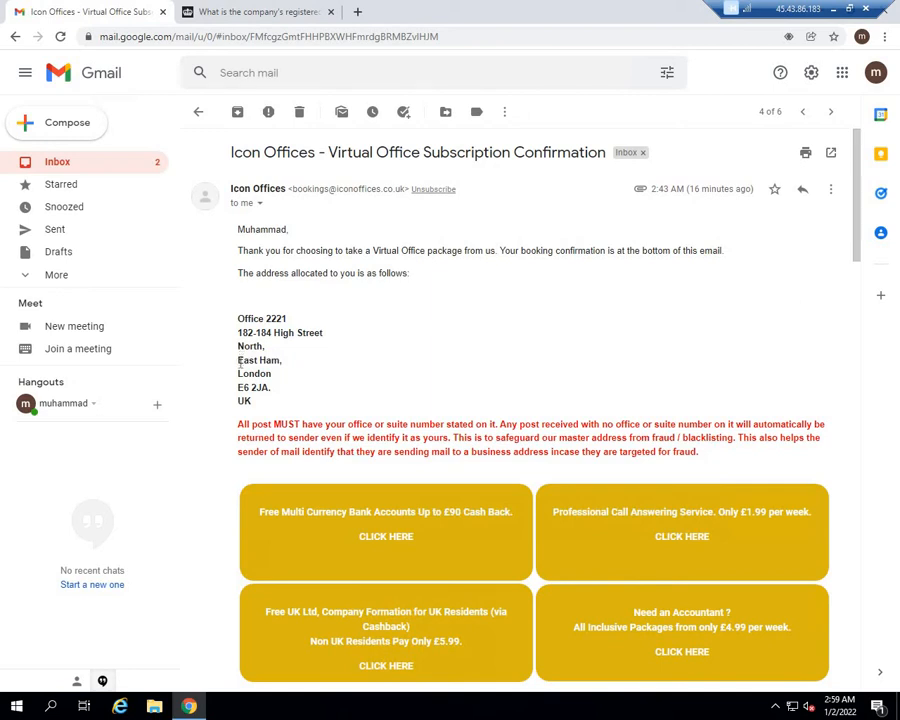
pyautogui.moveTo(238, 360); pyautogui.dragTo(291, 363)
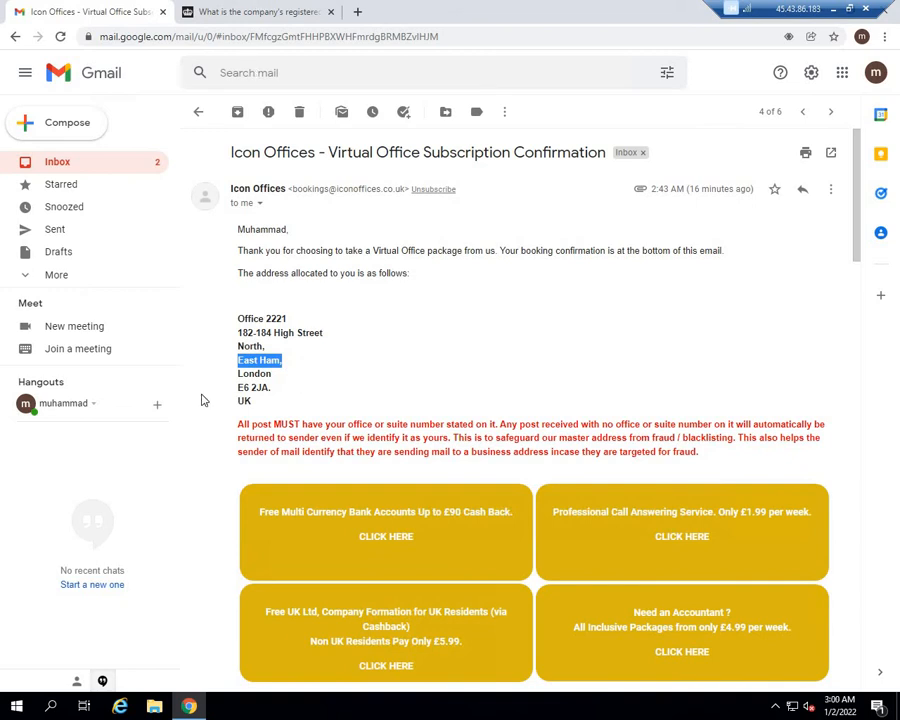
pyautogui.click(257, 11)
pyautogui.scroll(-5, 150, 610)
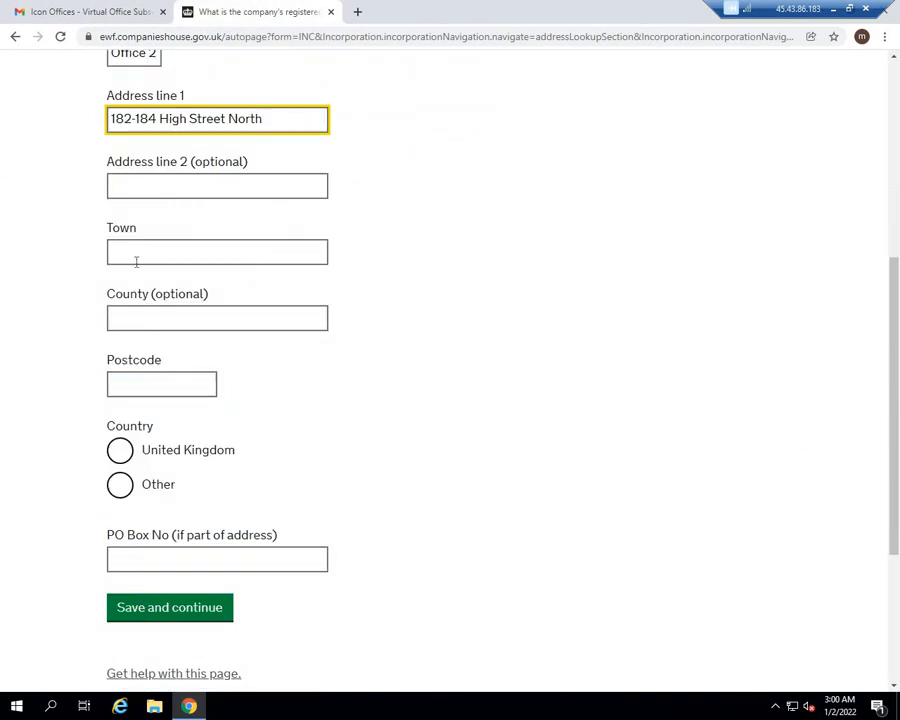
pyautogui.click(136, 262)
pyautogui.write('East Ham,')
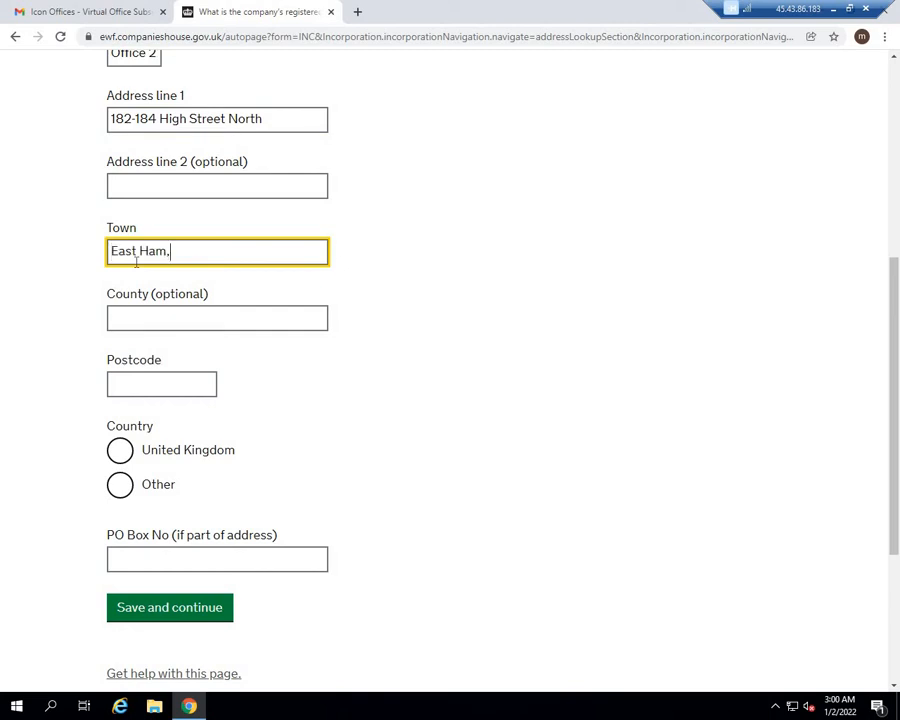
pyautogui.press('BackSpace')
# - Copy the city line of the address from the Icon Offices email into the optional County field
pyautogui.click(89, 10)
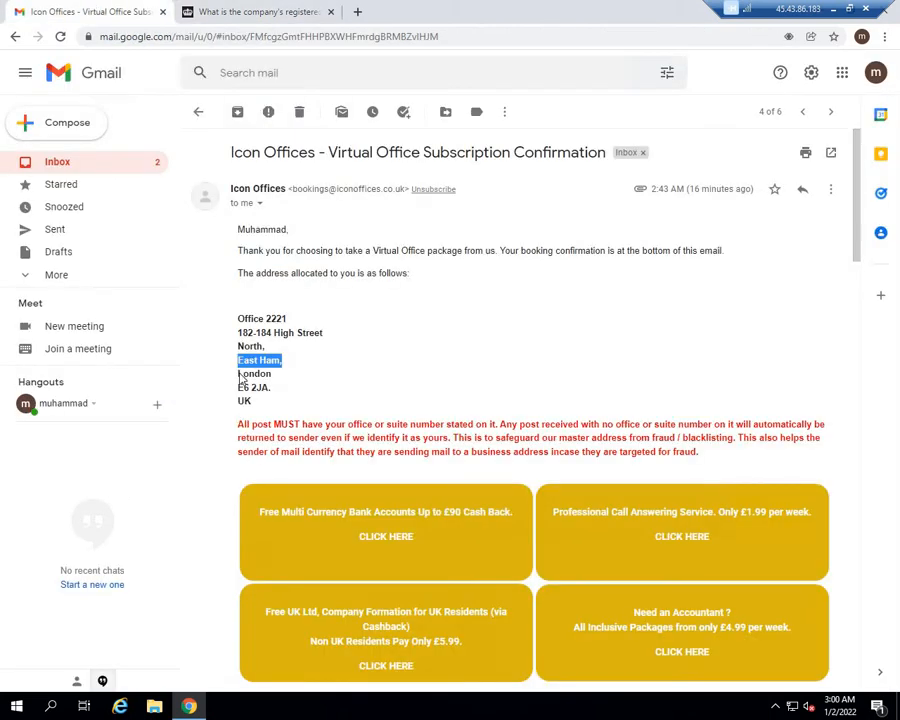
pyautogui.doubleClick(271, 375)
pyautogui.hotkey('ctrl', 'c')
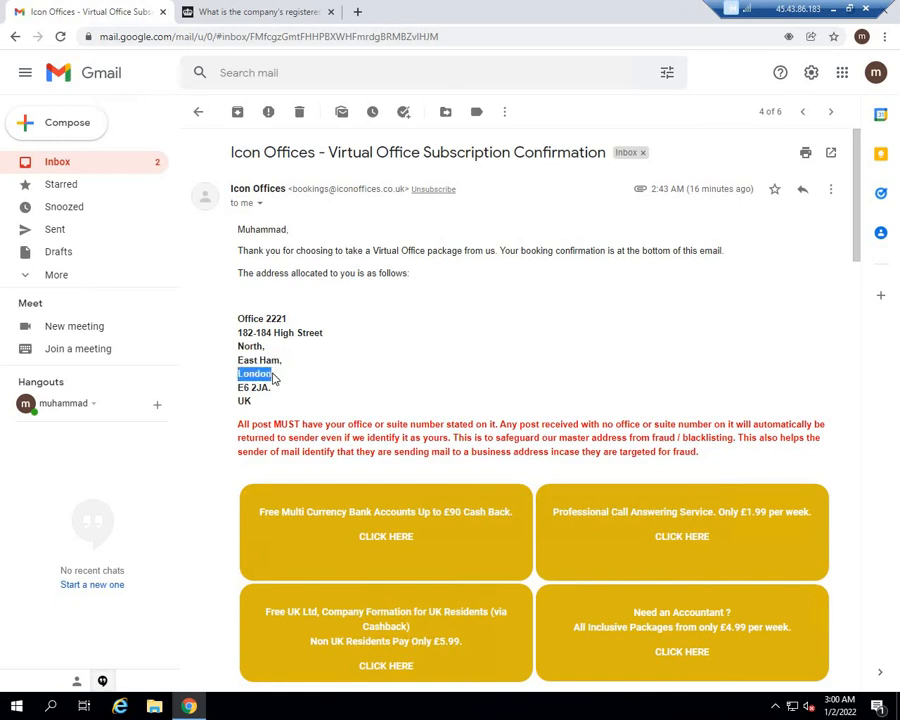
pyautogui.click(200, 12)
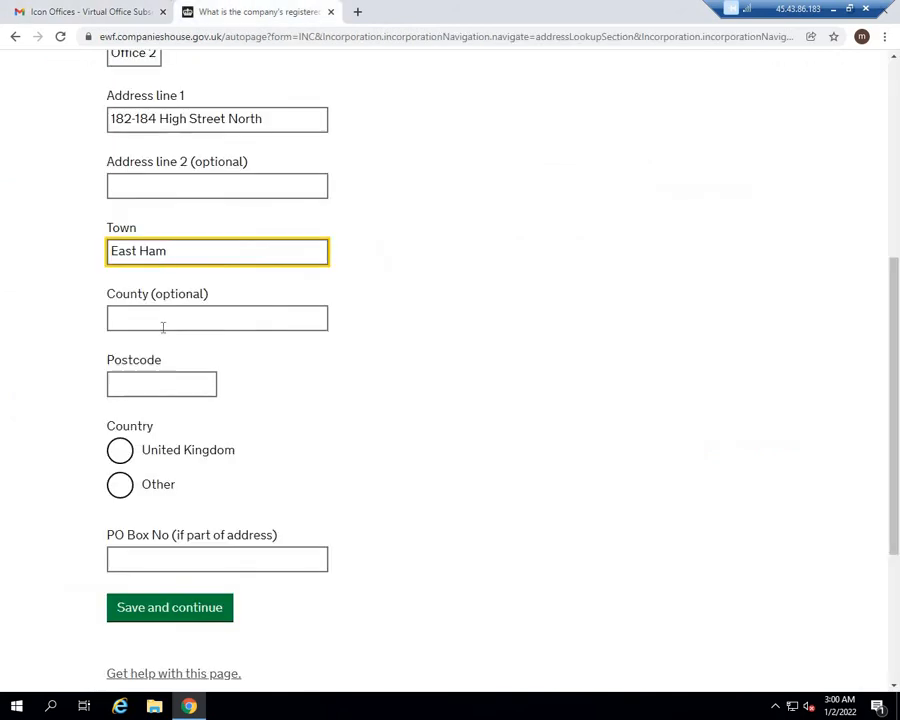
pyautogui.click(163, 327)
pyautogui.hotkey('ctrl', 'v')
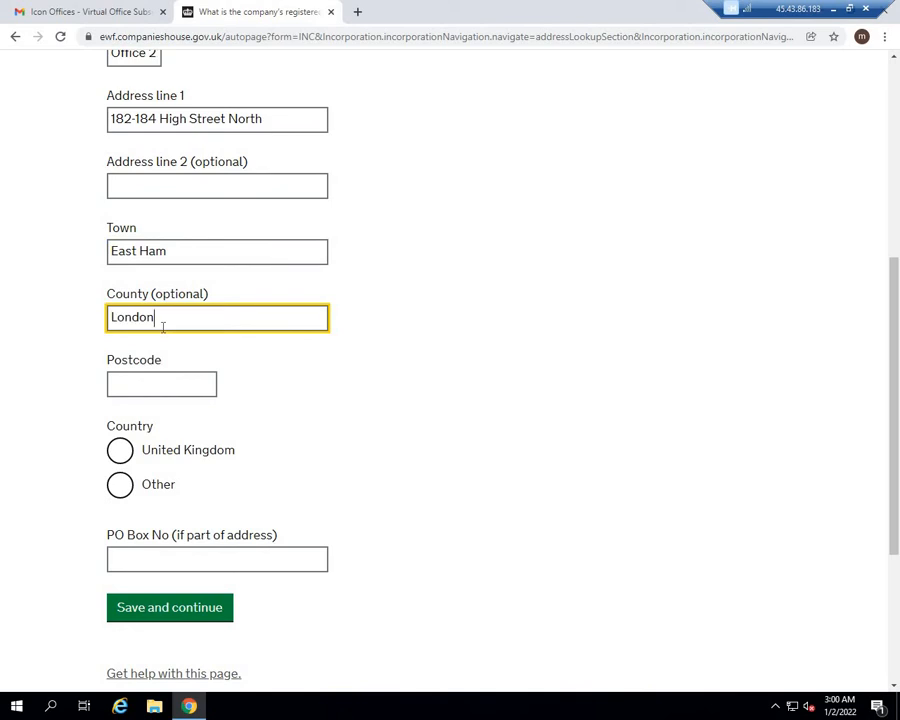
# - Copy the postcode from the Icon Offices email into the Postcode field, leaving out the trailing full stop
pyautogui.click(40, 8)
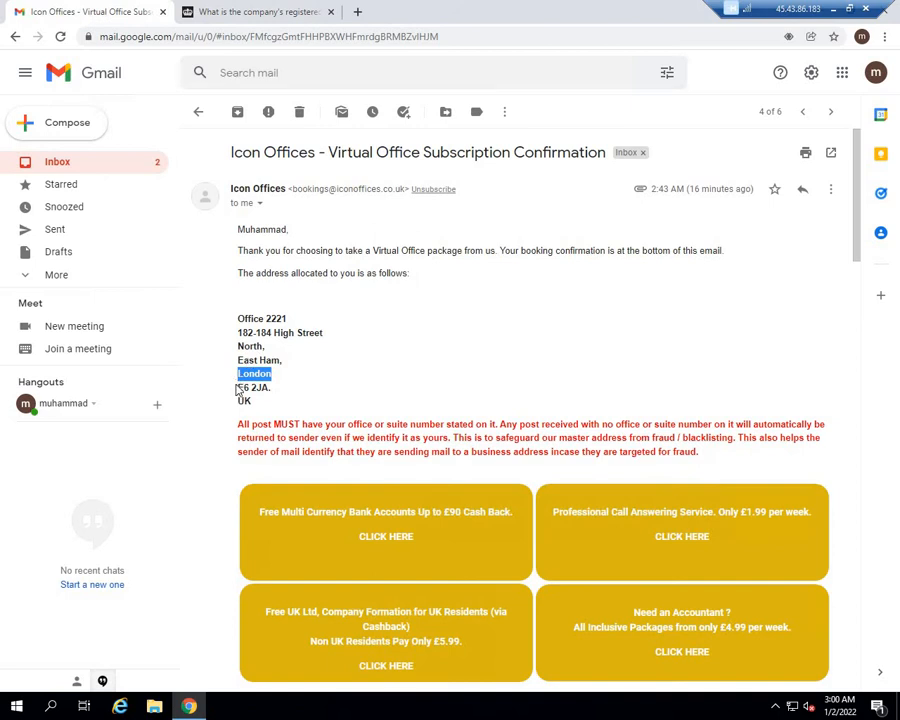
pyautogui.moveTo(239, 386); pyautogui.dragTo(272, 393)
pyautogui.hotkey('ctrl', 'c')
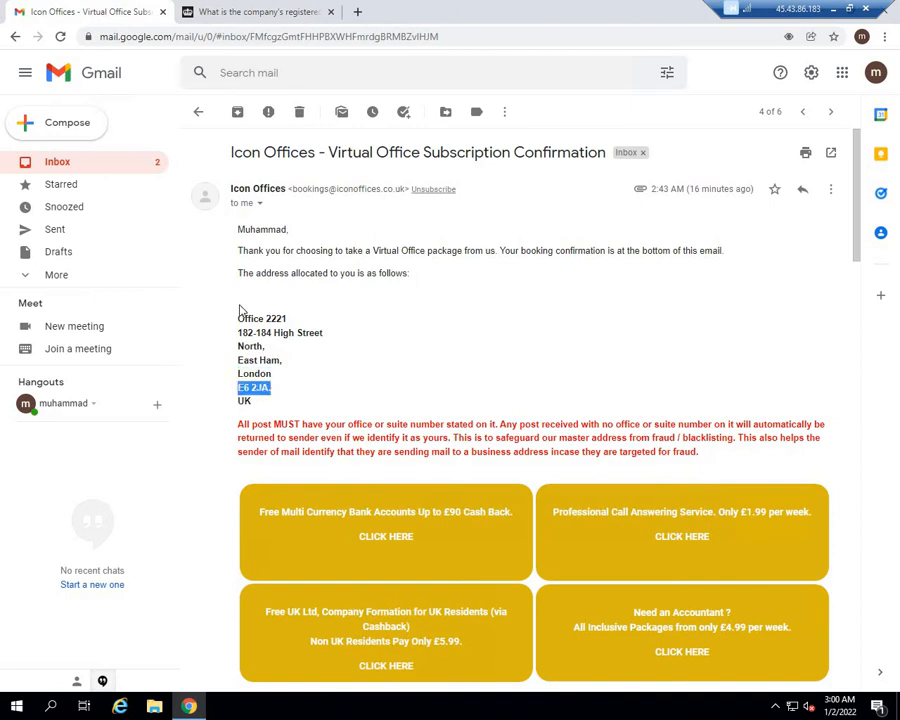
pyautogui.click(221, 4)
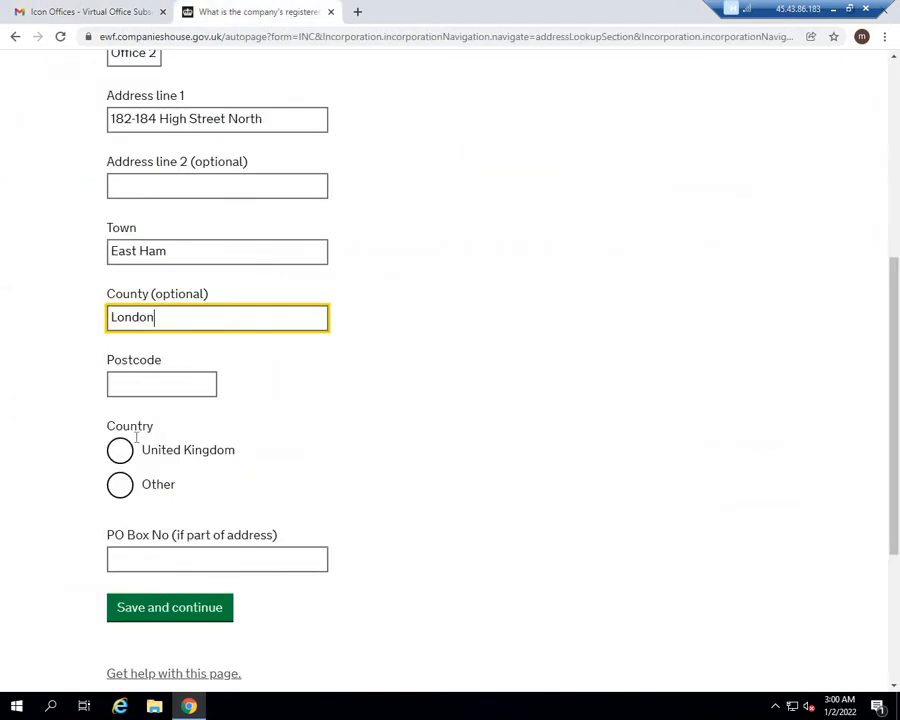
pyautogui.click(138, 383)
pyautogui.hotkey('ctrl', 'v')
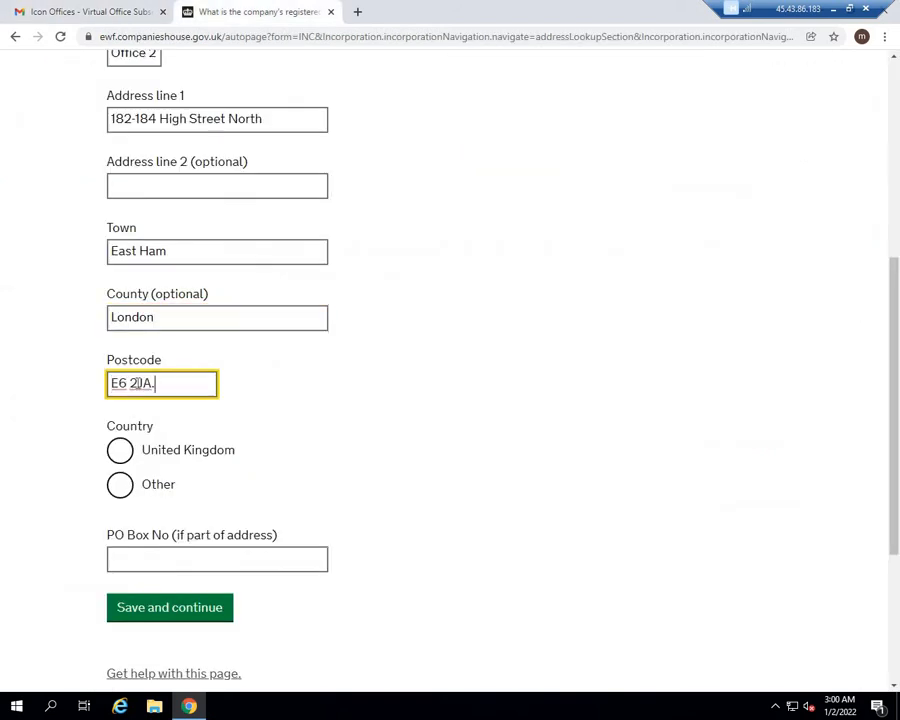
# - Set the country to United Kingdom, then save and confirm the registered office address
pyautogui.click(120, 452)
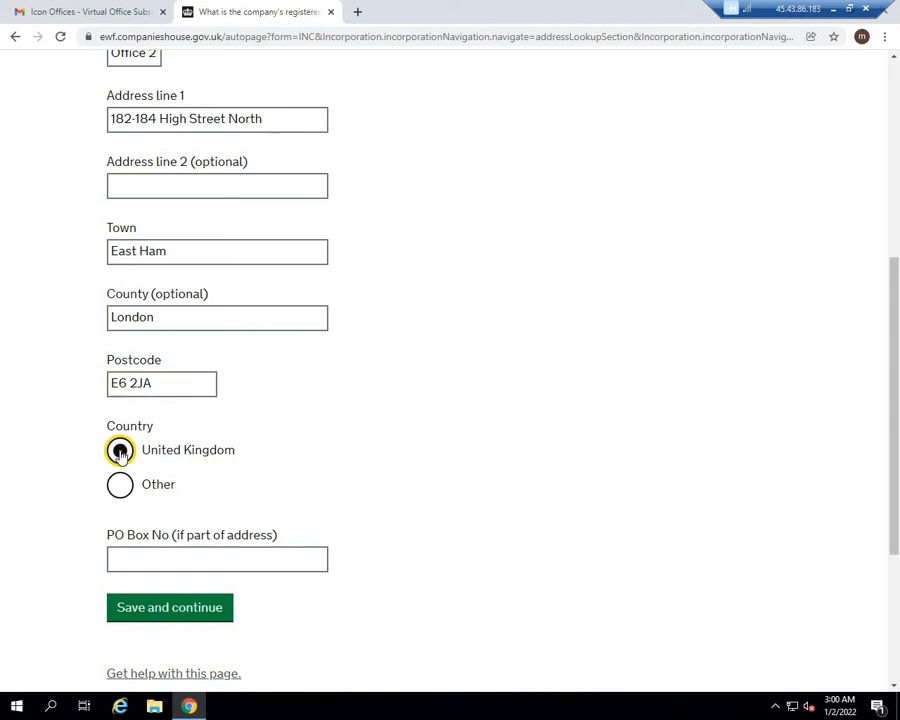
pyautogui.click(153, 613)
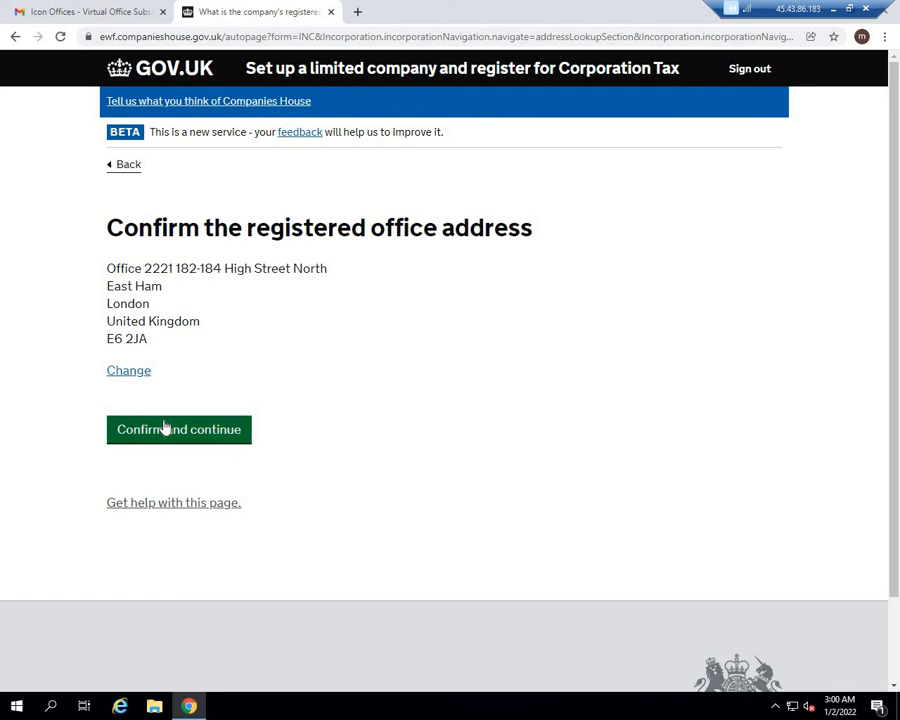
pyautogui.click(166, 428)
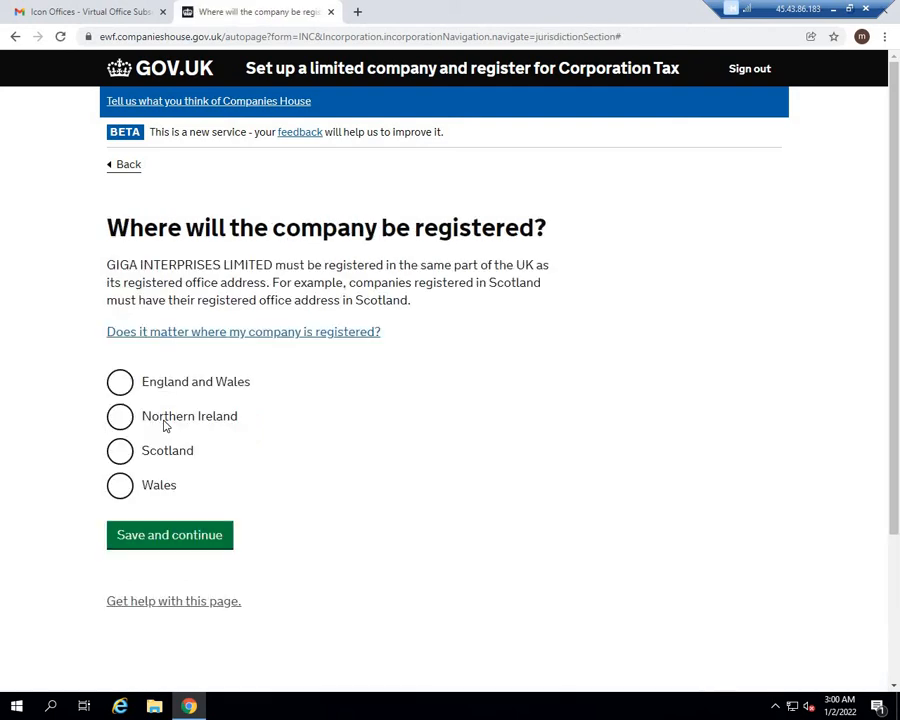
# - Register the company in England and Wales and use the registered office address as its principal place of business
pyautogui.click(119, 387)
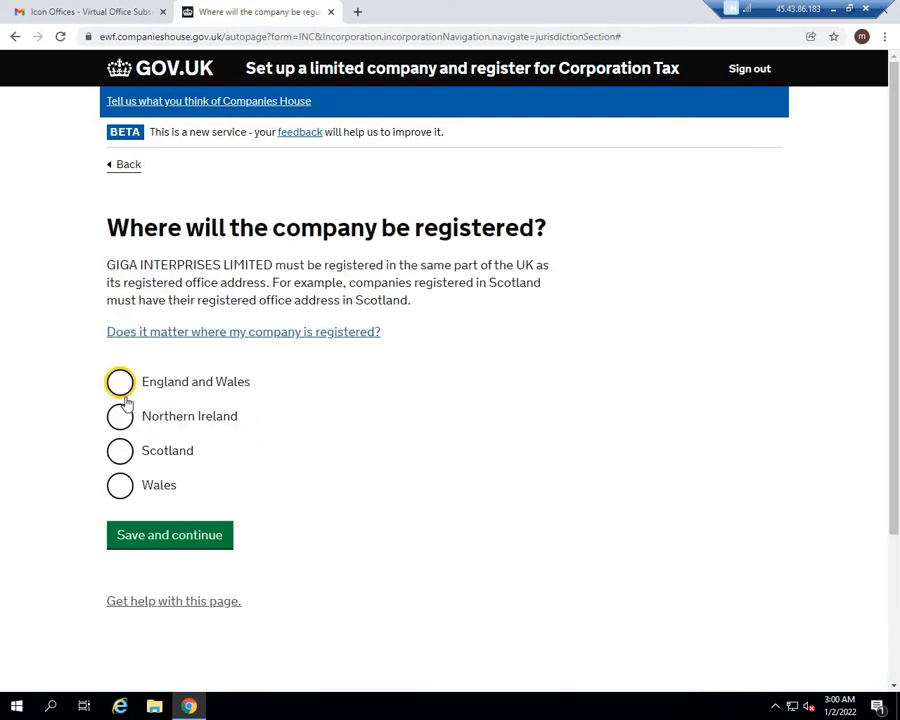
pyautogui.click(155, 540)
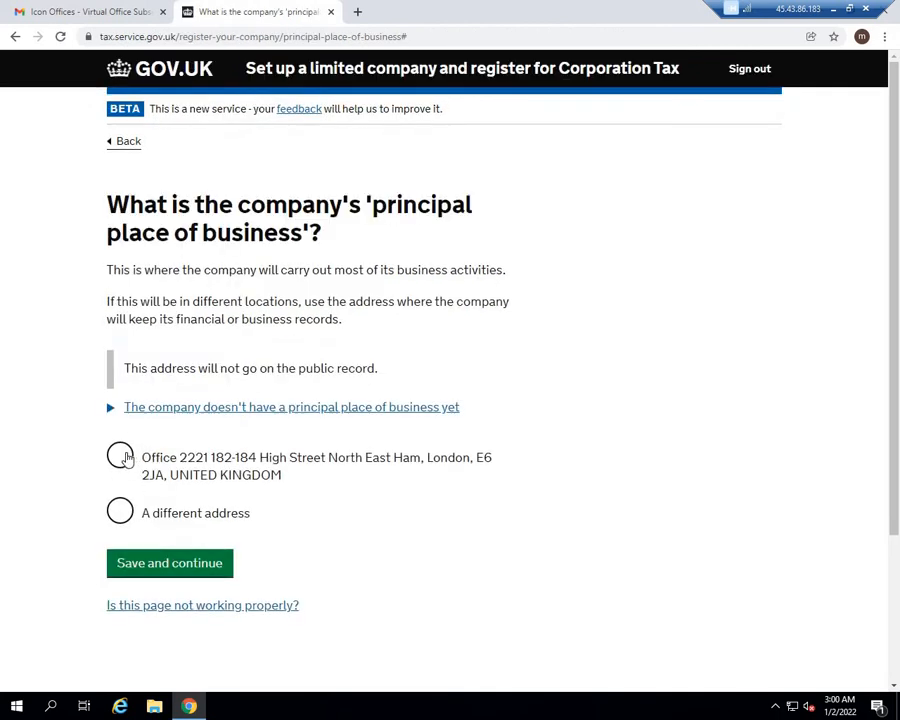
pyautogui.click(120, 456)
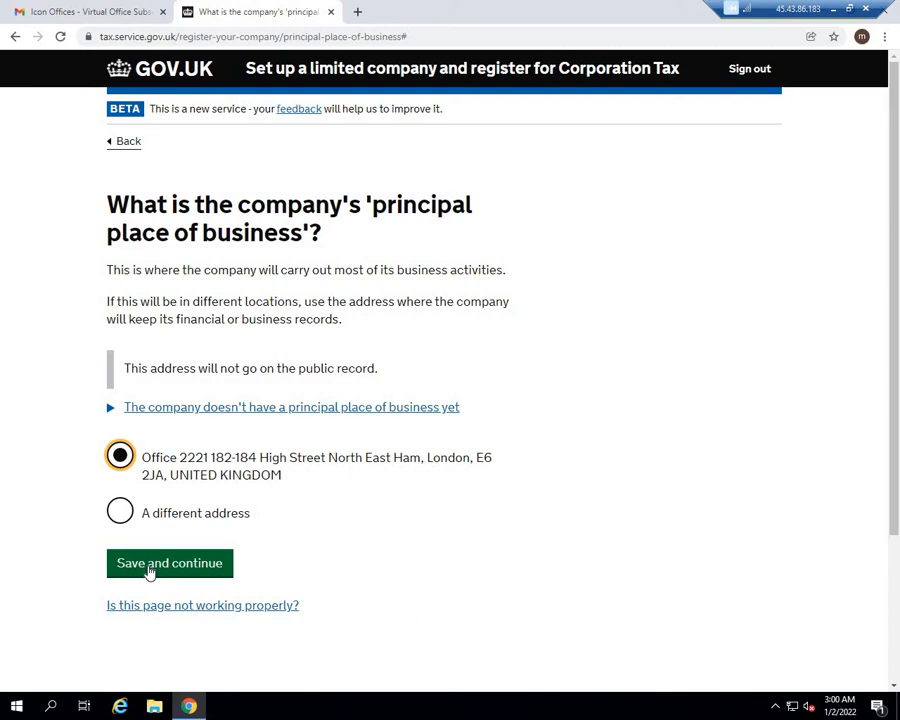
pyautogui.click(150, 565)
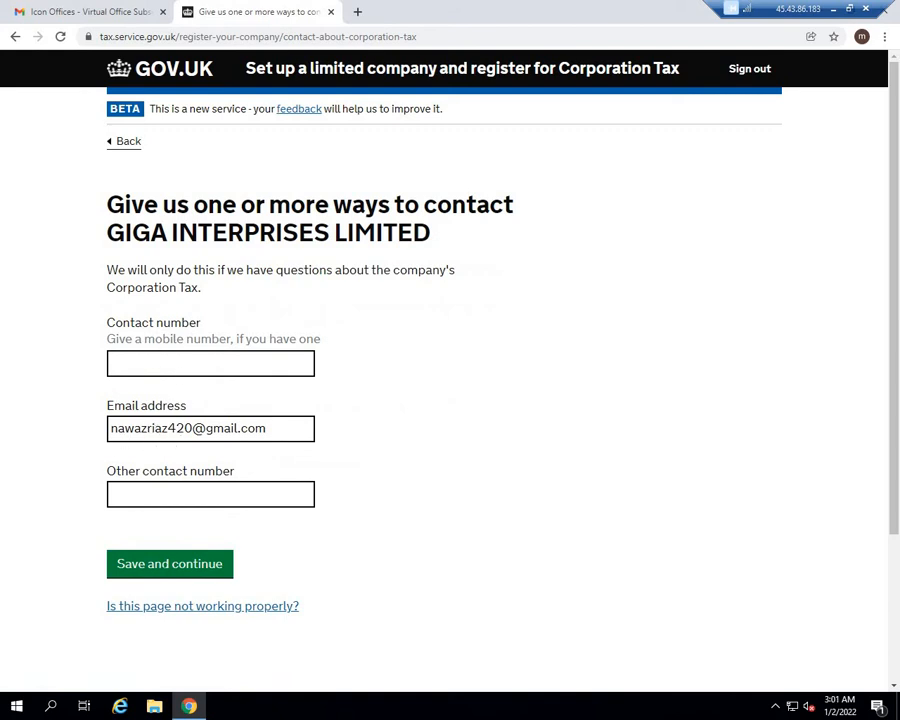
# - Save the Corporation Tax contact details and answer No to the company replacing another business
pyautogui.click(163, 576)
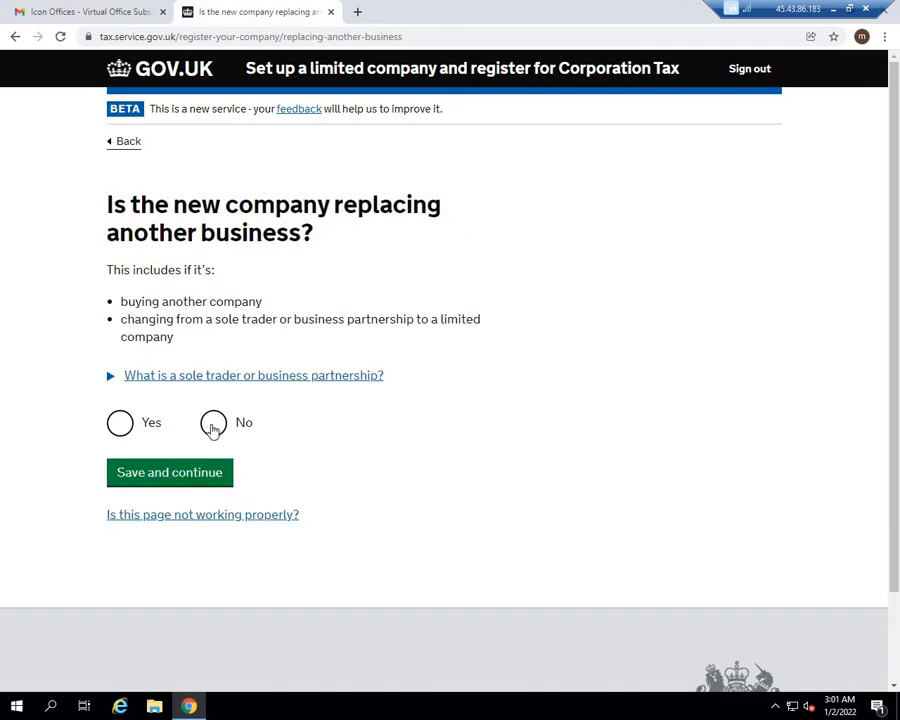
pyautogui.click(213, 423)
pyautogui.click(193, 484)
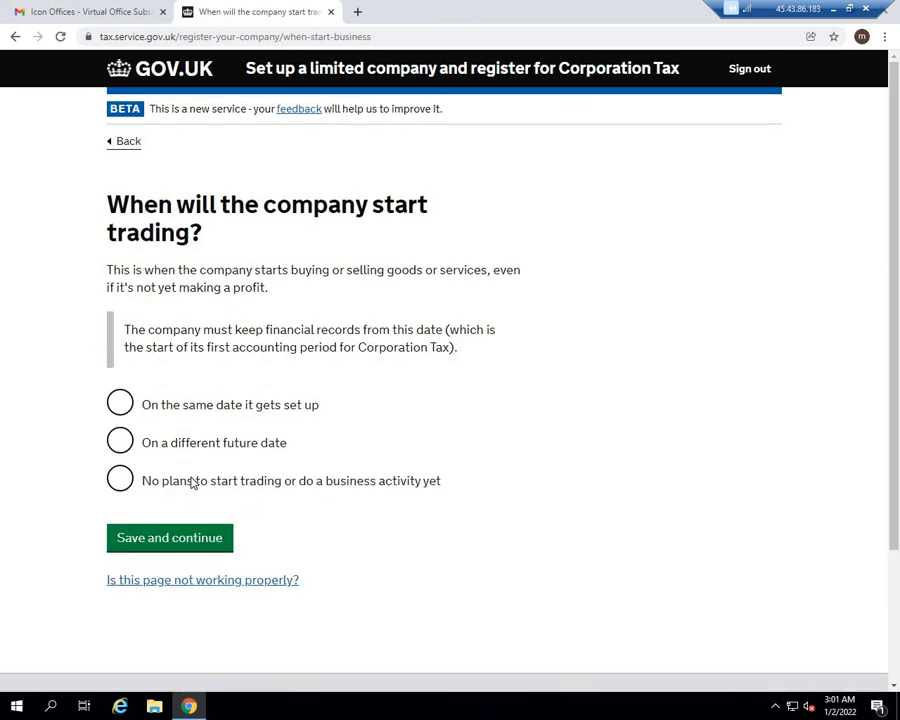
# - Set trading to start on the same date the company gets set up and answer No to the first-3-months loan, royalty and dividend question
pyautogui.click(121, 402)
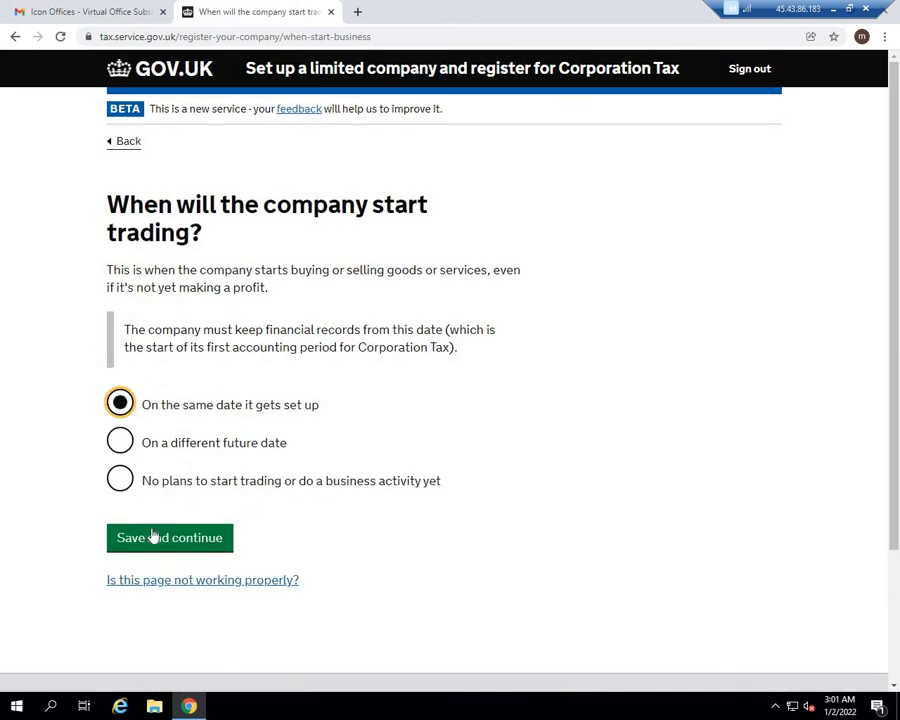
pyautogui.click(156, 544)
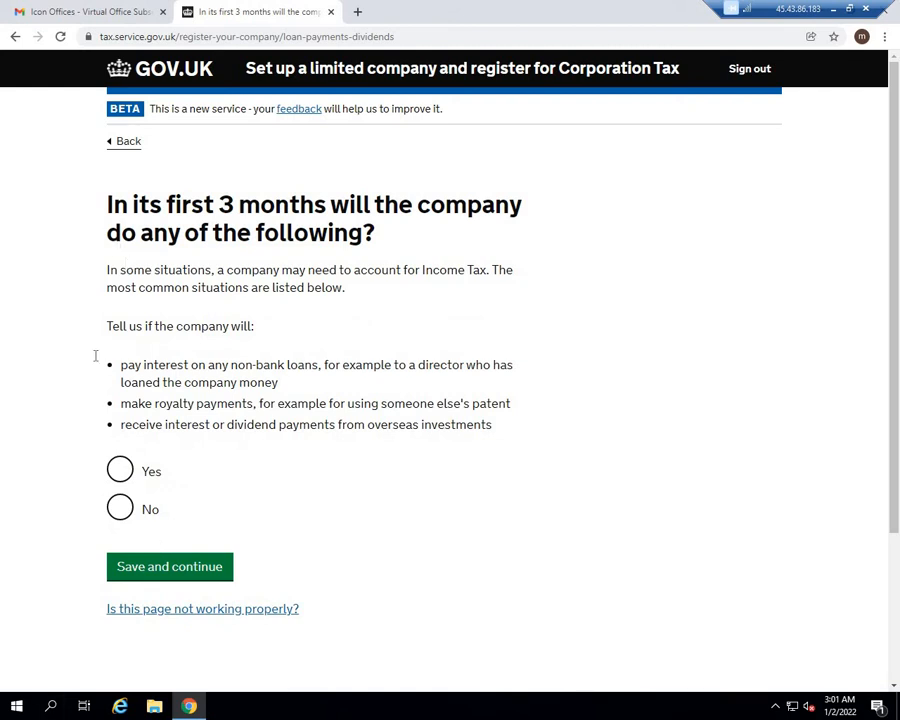
pyautogui.click(117, 512)
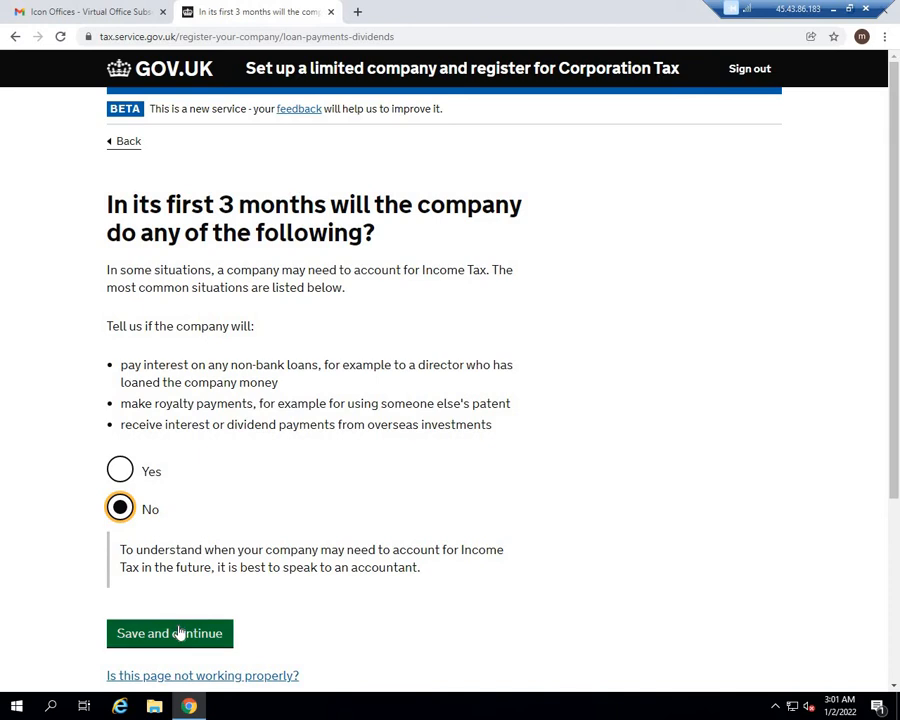
pyautogui.click(179, 633)
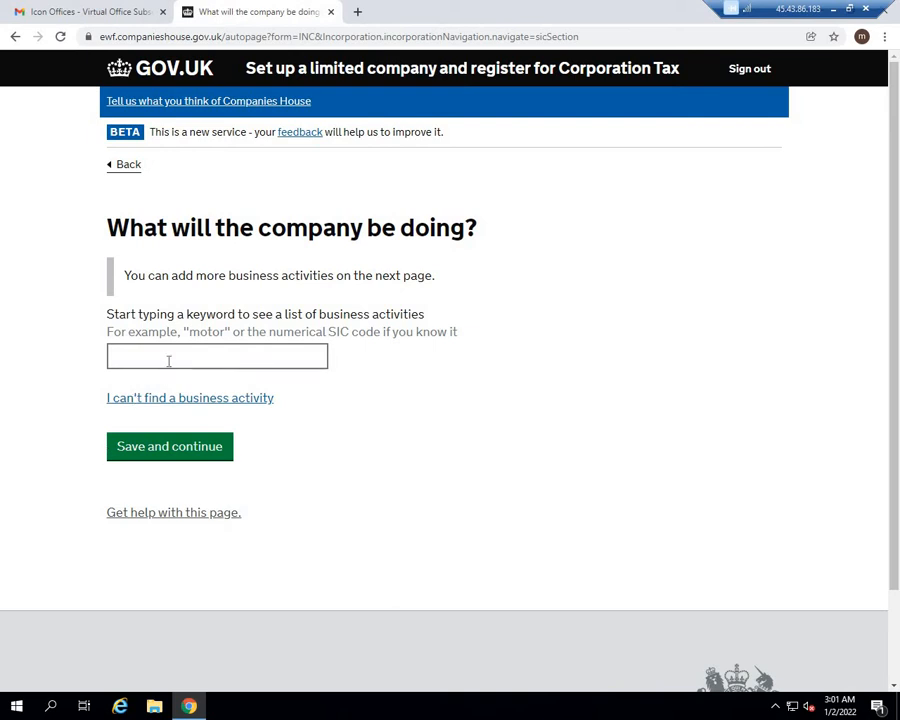
# - Search the business activities for "other retail", choose Other retail sale not in stores, stalls or markets (47990), and confirm it
pyautogui.click(169, 361)
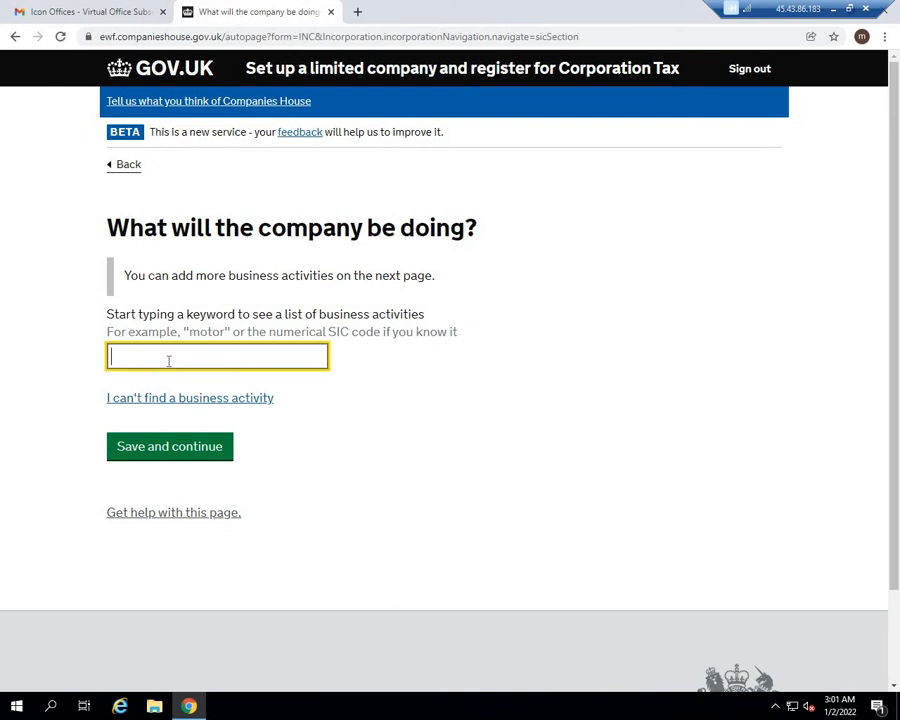
pyautogui.write('other re')
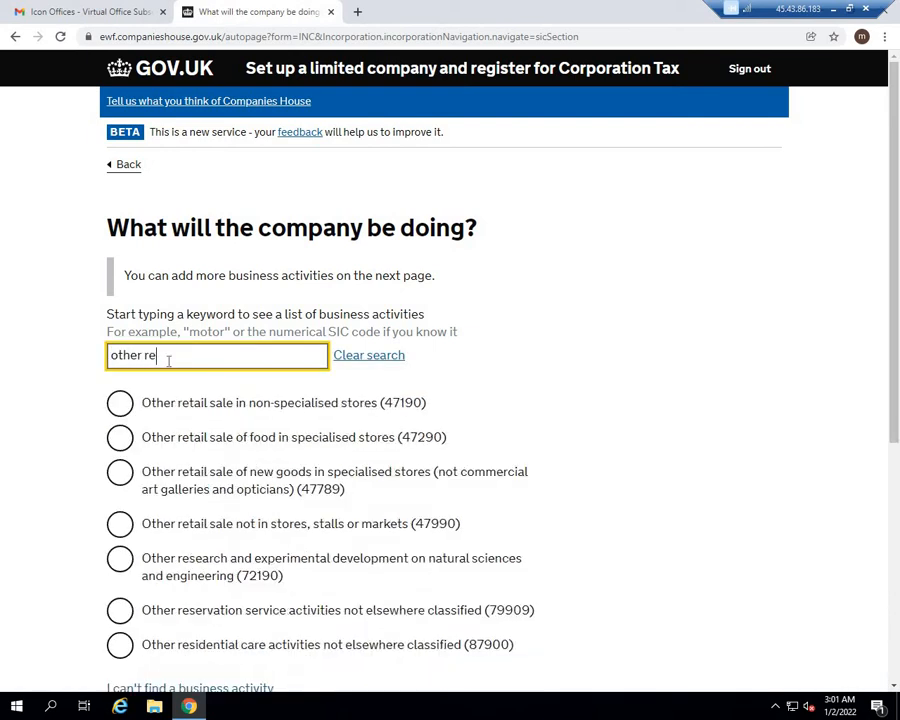
pyautogui.write('tails')
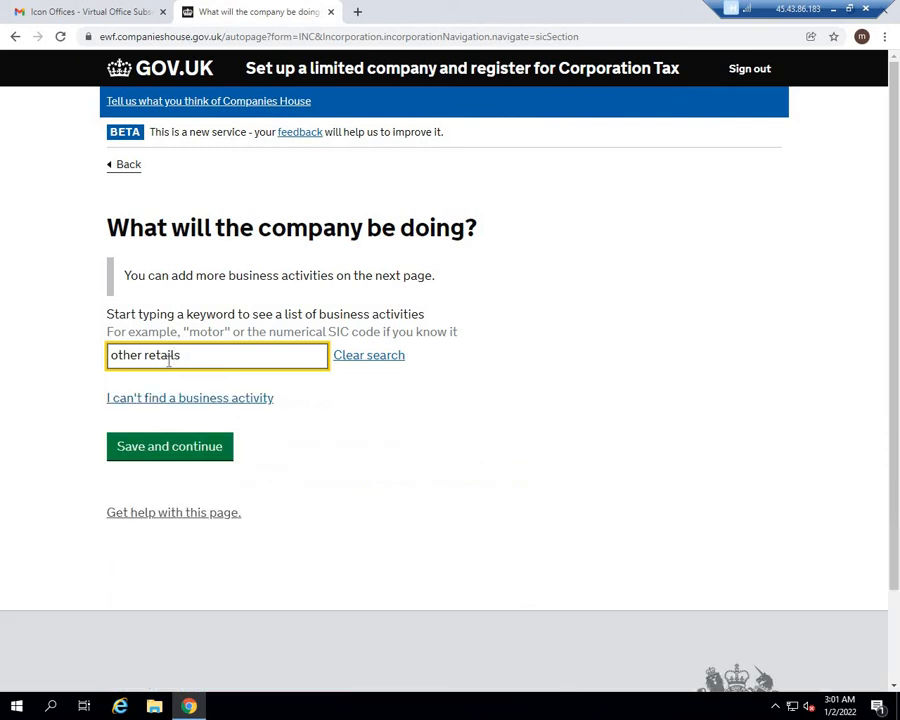
pyautogui.press('BackSpace')
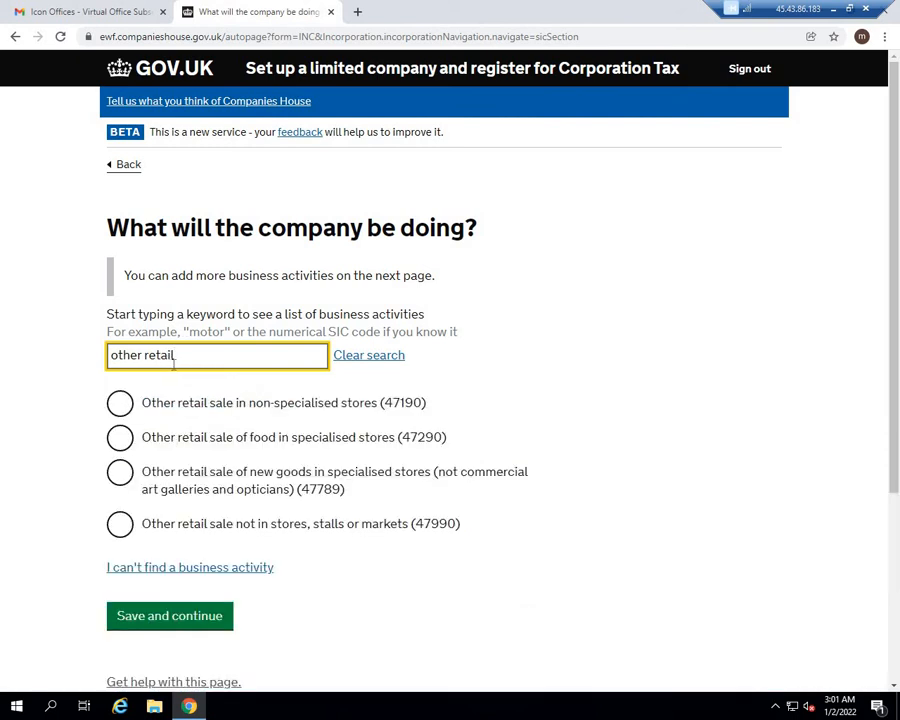
pyautogui.click(119, 526)
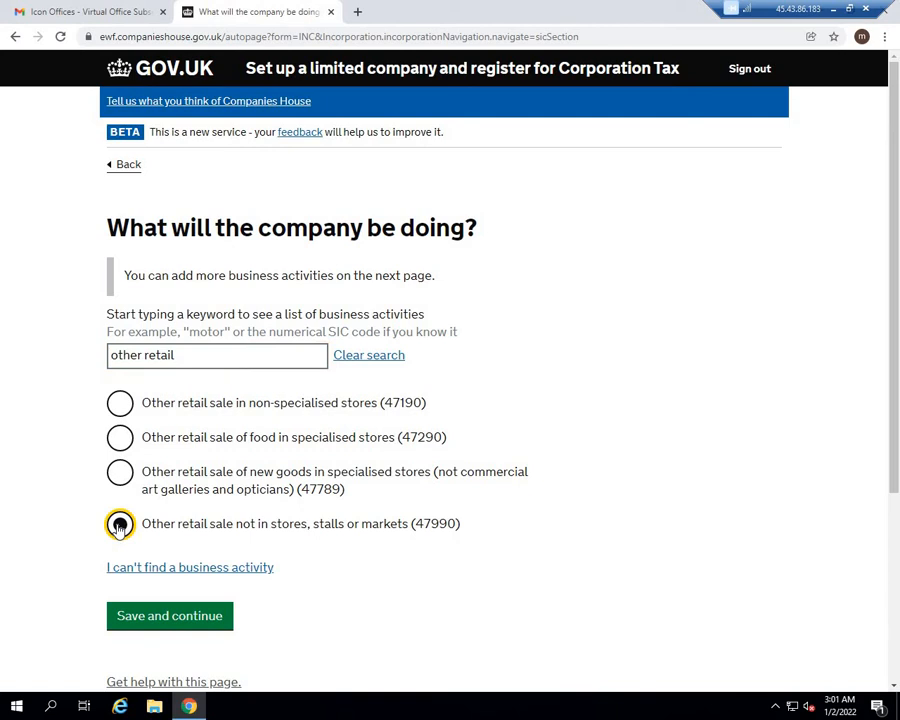
pyautogui.click(150, 622)
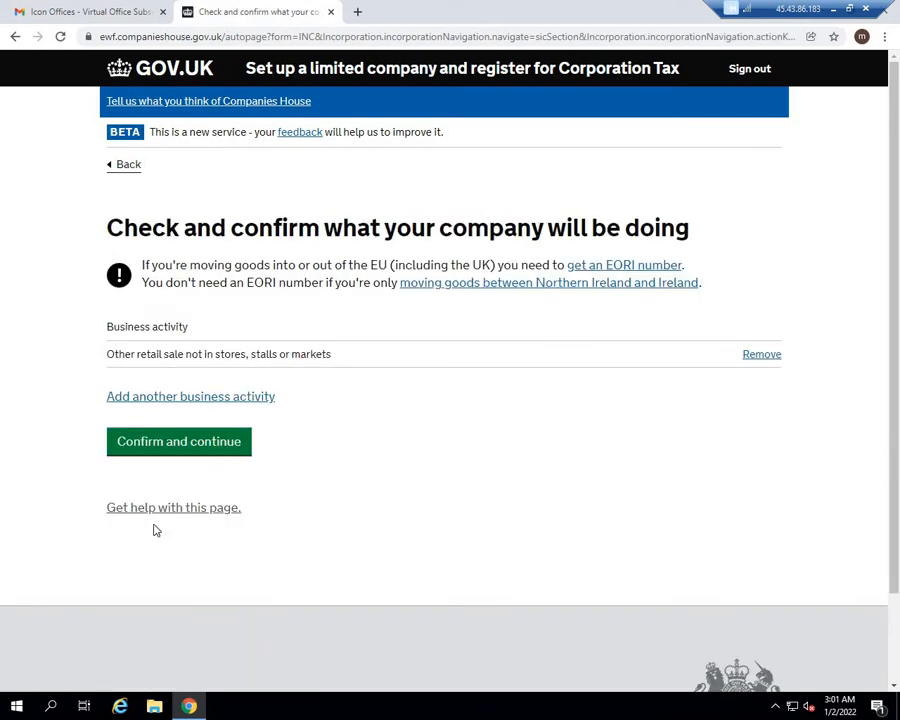
pyautogui.click(157, 446)
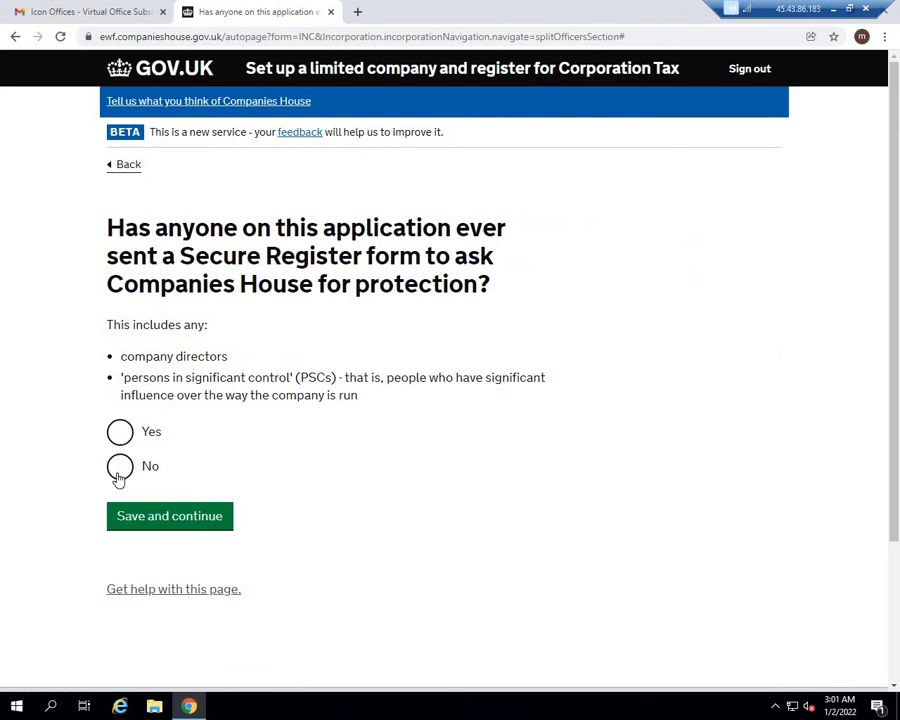
# - Answer No to the Secure Register protection question and enter the director's title Mr, first name and last name
pyautogui.click(119, 475)
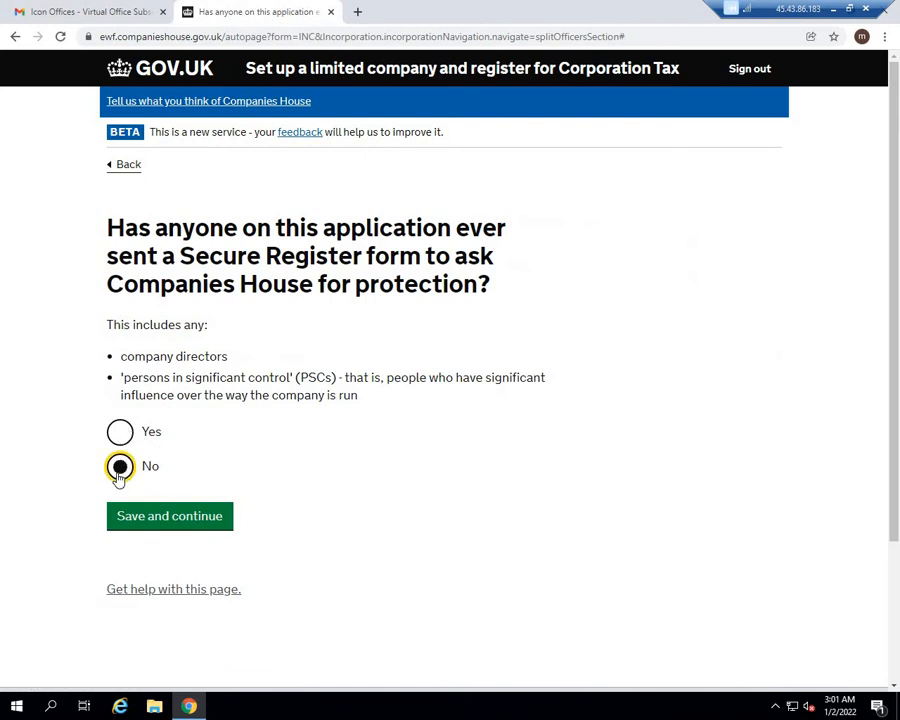
pyautogui.click(160, 520)
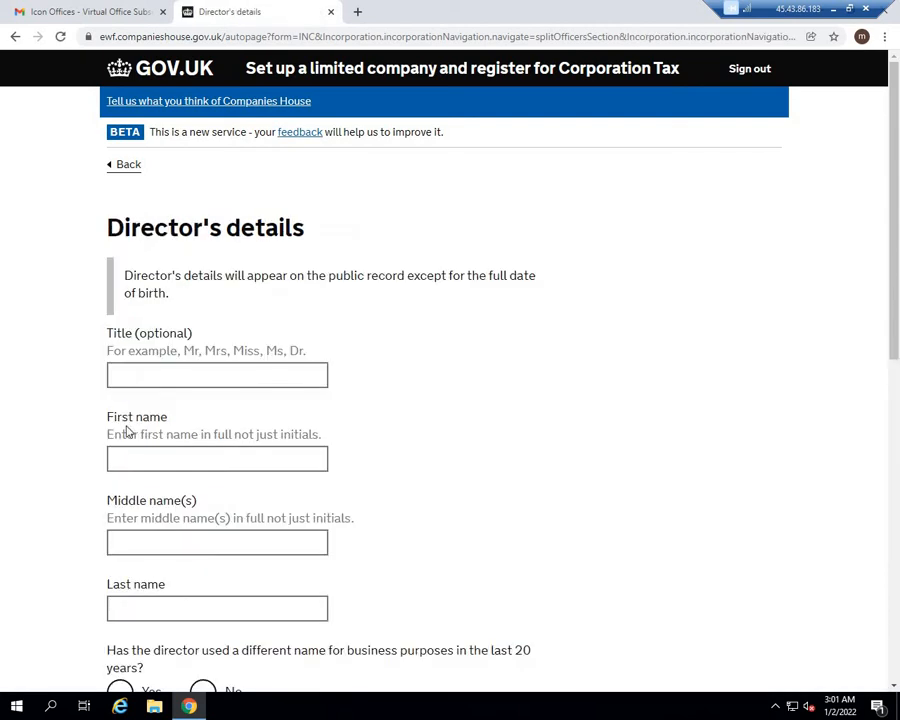
pyautogui.click(128, 377)
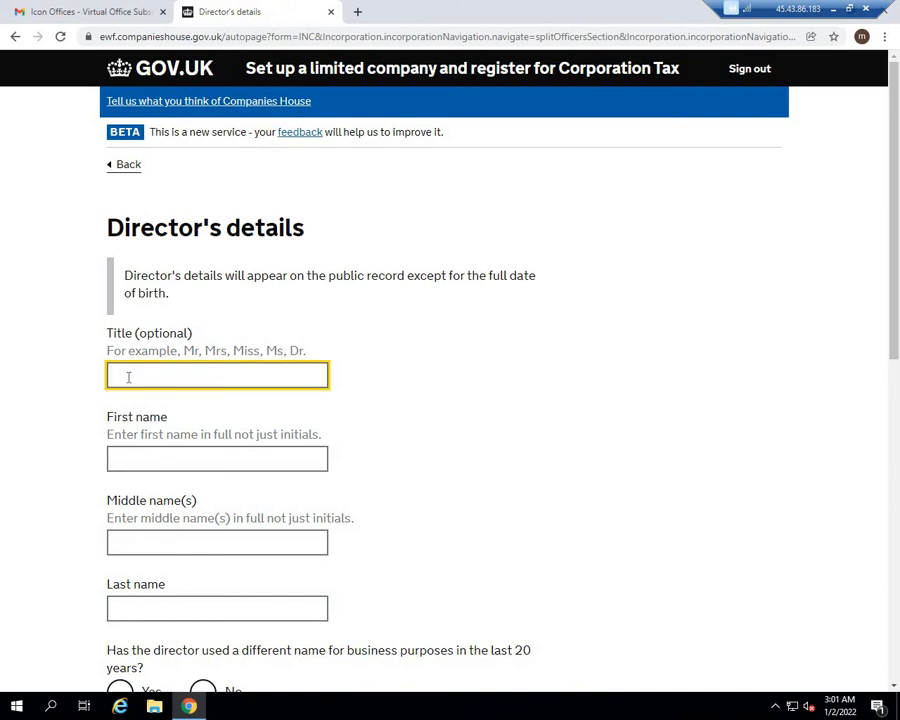
pyautogui.write('Mr')
pyautogui.click(150, 467)
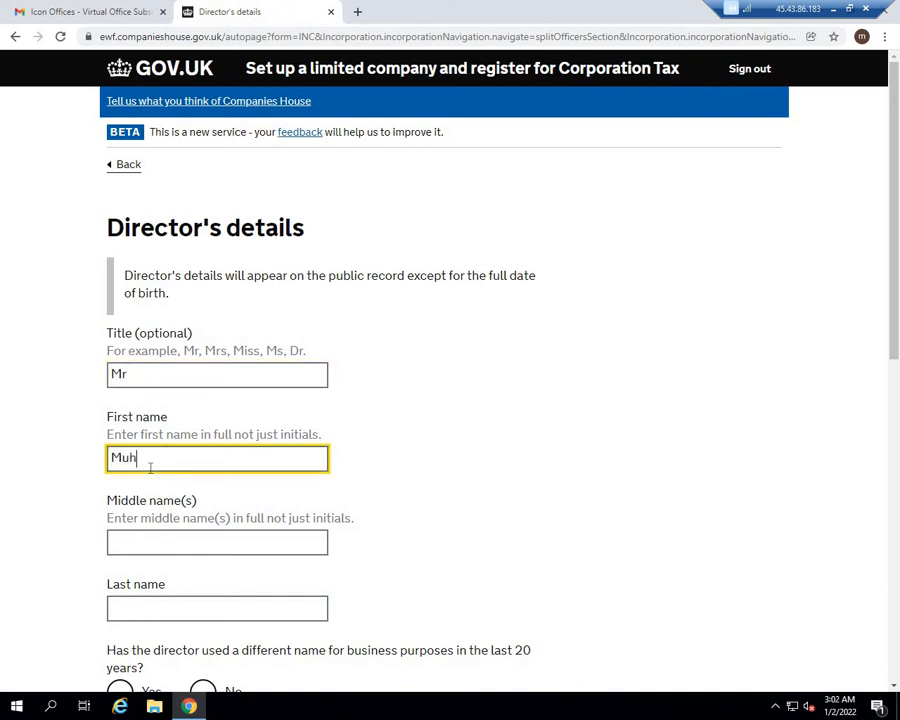
pyautogui.click(137, 613)
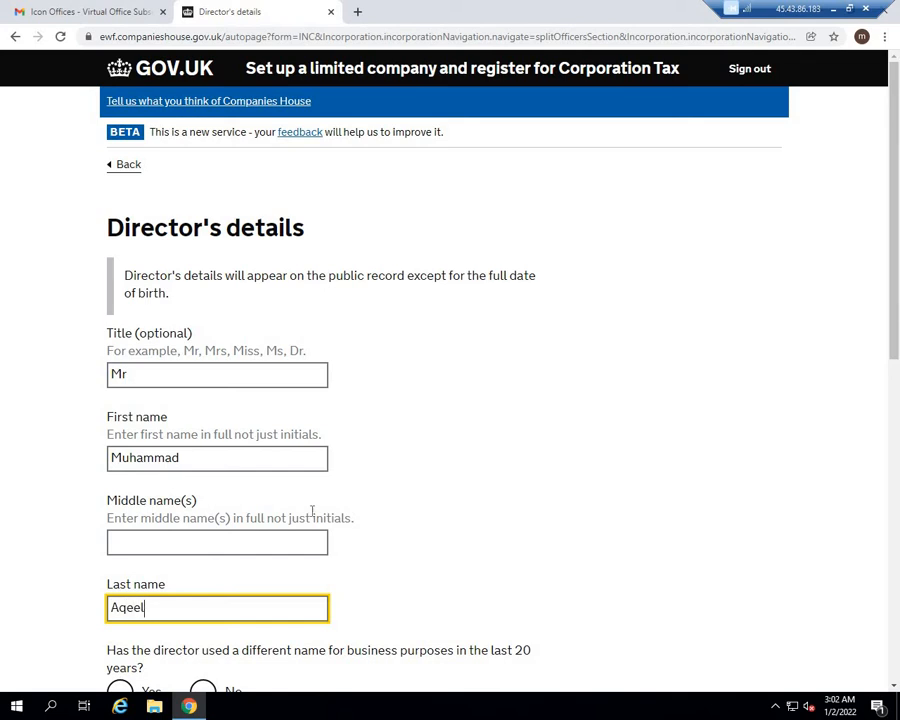
# - Answer No to the director using a different business name in the last 20 years and set the nationality to Pakistani
pyautogui.scroll(-1, 152, 398)
pyautogui.scroll(-3, 152, 398)
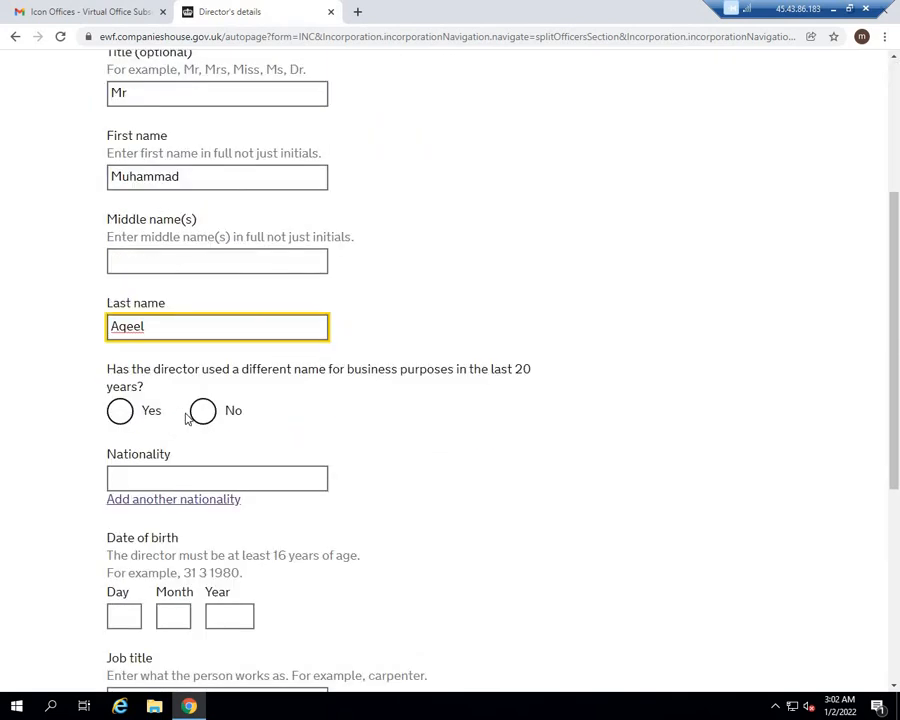
pyautogui.click(202, 411)
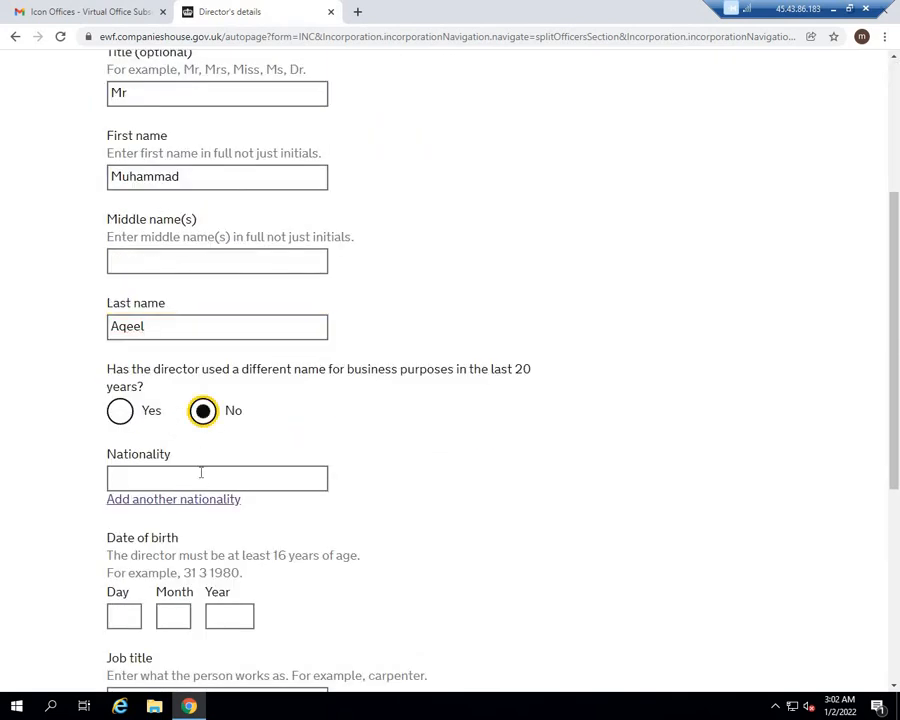
pyautogui.click(201, 476)
pyautogui.write('pak')
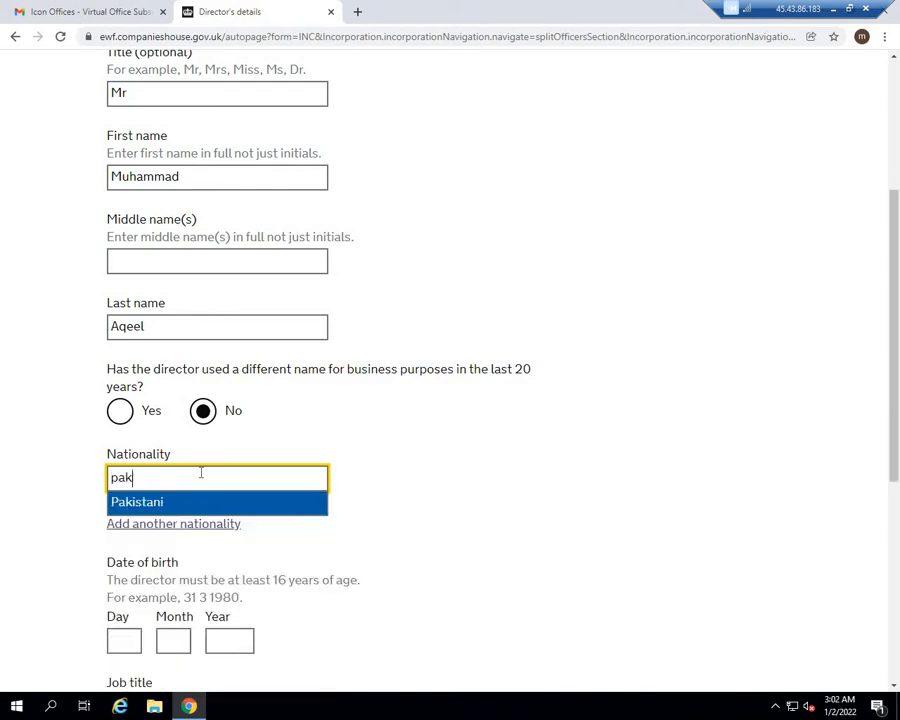
pyautogui.click(137, 506)
# - Look up "dire" for the director's job title and choose Director
pyautogui.scroll(-1, 60, 550)
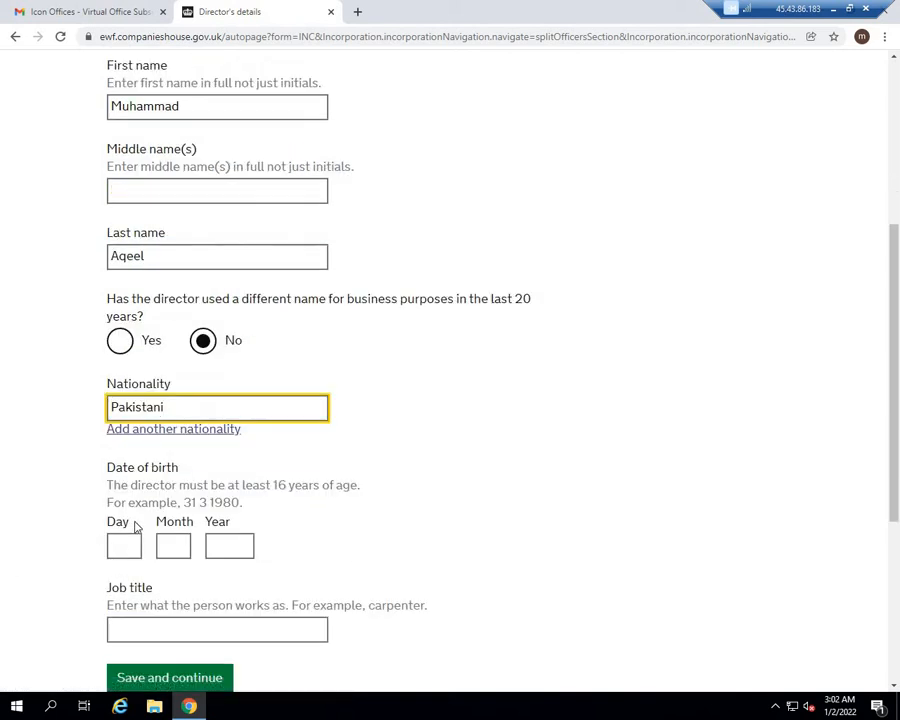
pyautogui.scroll(-2, 137, 527)
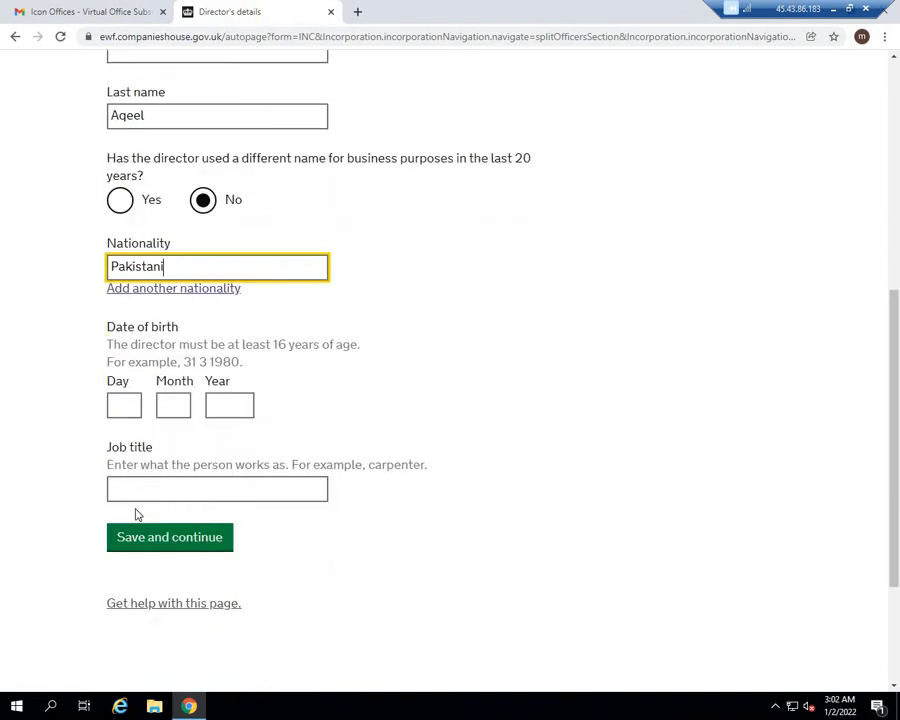
pyautogui.click(137, 488)
pyautogui.write('dire')
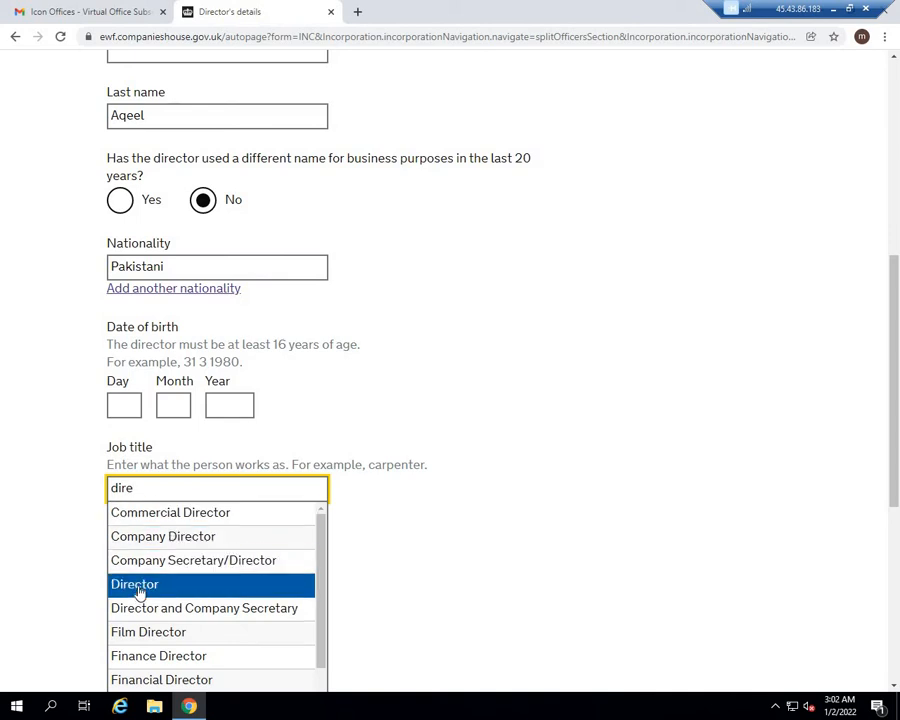
pyautogui.click(139, 585)
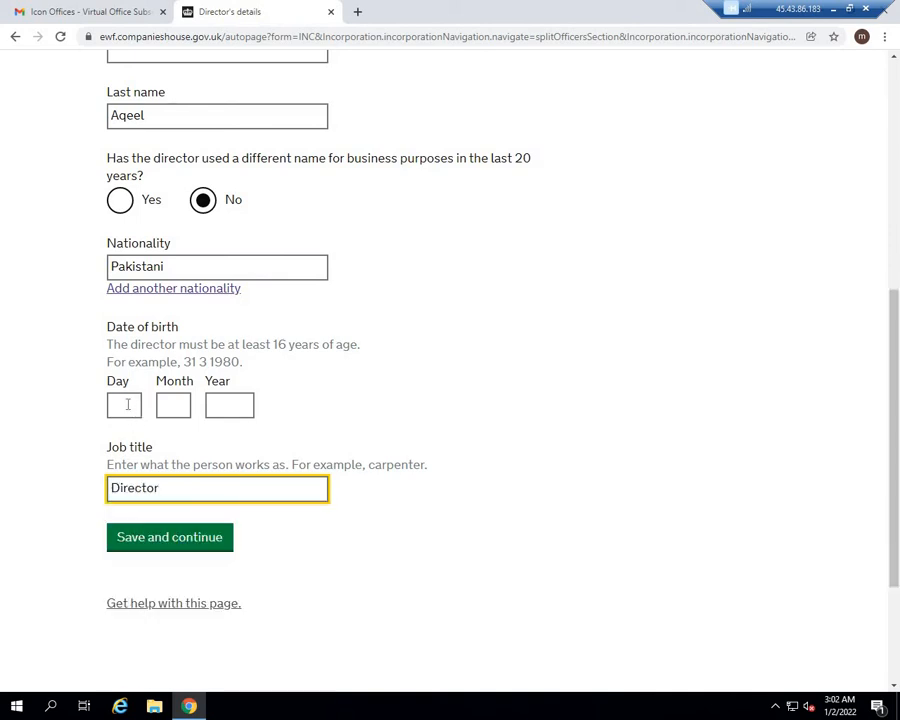
# - Enter the director's date of birth and save the director's details
pyautogui.click(128, 404)
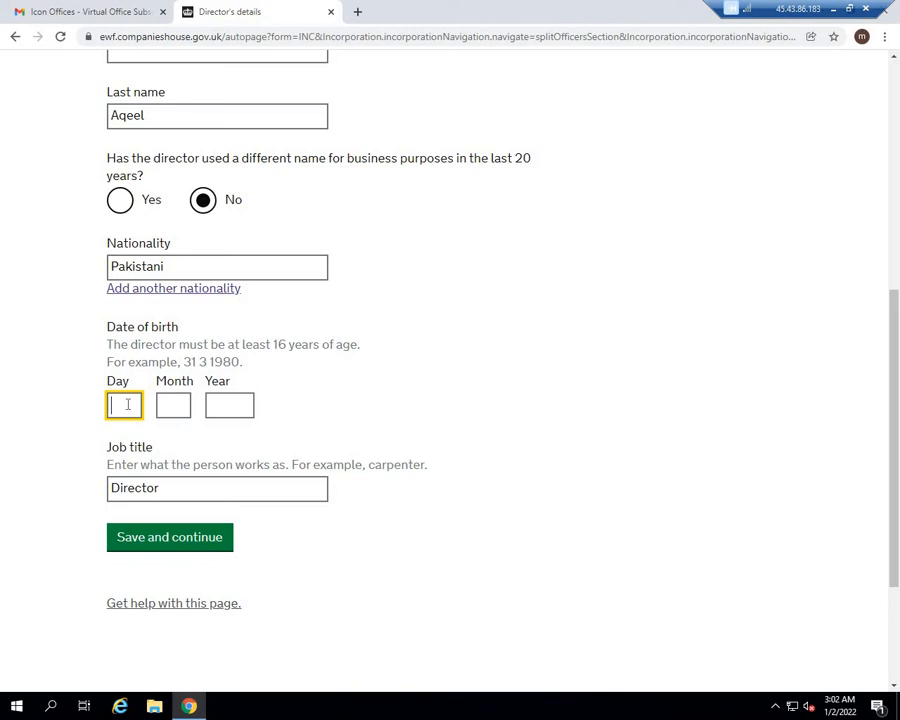
pyautogui.click(175, 399)
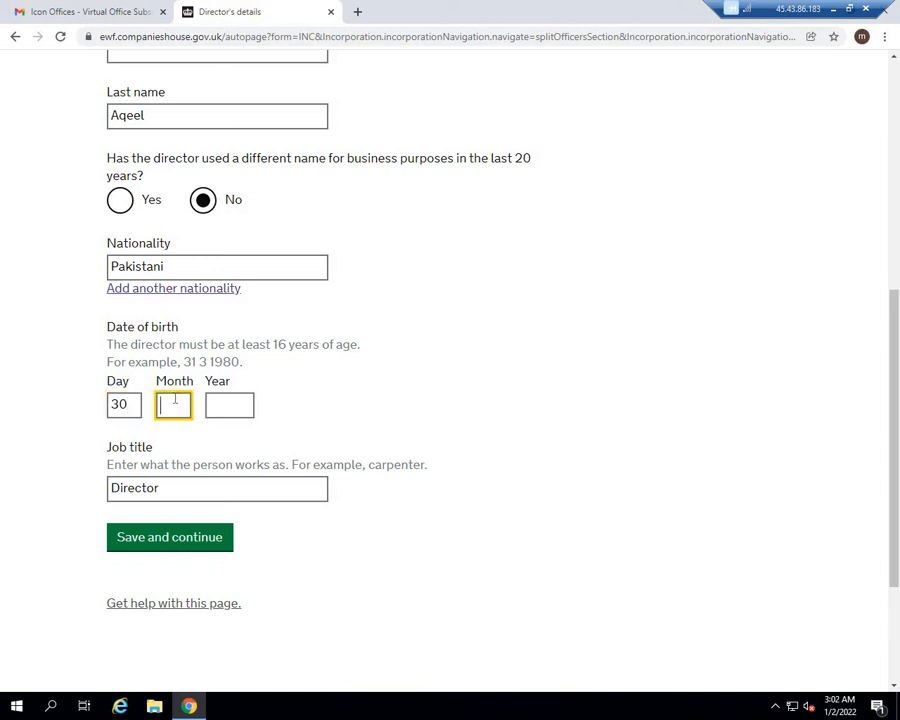
pyautogui.click(236, 402)
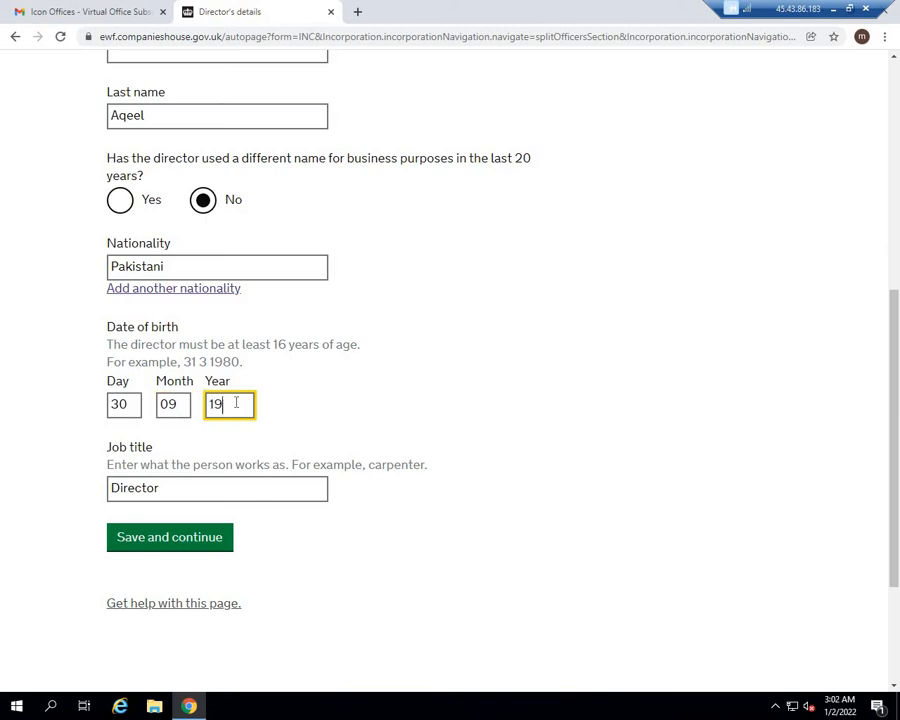
pyautogui.click(179, 542)
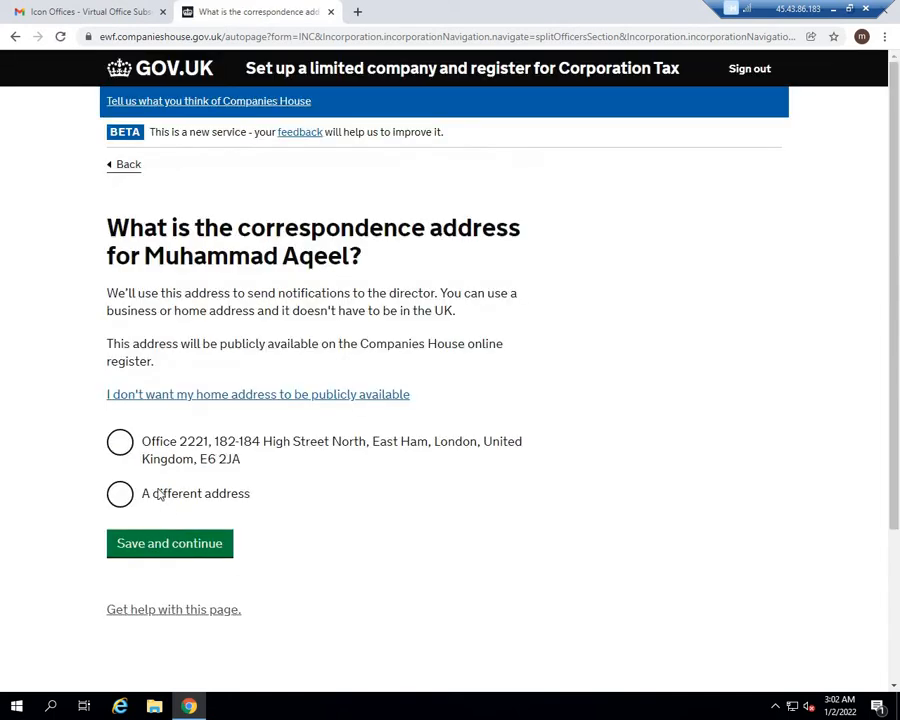
# - Choose a different correspondence address for the director and open manual address entry
pyautogui.click(119, 493)
pyautogui.click(144, 549)
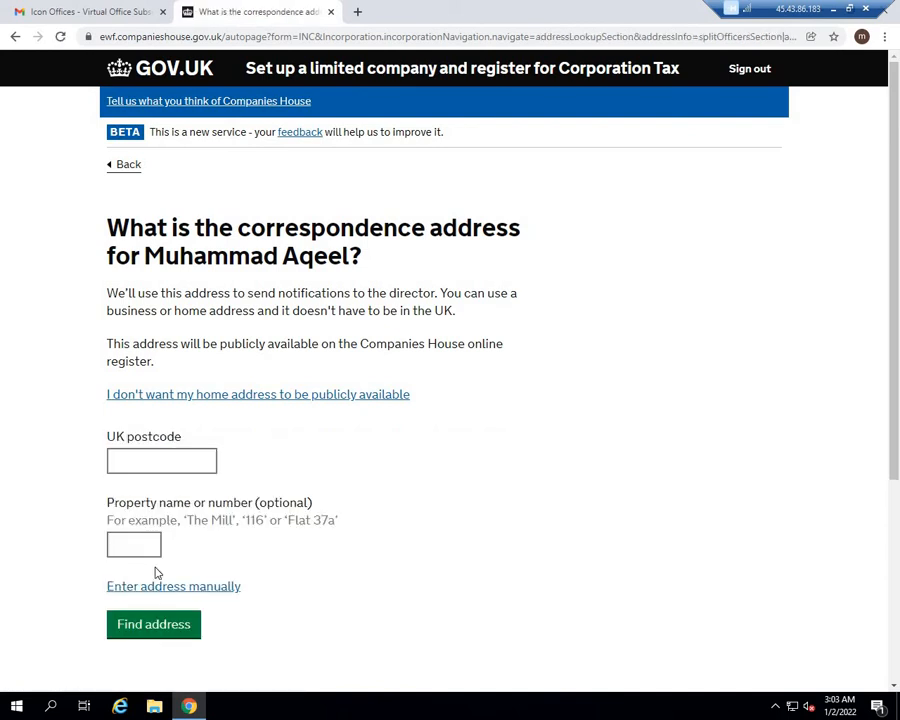
pyautogui.click(163, 590)
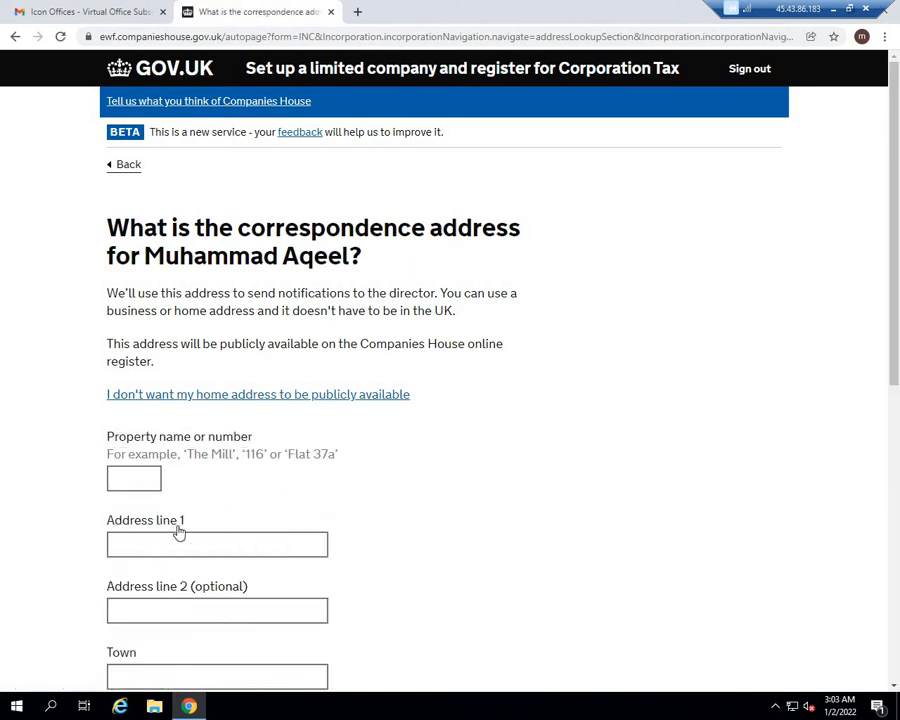
pyautogui.scroll(-1, 178, 526)
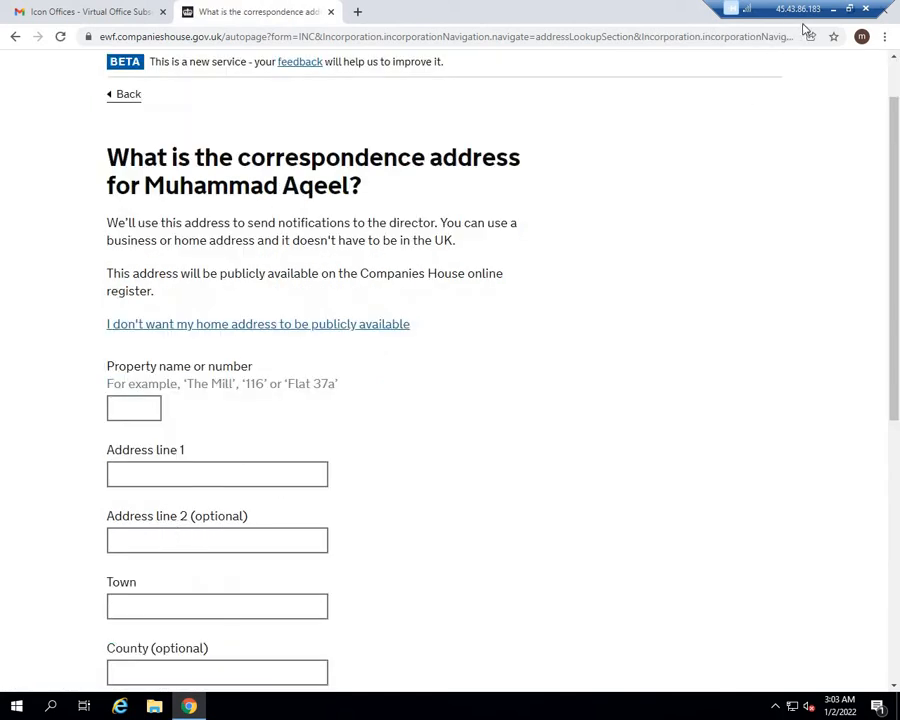
# - Copy the first part of the address in cell C8 of the Google Sheets file into the correspondence address's property name
pyautogui.click(833, 9)
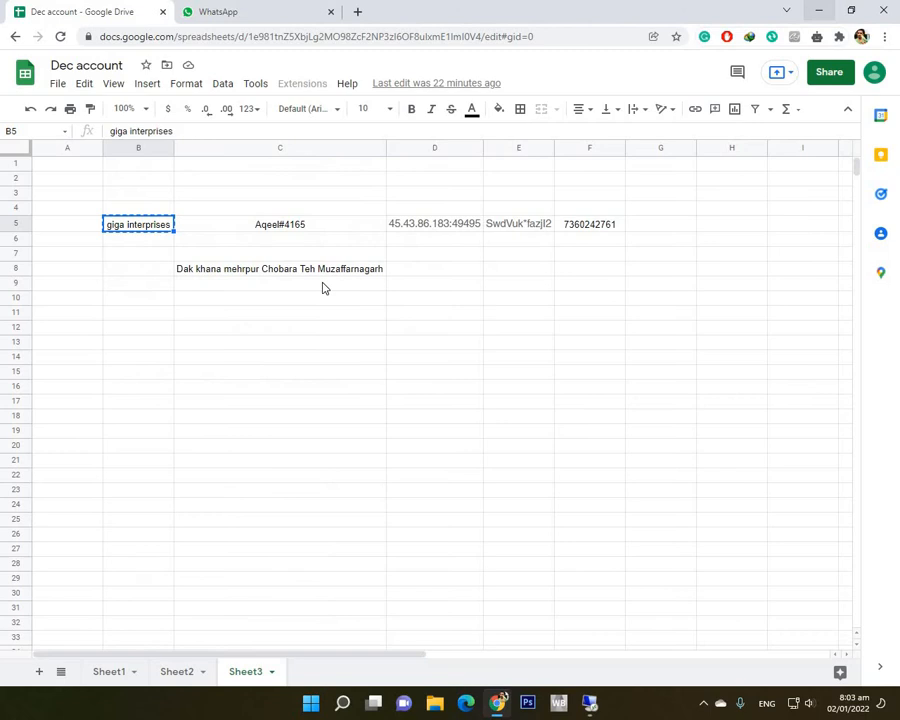
pyautogui.doubleClick(182, 272)
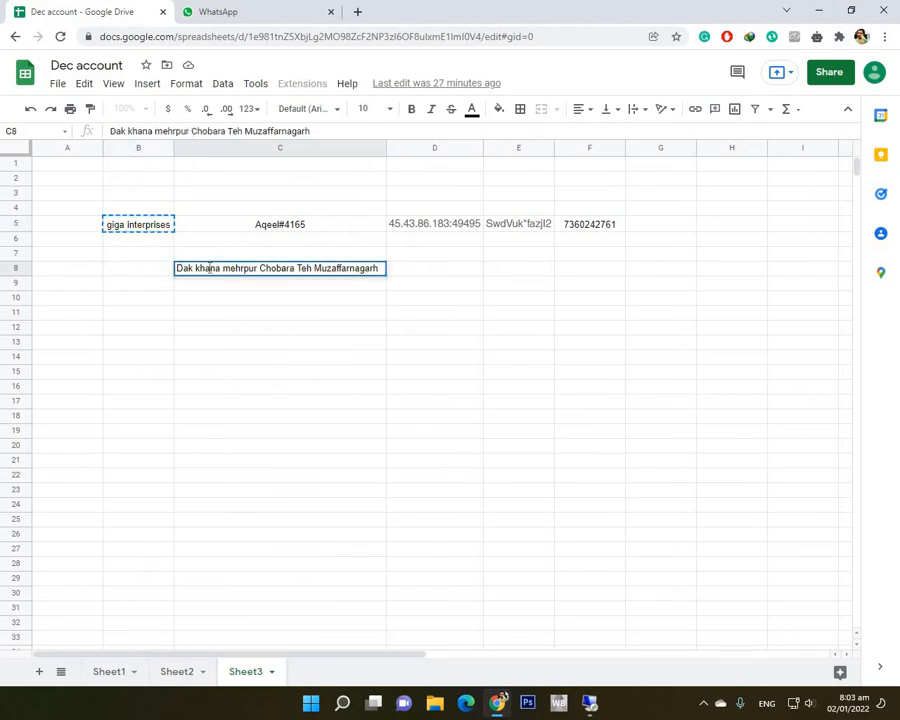
pyautogui.click(178, 269)
pyautogui.moveTo(178, 269); pyautogui.dragTo(221, 268)
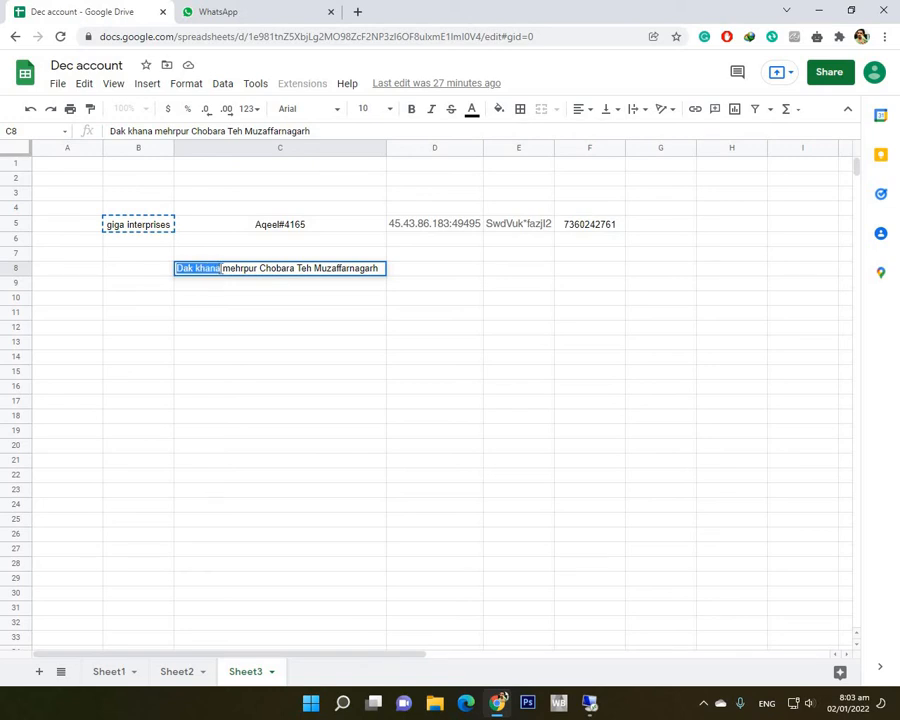
pyautogui.click(588, 704)
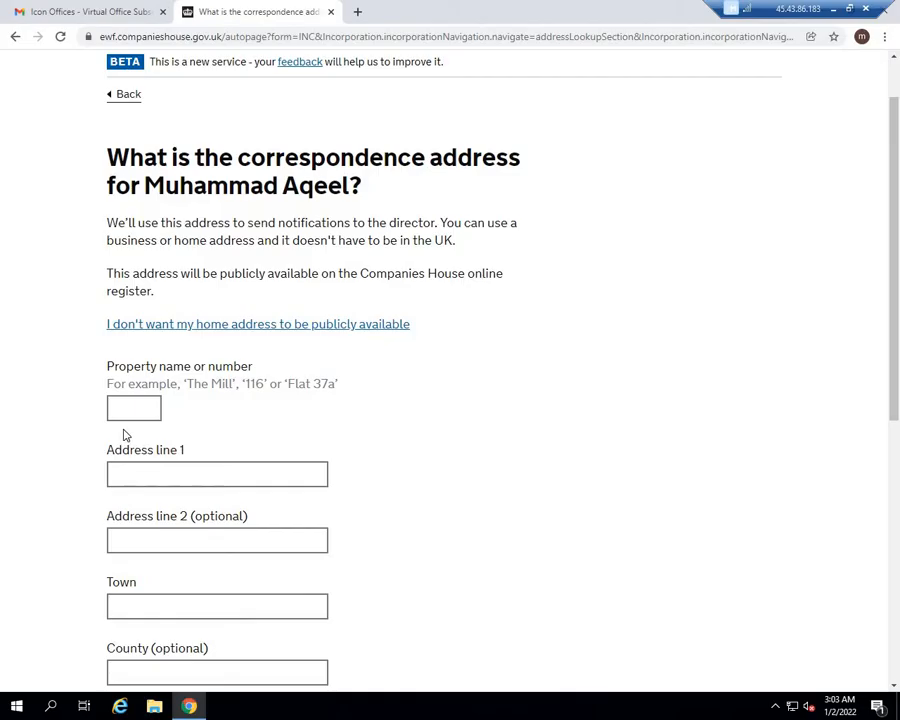
pyautogui.click(117, 408)
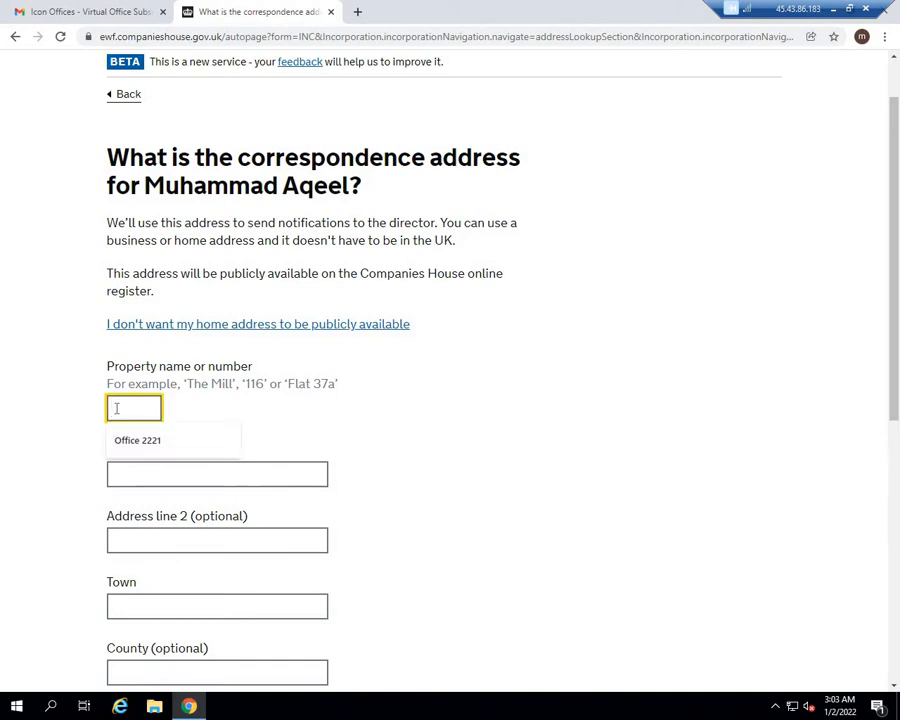
pyautogui.hotkey('ctrl', 'v')
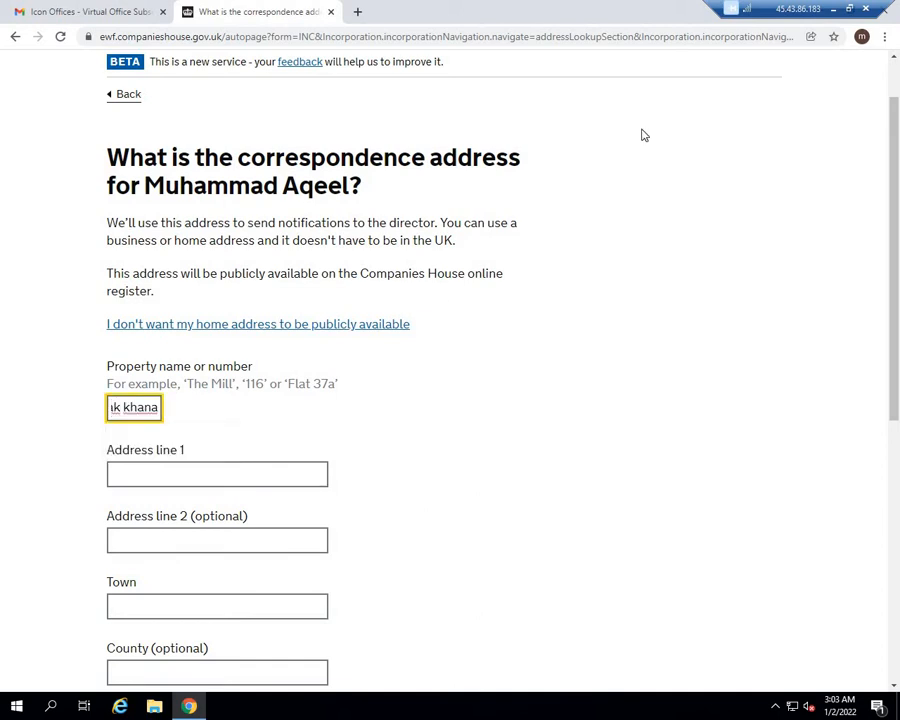
# - Copy the middle part of the address in spreadsheet cell C8 into address line 1 of the correspondence address
pyautogui.click(833, 8)
pyautogui.click(259, 268)
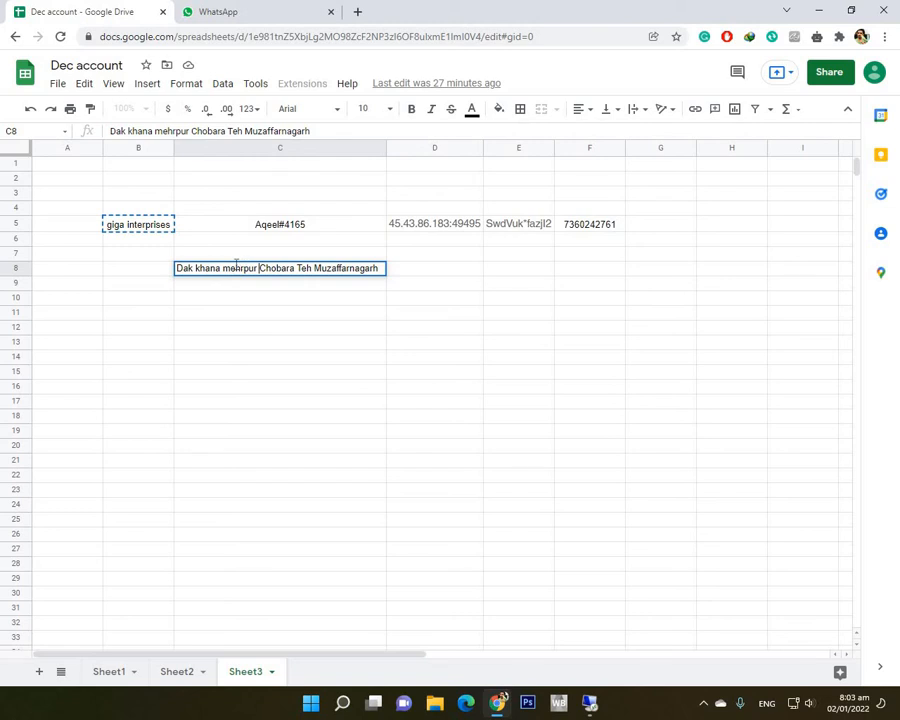
pyautogui.moveTo(222, 268); pyautogui.dragTo(298, 266)
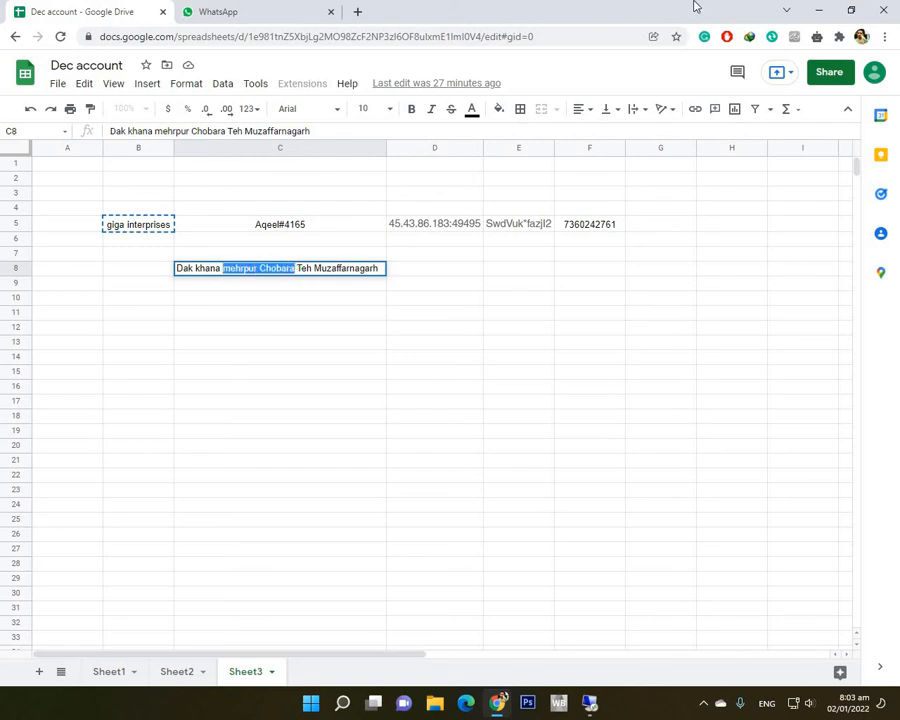
pyautogui.click(818, 10)
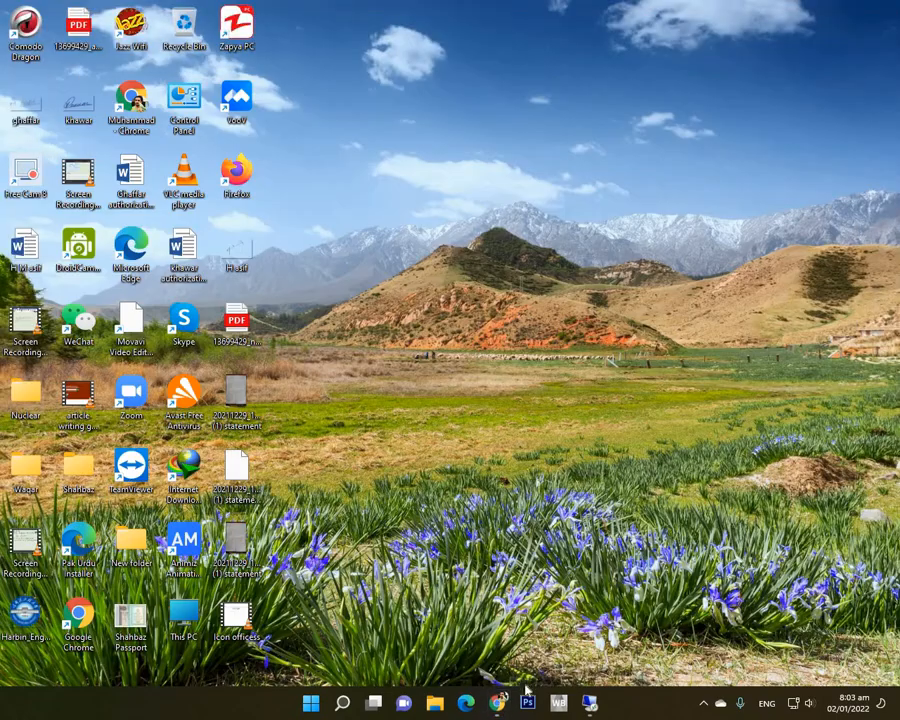
pyautogui.click(590, 703)
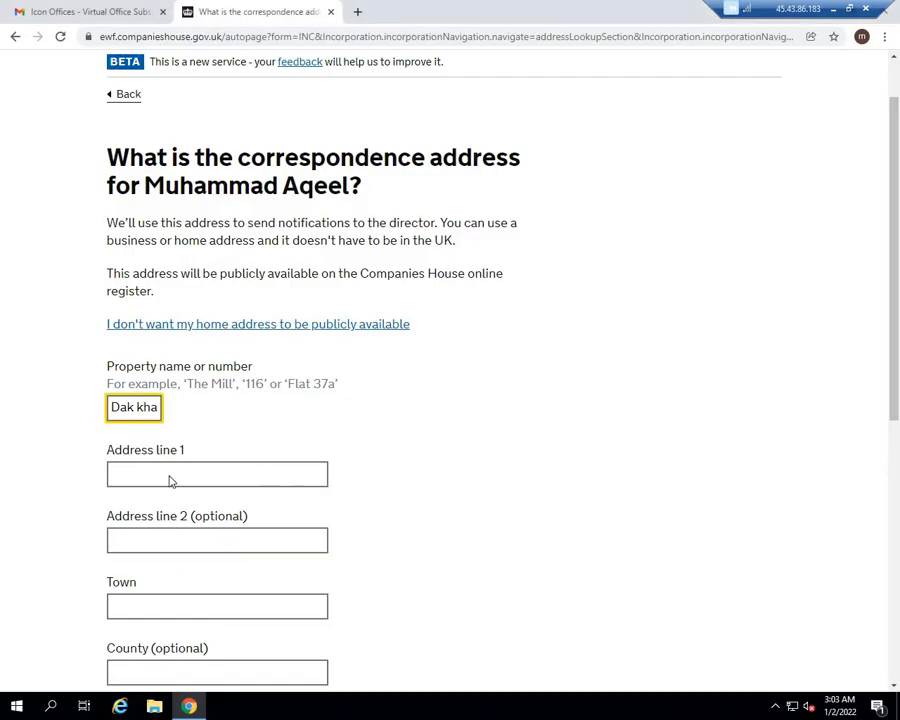
pyautogui.click(171, 470)
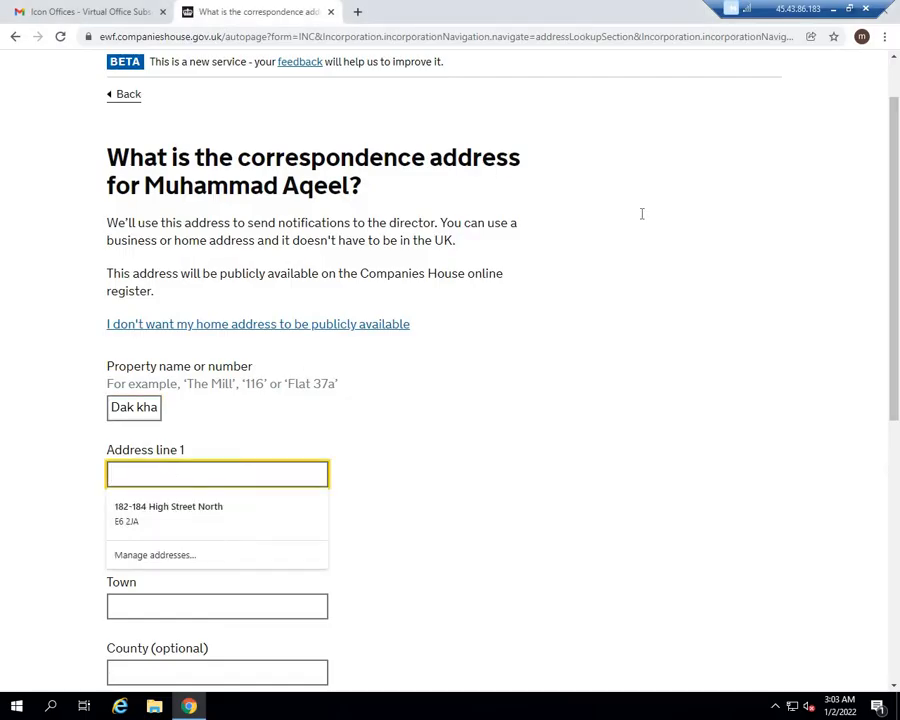
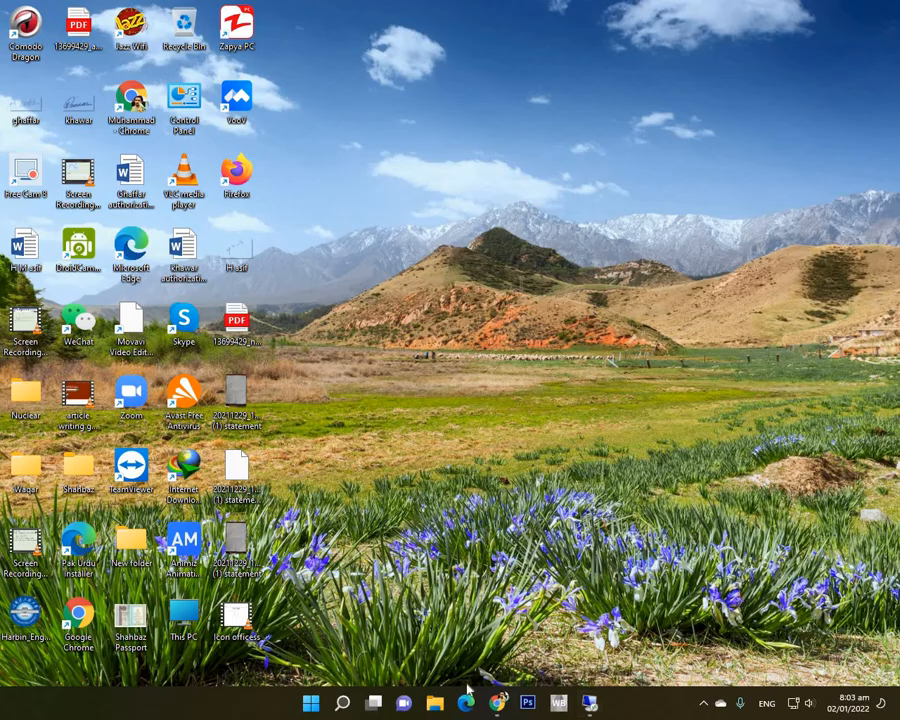
# - Copy the last part of the address in cell C8 of the Google Sheets file into the correspondence address's town
pyautogui.click(497, 703)
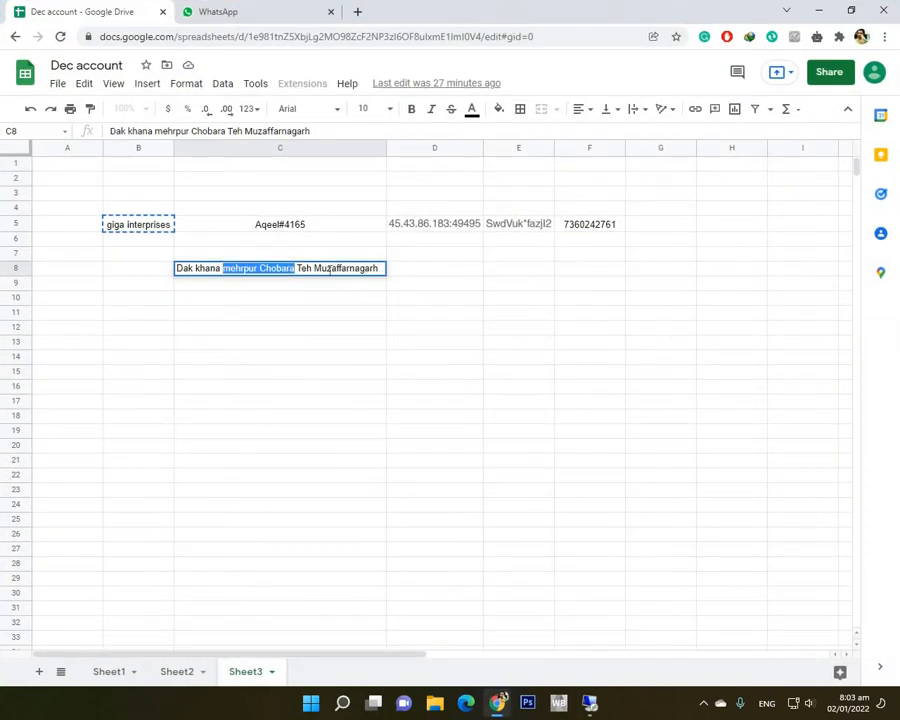
pyautogui.click(330, 269)
pyautogui.moveTo(297, 268); pyautogui.dragTo(381, 268)
pyautogui.hotkey('ctrl', 'c')
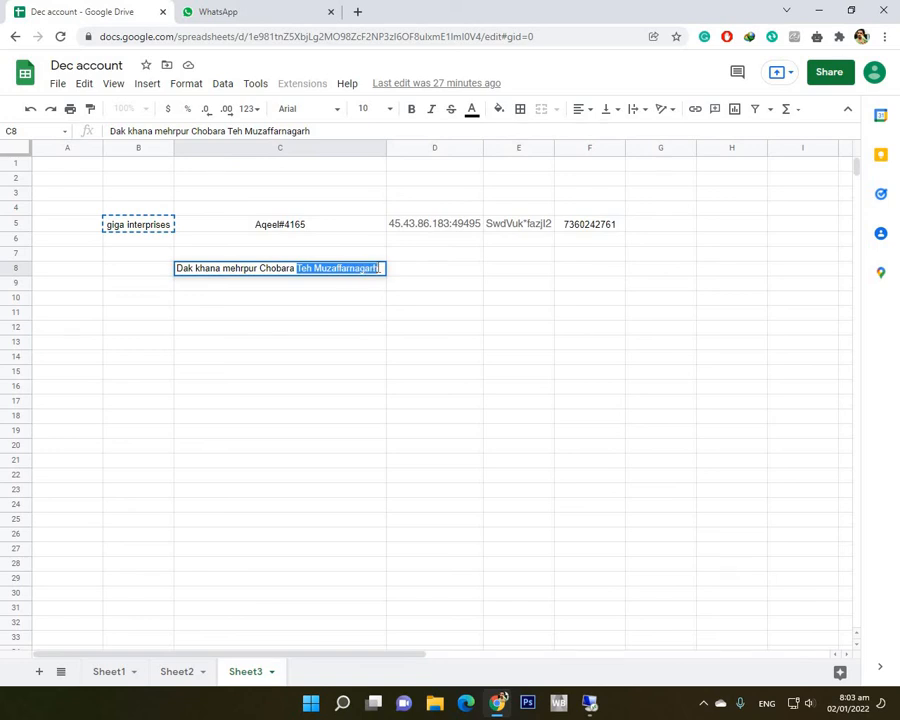
pyautogui.click(589, 703)
pyautogui.scroll(-2, 408, 425)
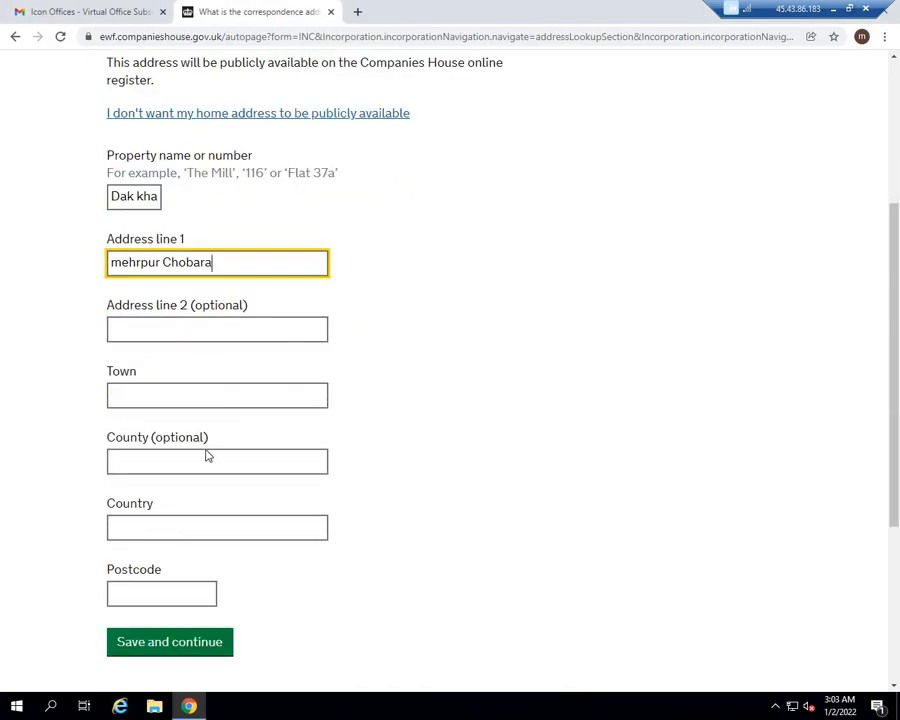
pyautogui.click(177, 389)
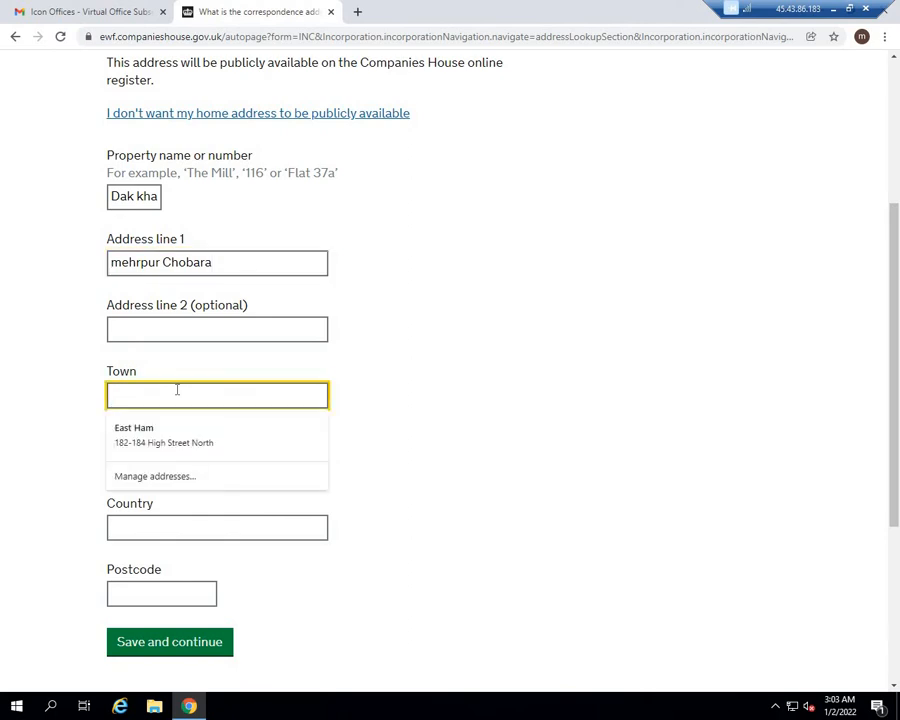
pyautogui.hotkey('ctrl', 'v')
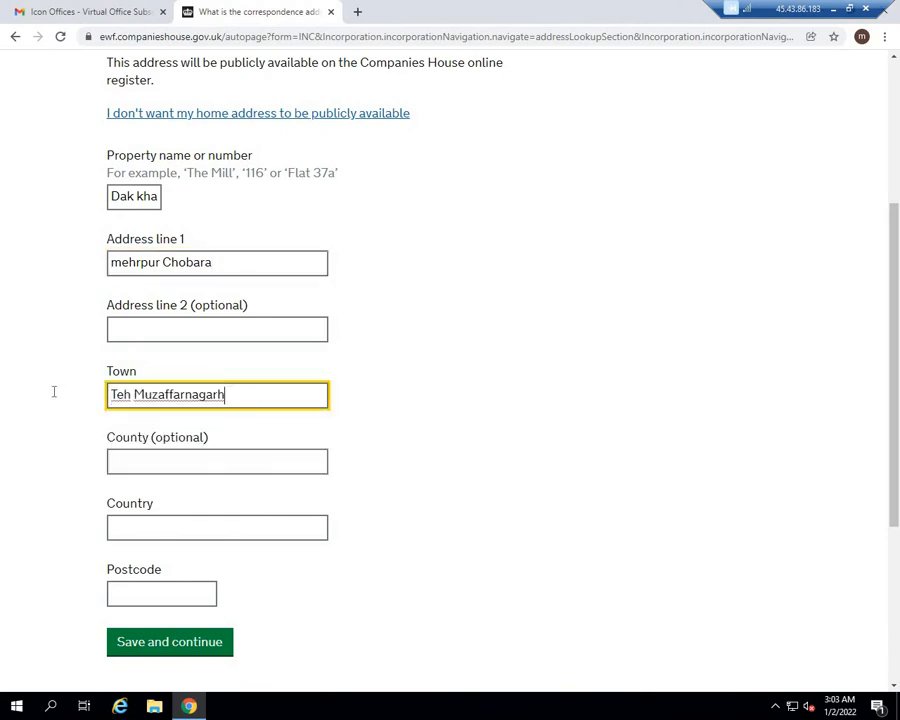
# - Set the correspondence address's country to Pakistan, enter the postcode, and save and confirm the address
pyautogui.click(156, 530)
pyautogui.write('Pakis')
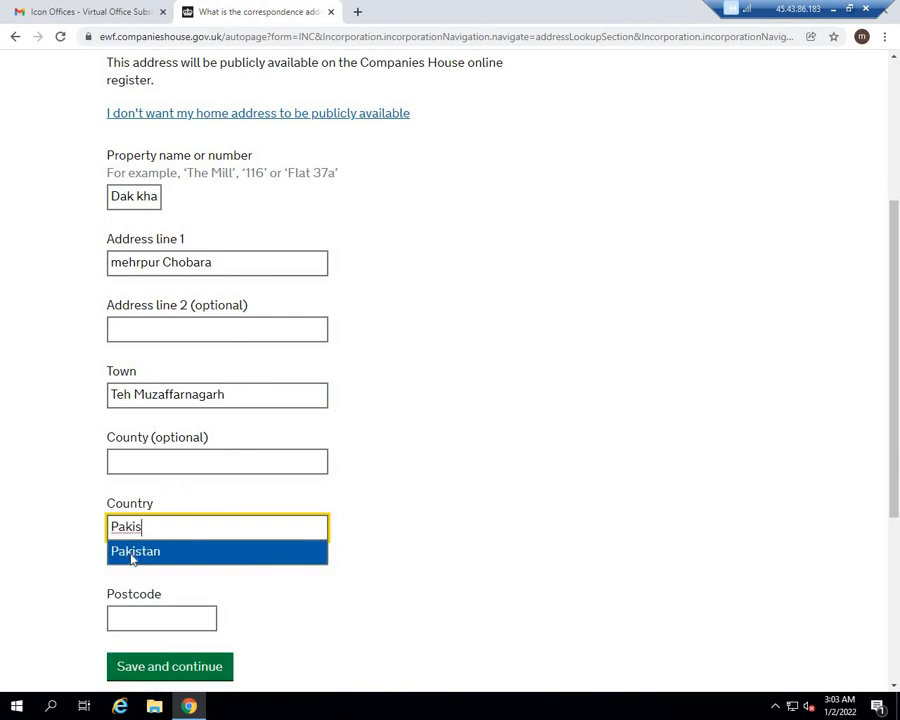
pyautogui.press('Return')
pyautogui.click(142, 595)
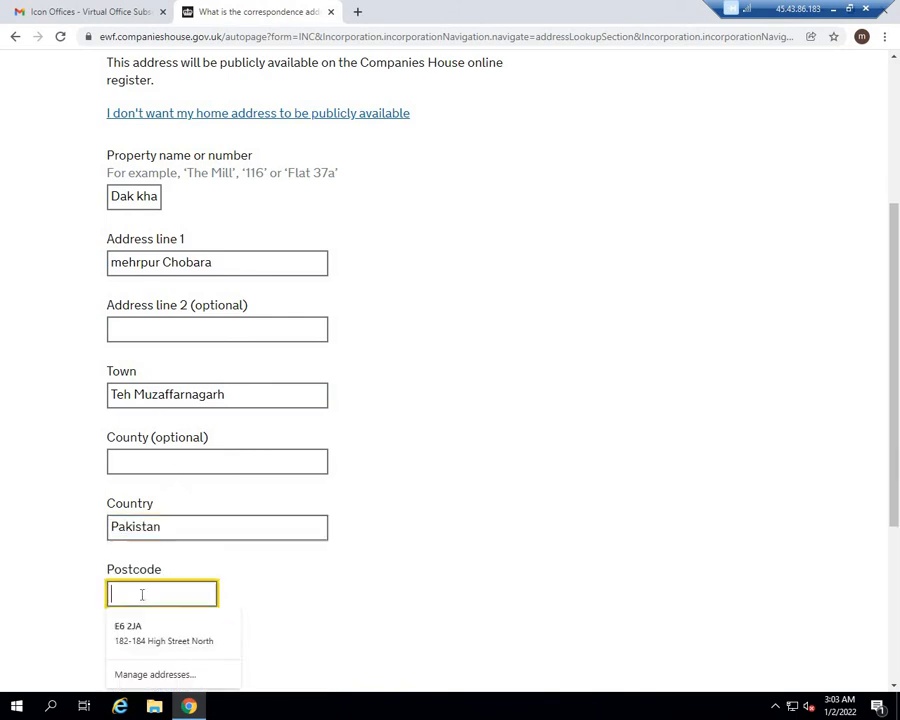
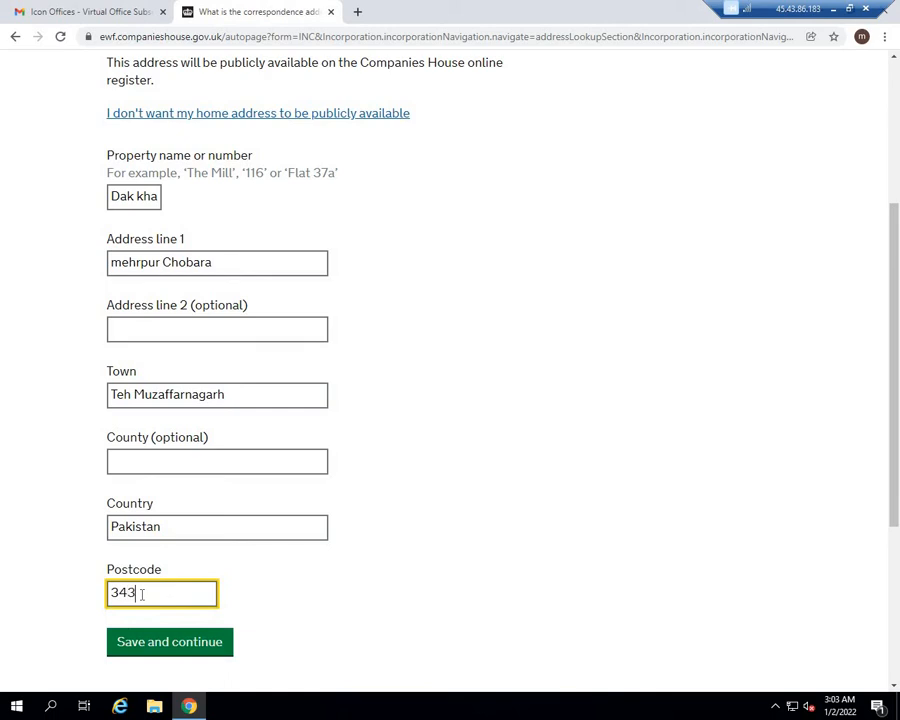
pyautogui.click(150, 644)
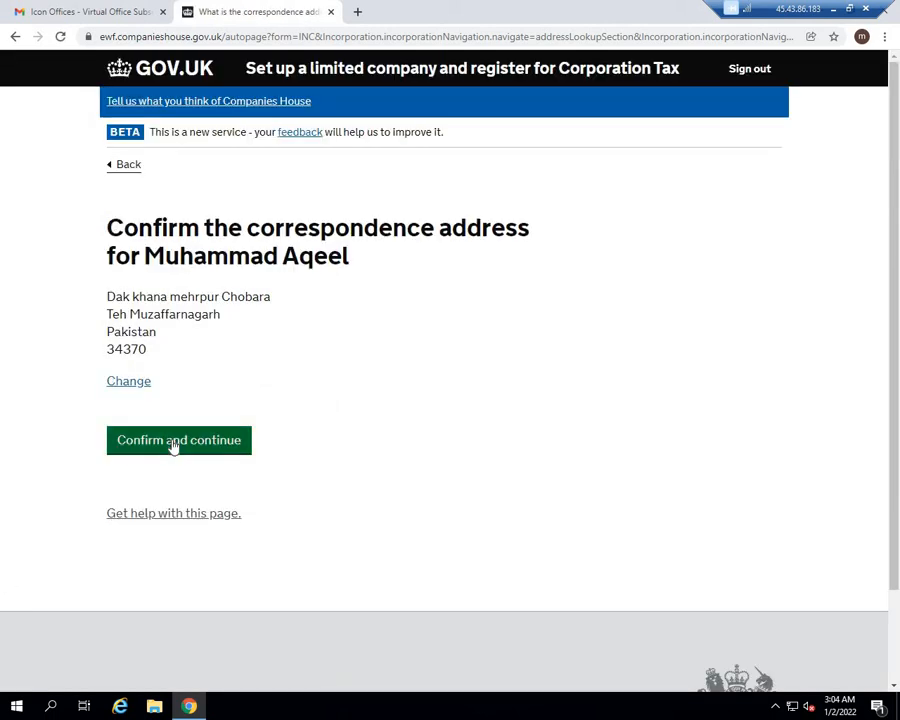
pyautogui.click(175, 443)
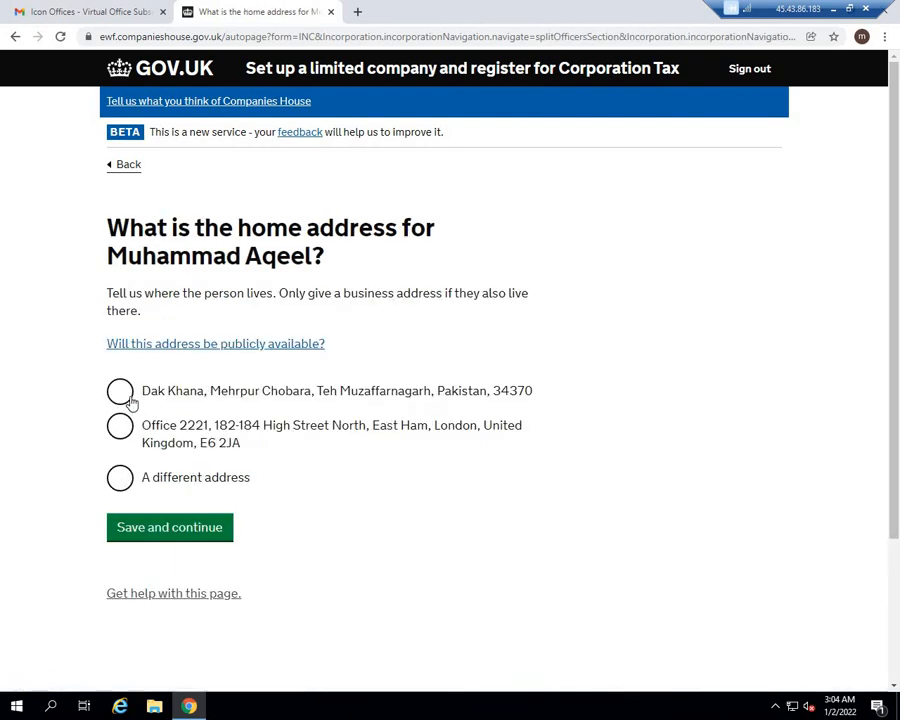
# - Use the correspondence address as the director's home address and opt in to filing reminders at the already listed email address
pyautogui.click(124, 395)
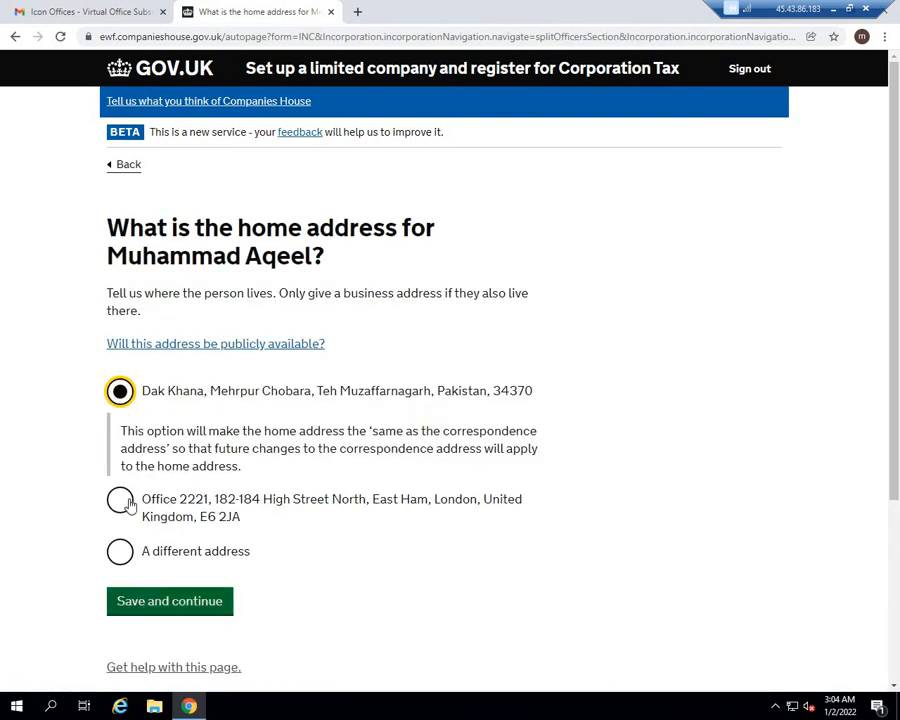
pyautogui.click(167, 607)
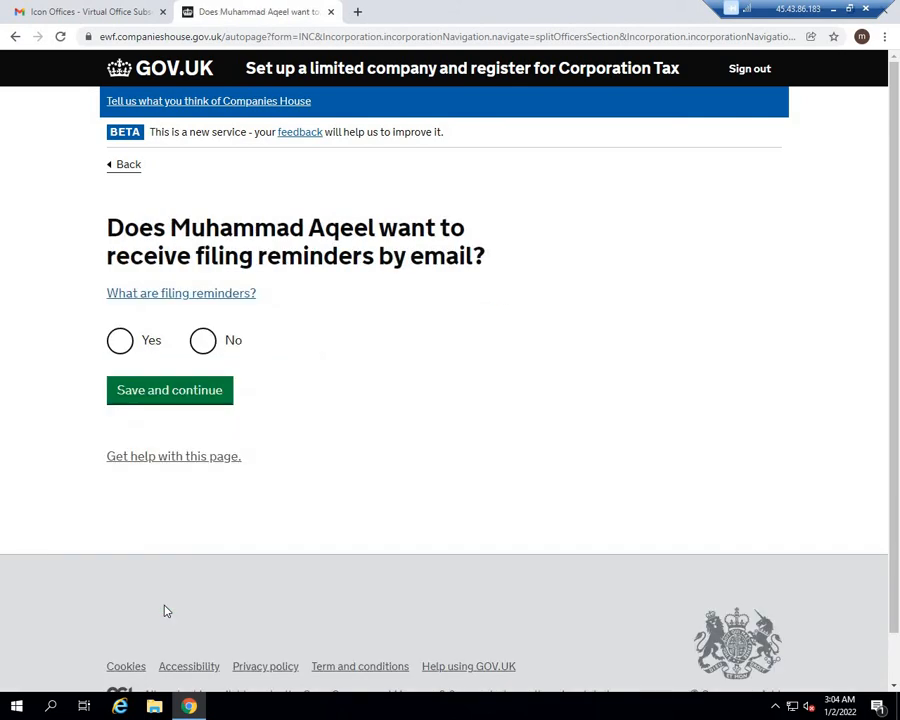
pyautogui.click(120, 341)
pyautogui.click(135, 396)
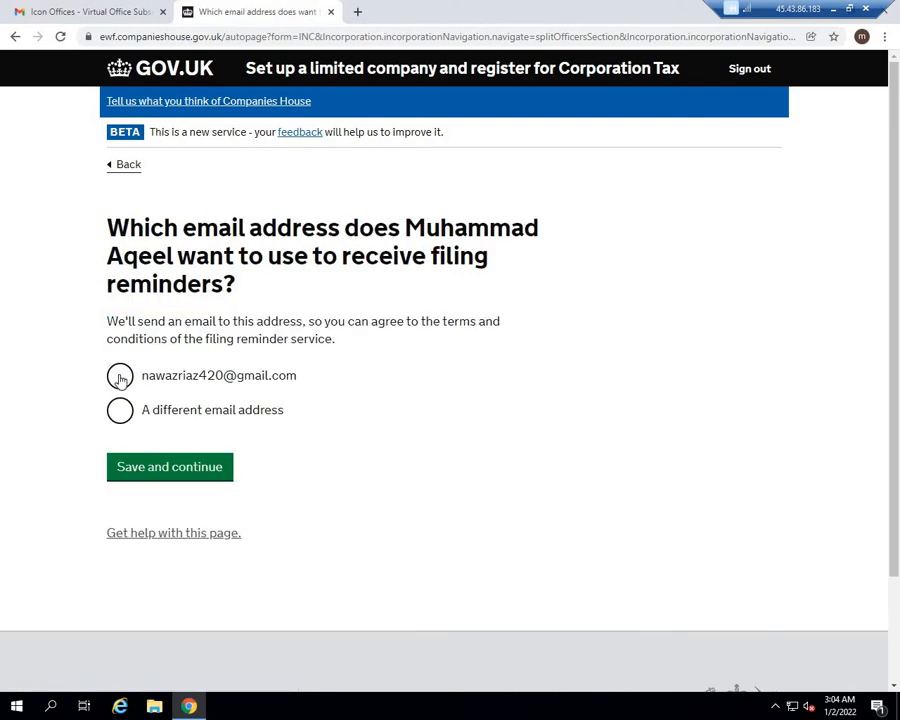
pyautogui.click(120, 377)
pyautogui.click(149, 463)
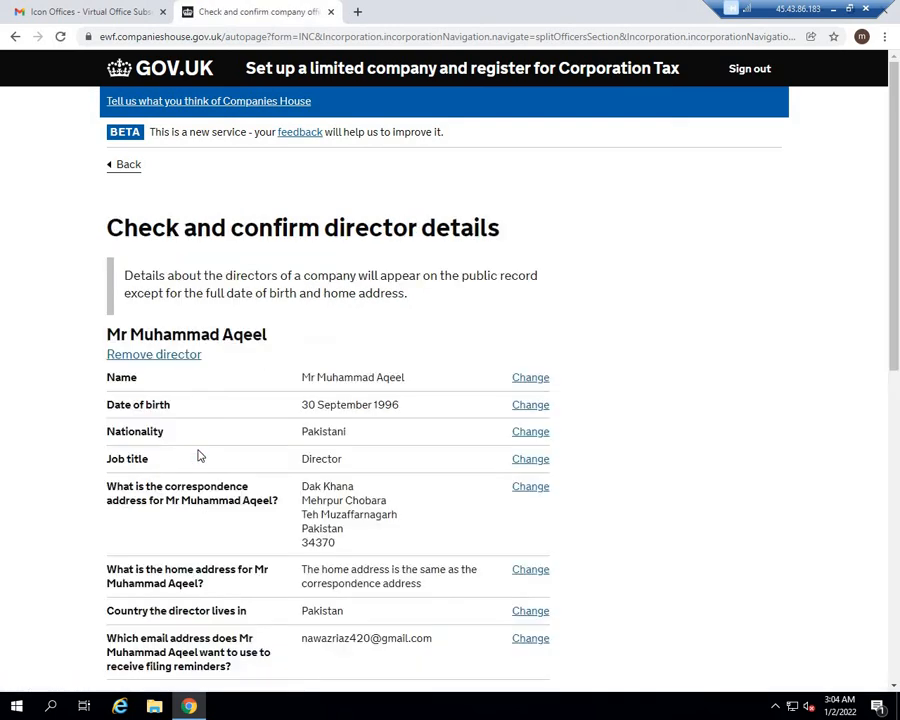
# - Confirm where the director lives and that they agree to become a director, and save the director details
pyautogui.scroll(-3, 200, 455)
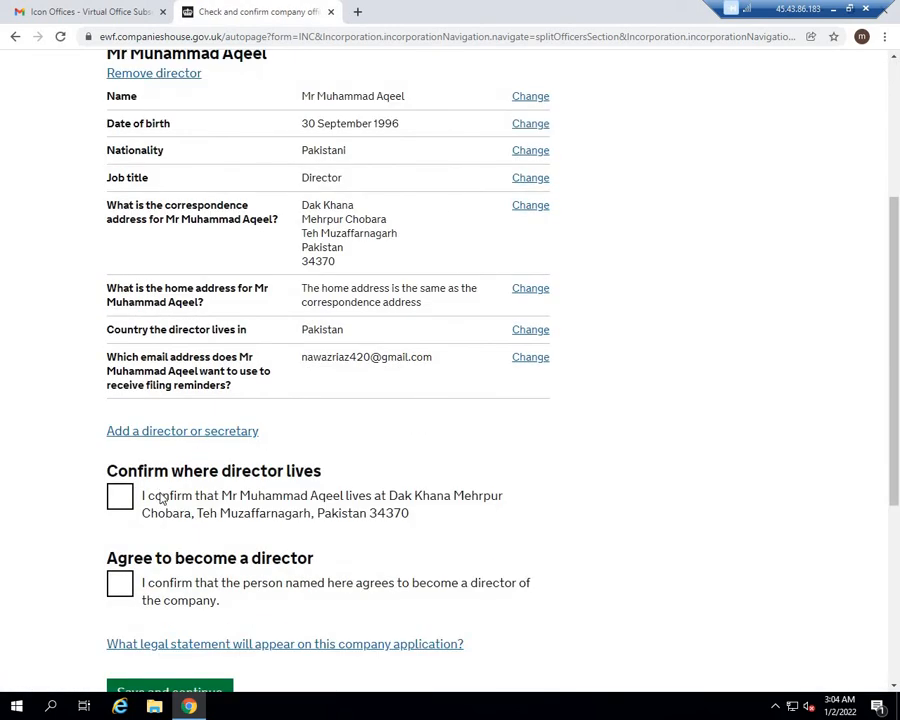
pyautogui.click(120, 497)
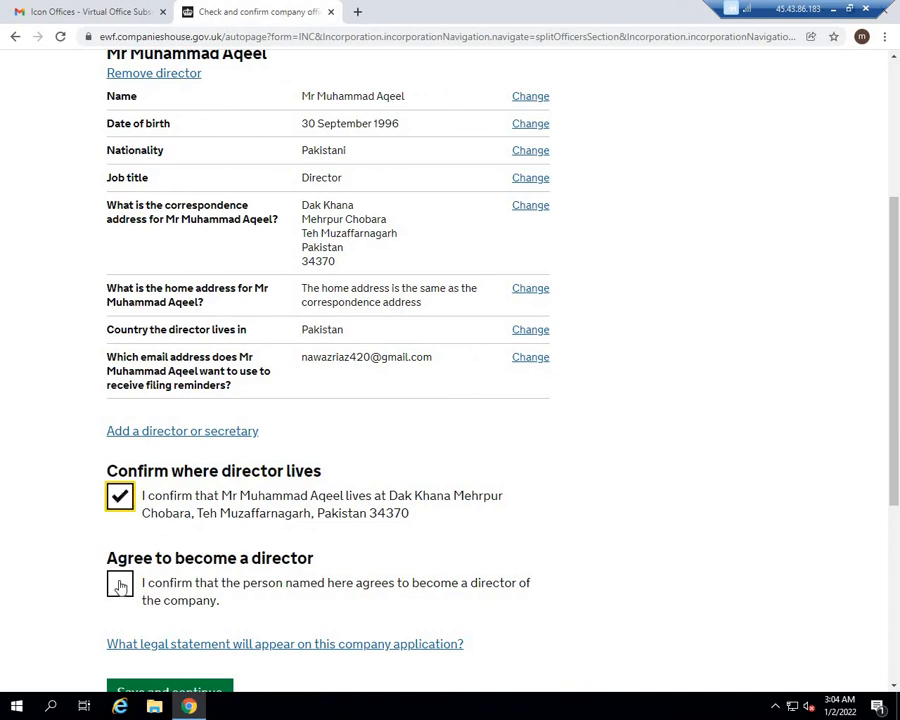
pyautogui.click(120, 583)
pyautogui.click(153, 690)
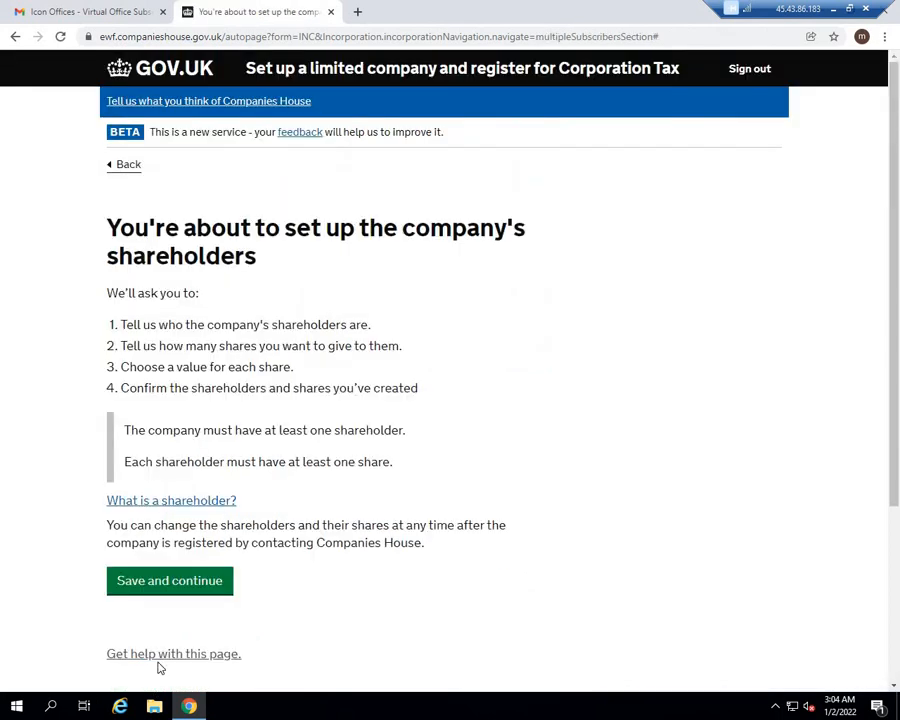
# - Make the director a shareholder, decline adding another shareholder, and confirm the shareholder details
pyautogui.click(155, 596)
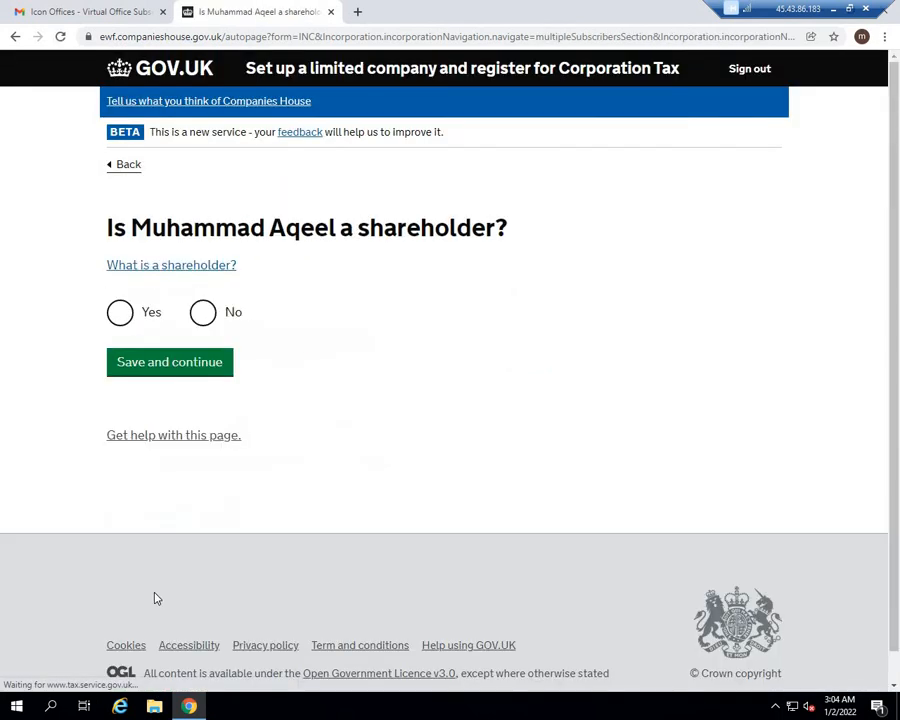
pyautogui.click(119, 312)
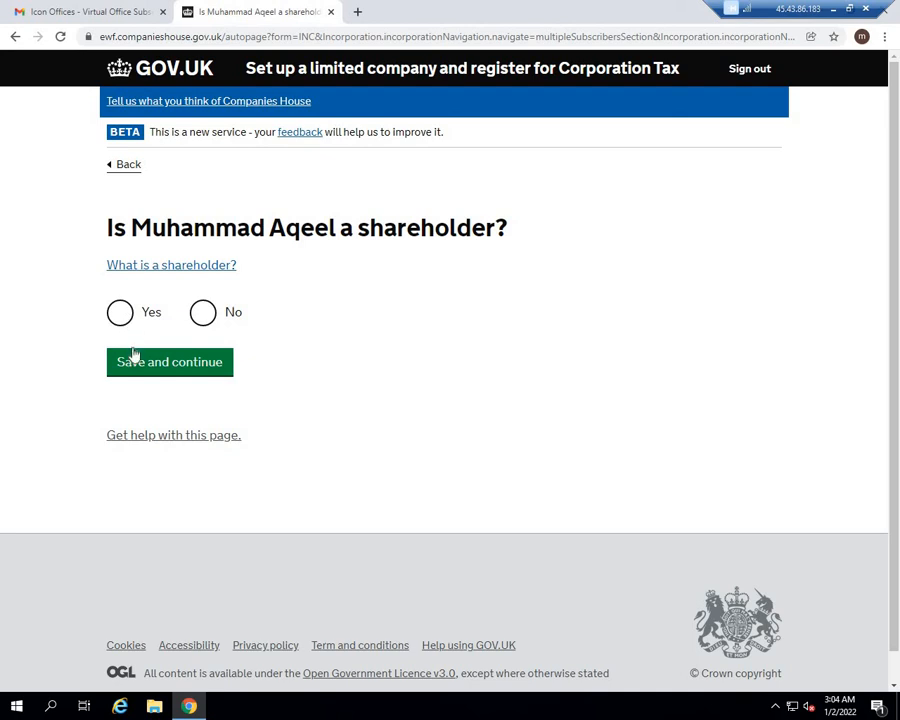
pyautogui.click(136, 365)
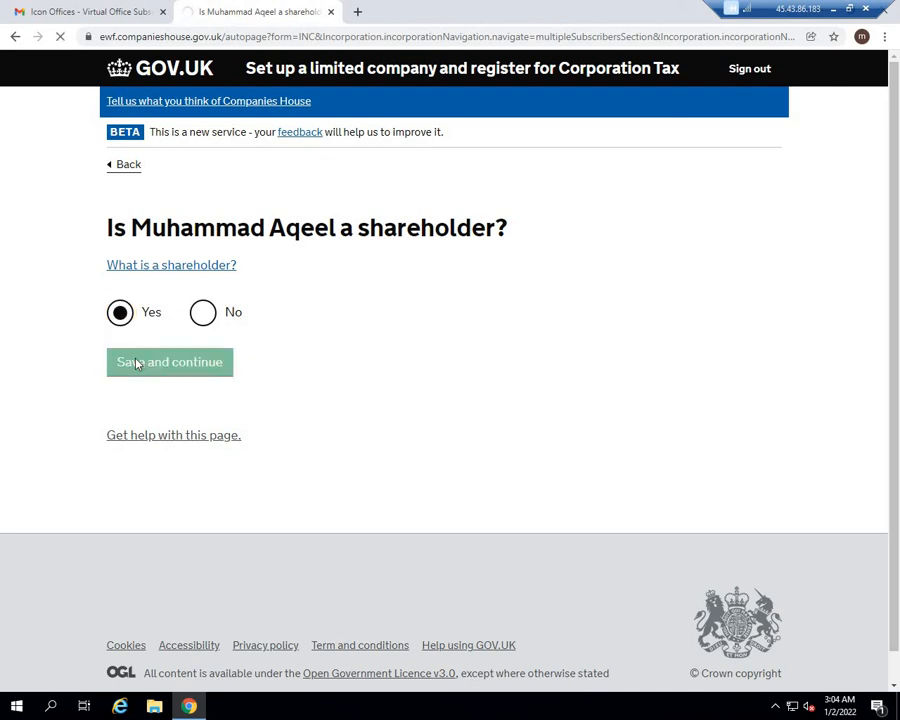
pyautogui.click(203, 298)
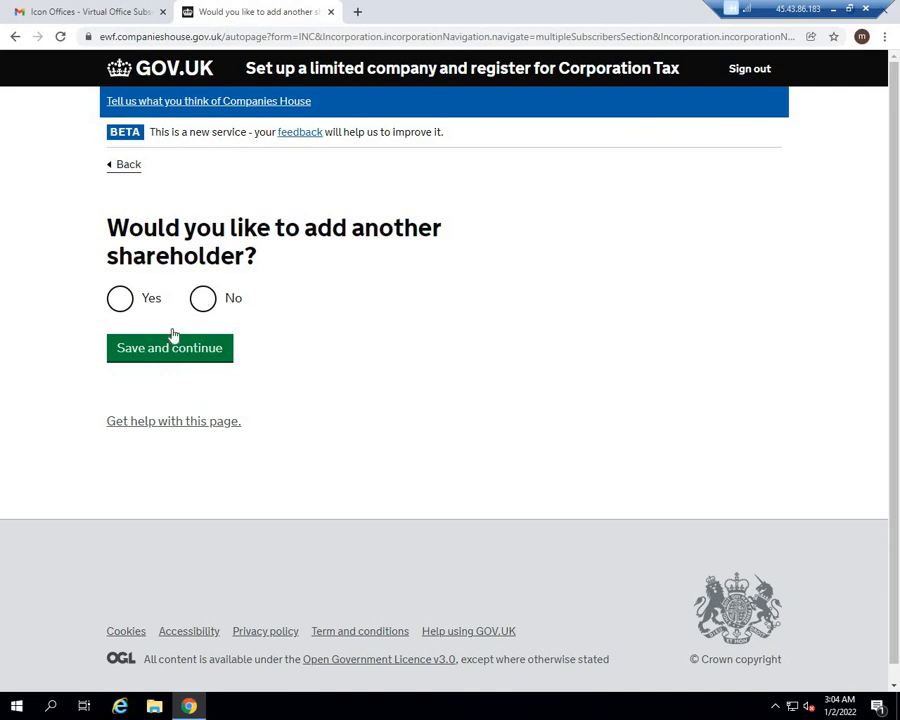
pyautogui.click(151, 354)
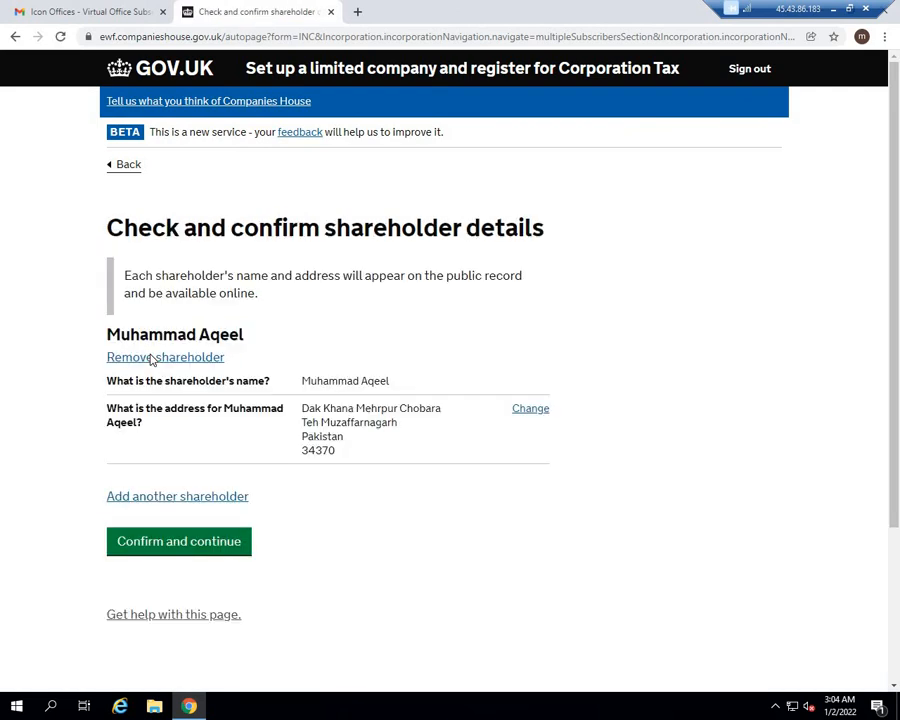
pyautogui.click(183, 545)
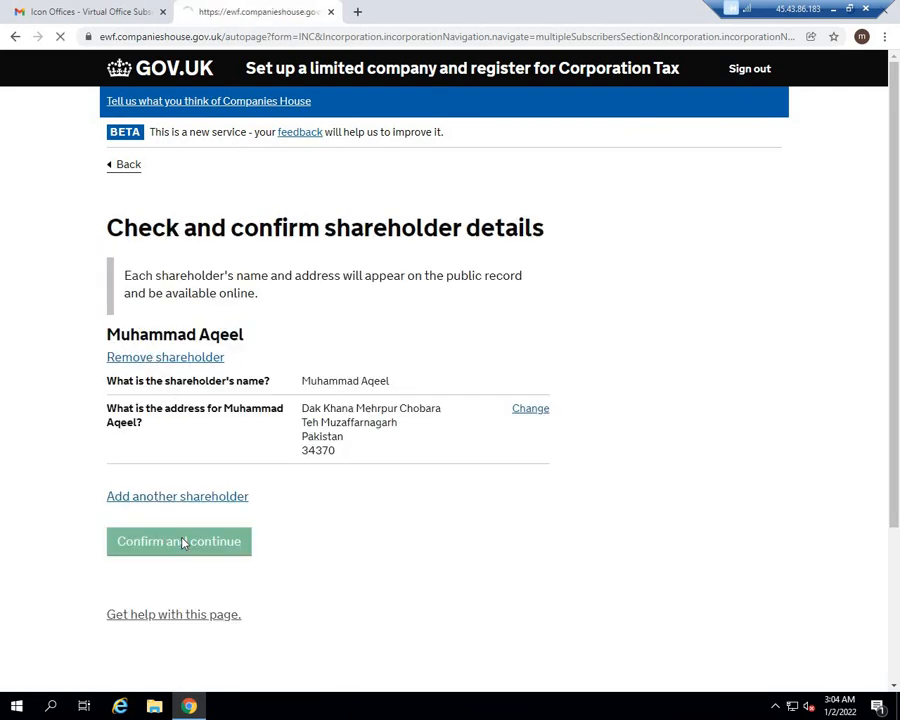
# - Choose the most common type of shares and give the shareholder 1 share
pyautogui.click(120, 507)
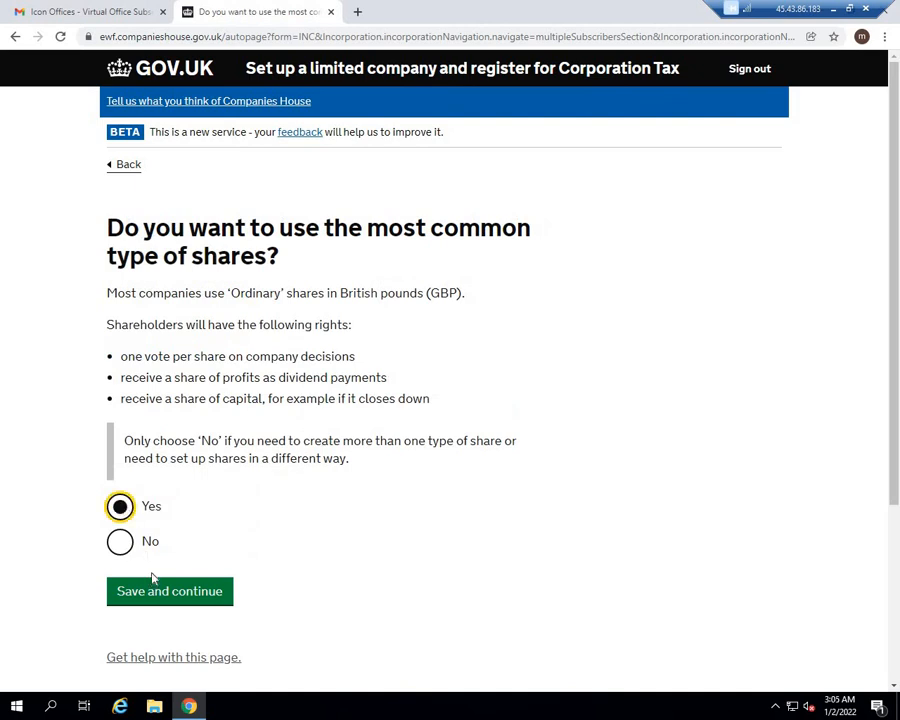
pyautogui.click(160, 593)
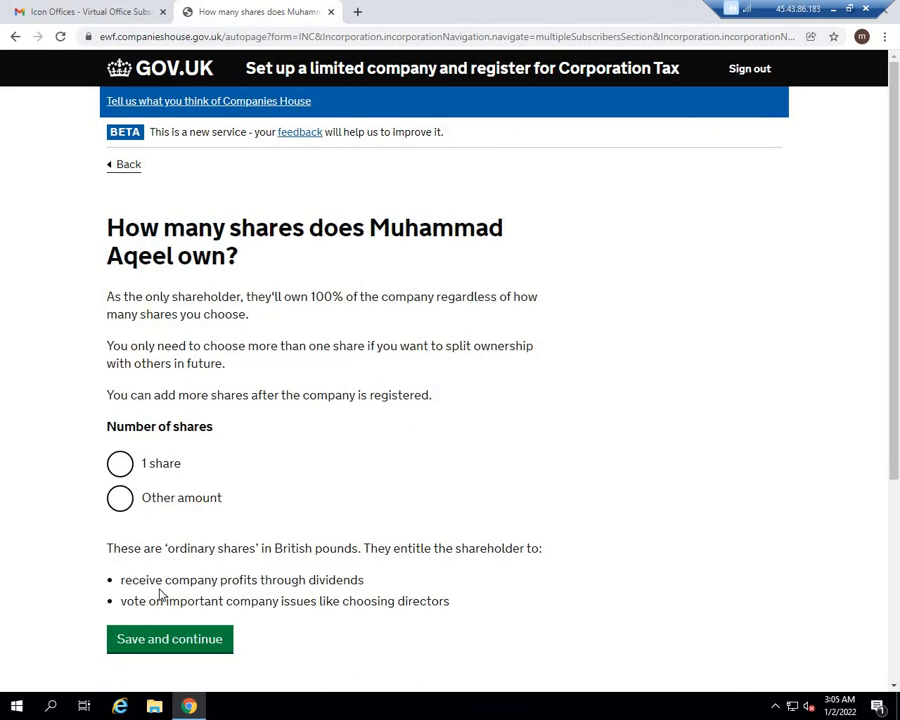
pyautogui.click(119, 466)
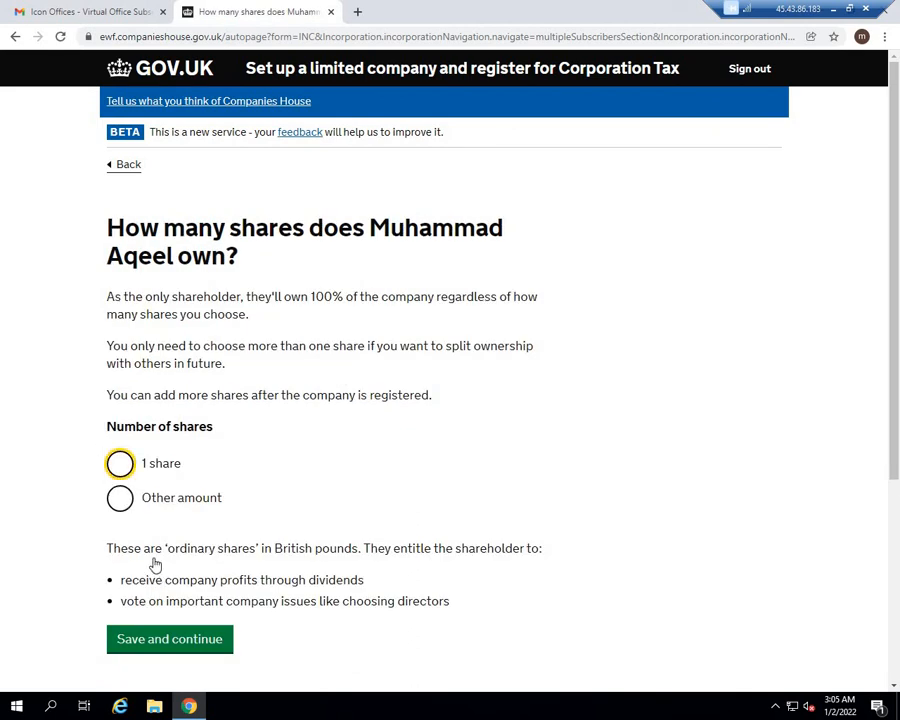
pyautogui.click(169, 638)
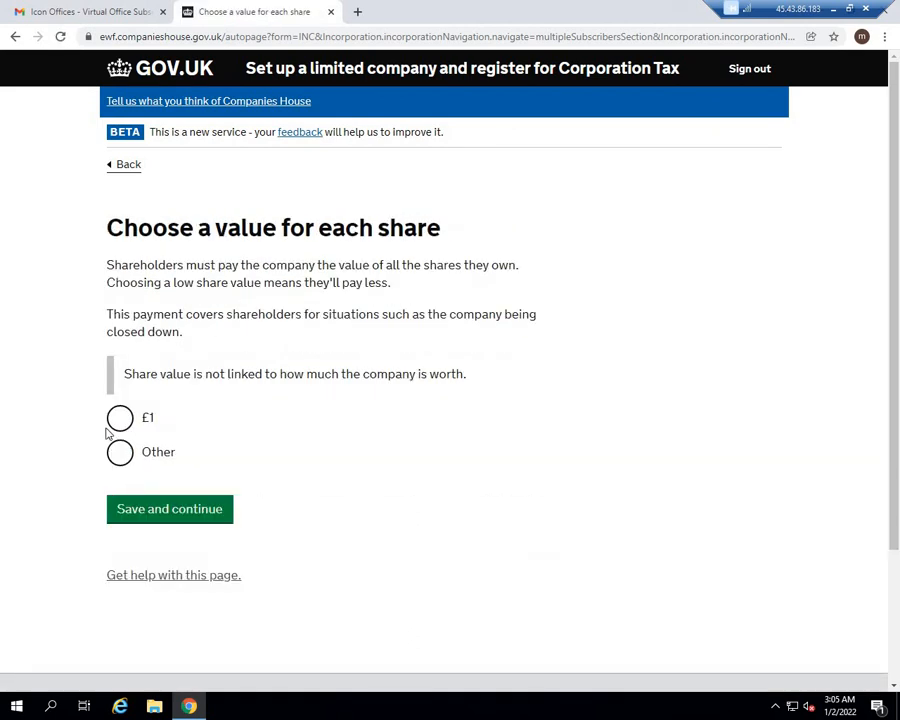
# - Set the value of each share to £1 and confirm the shareholders and shares
pyautogui.click(119, 418)
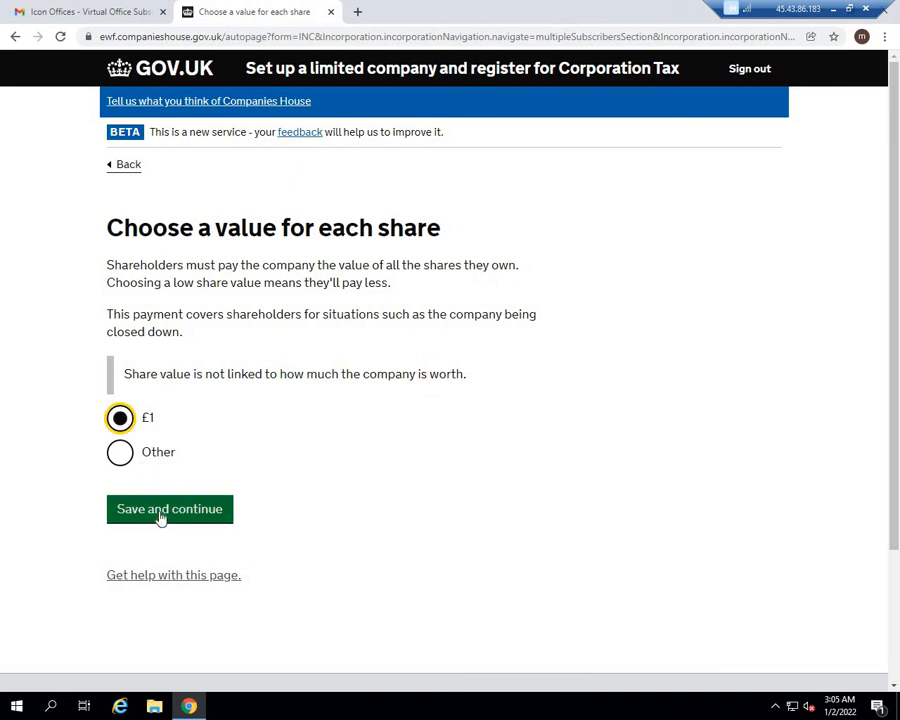
pyautogui.click(160, 514)
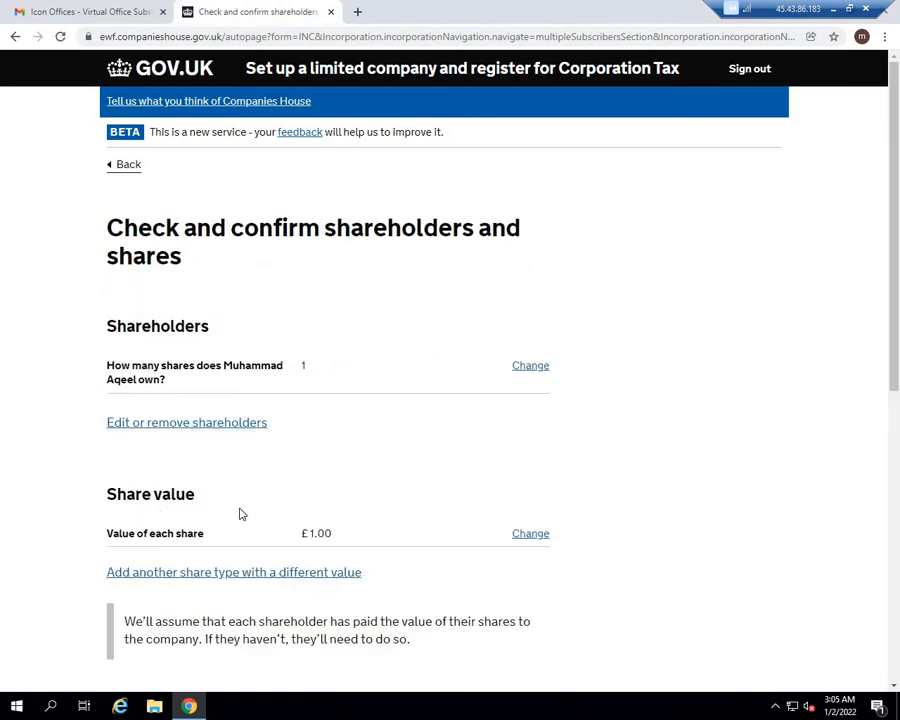
pyautogui.scroll(-3, 237, 514)
pyautogui.scroll(-3, 240, 515)
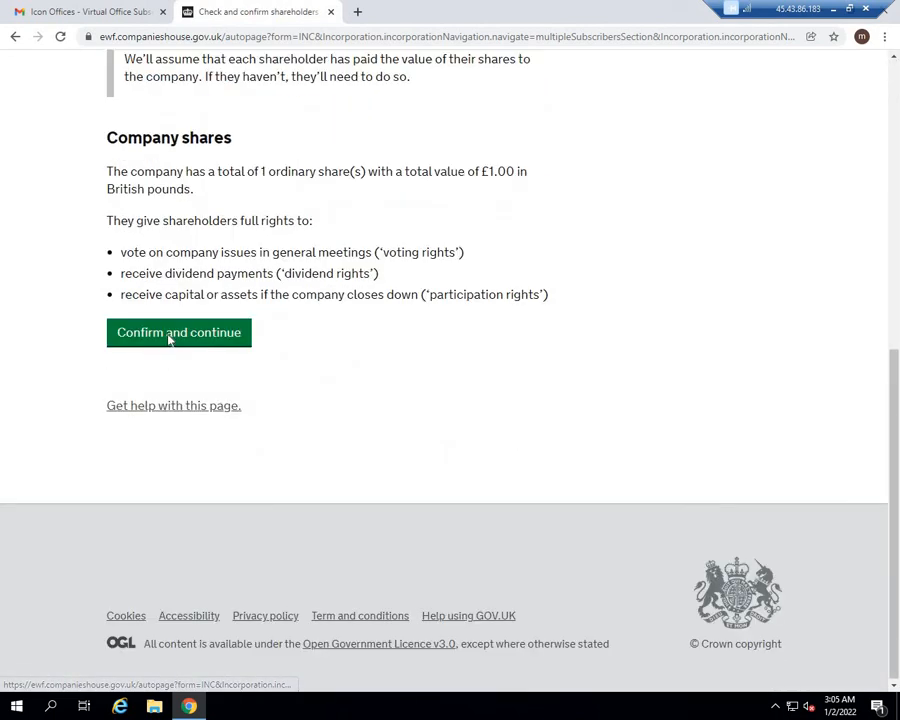
pyautogui.click(168, 338)
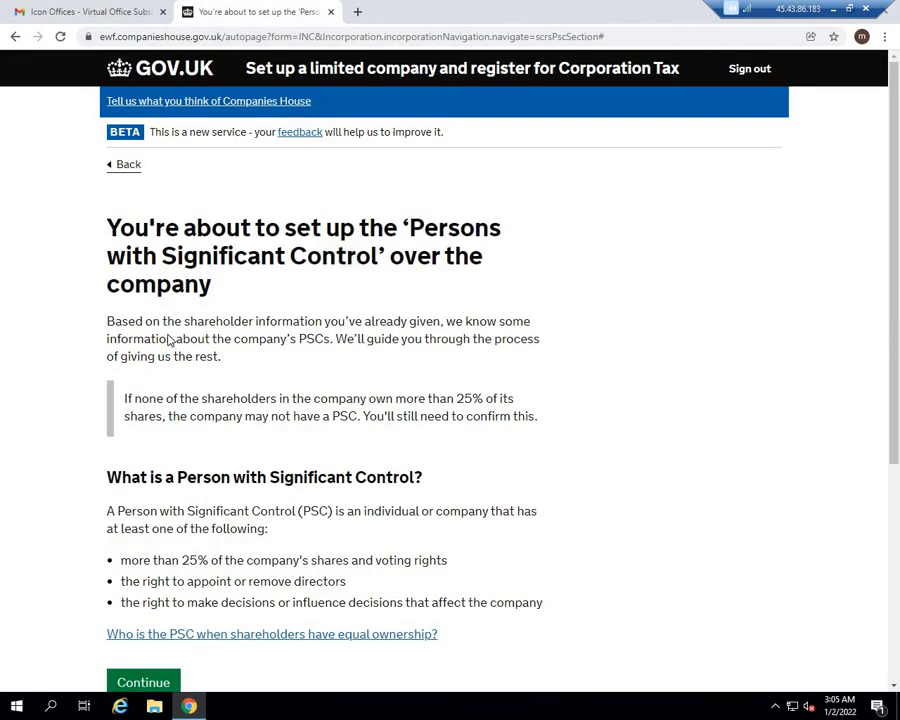
# - Give the Person with Significant Control the right to appoint or remove the majority of company directors, and save the answer
pyautogui.click(140, 683)
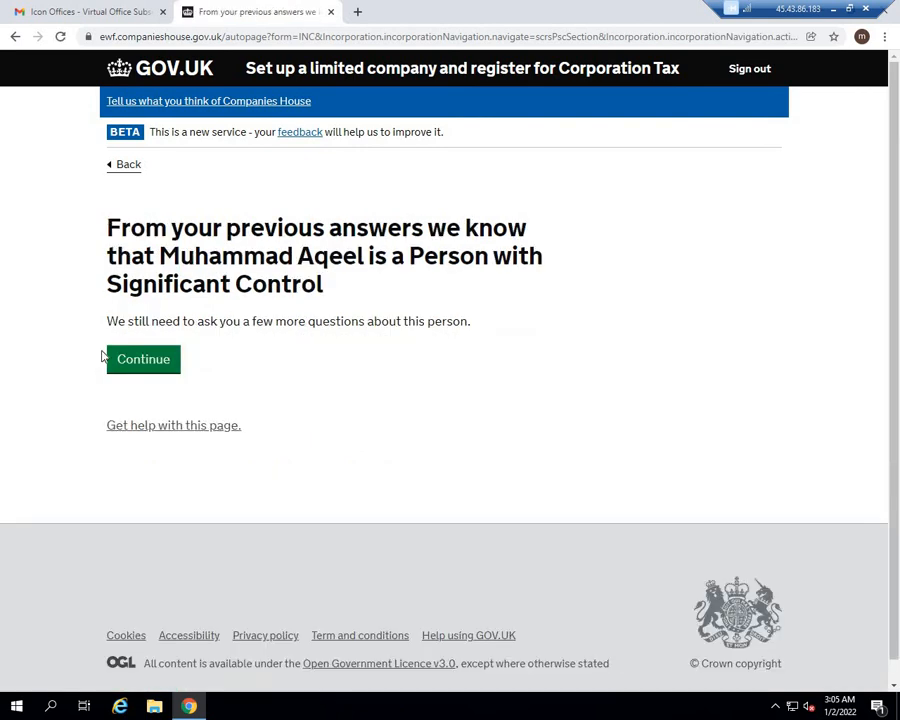
pyautogui.click(123, 364)
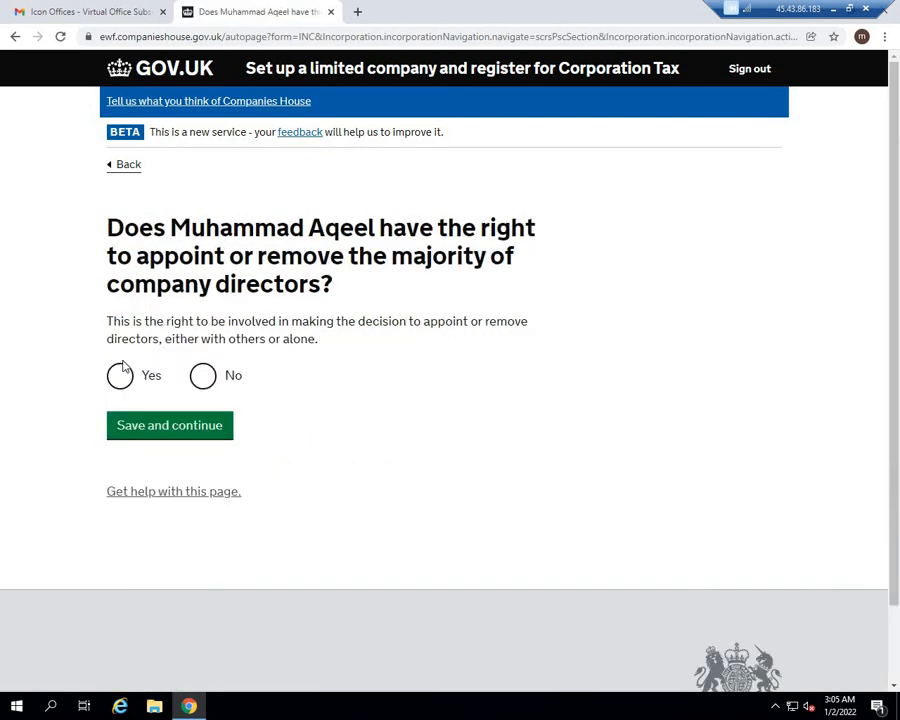
pyautogui.click(121, 380)
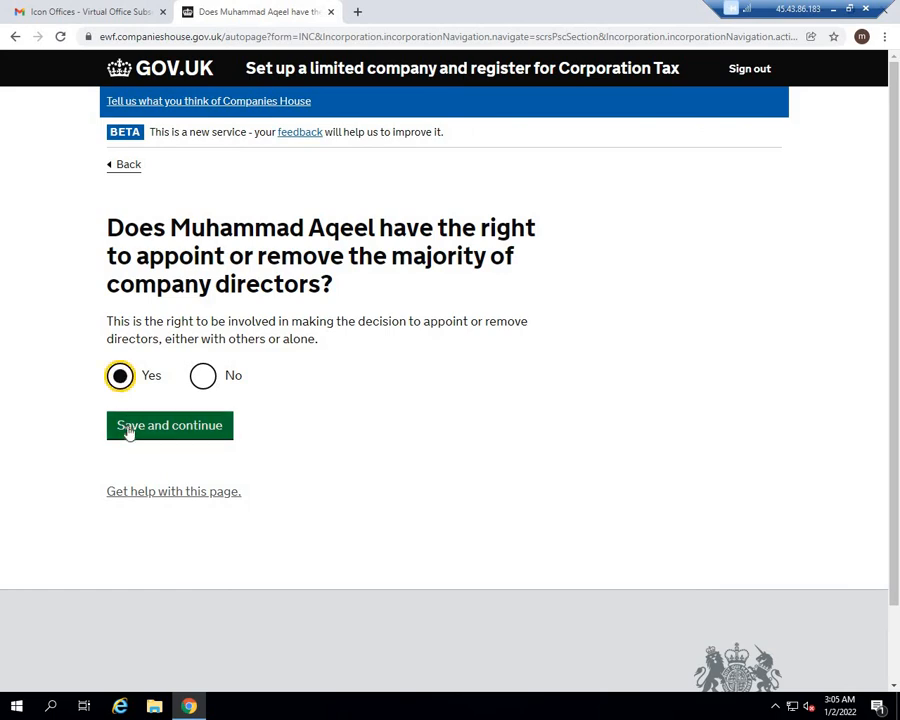
pyautogui.click(128, 428)
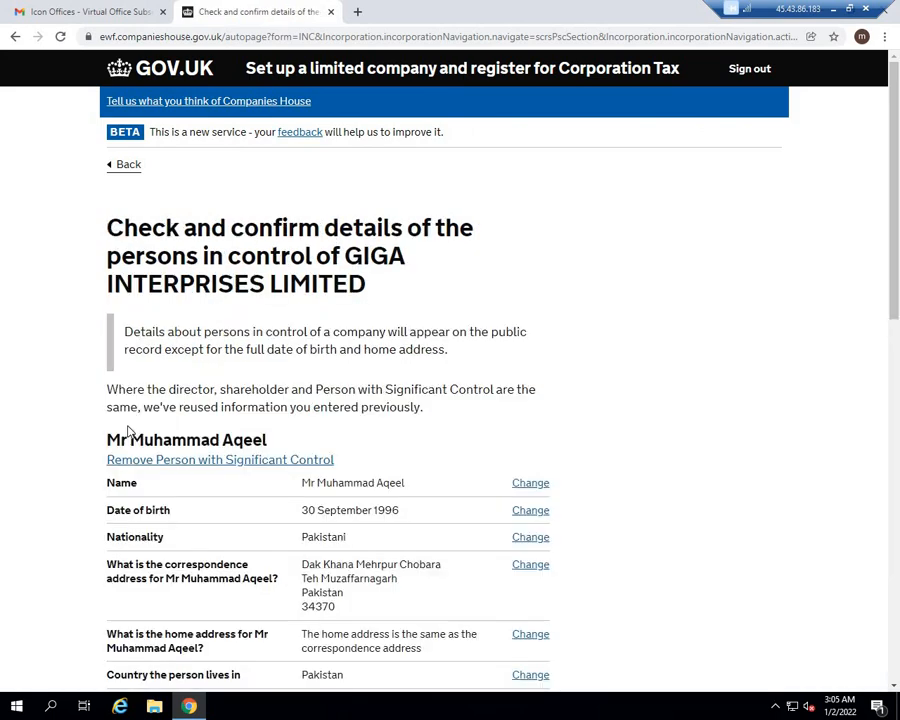
# - Confirm where the person in control lives and that they control the company, and save the declarations
pyautogui.scroll(-5, 142, 452)
pyautogui.scroll(-3, 142, 452)
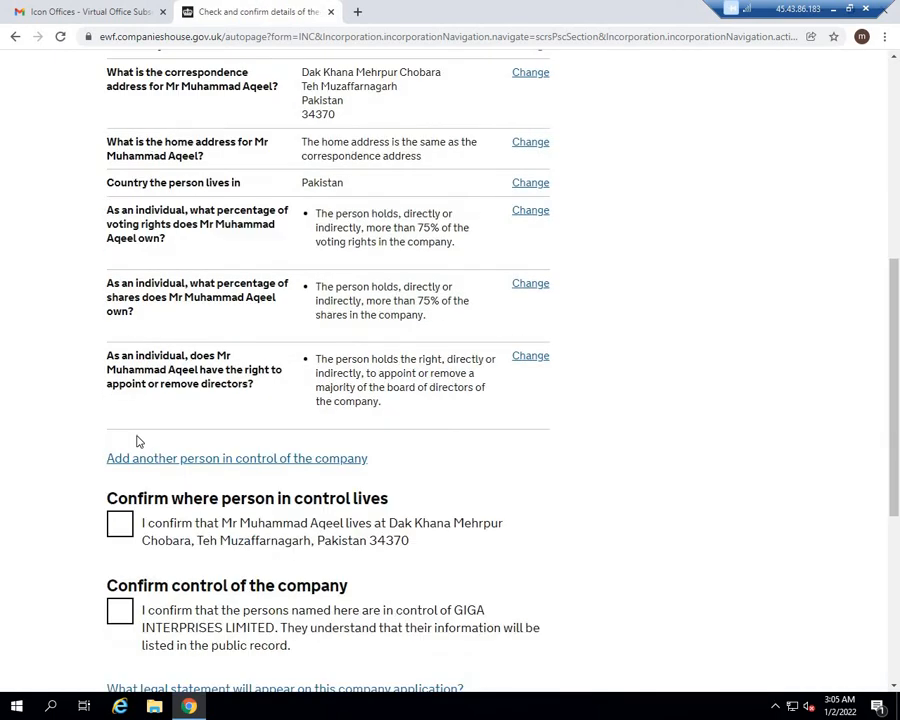
pyautogui.click(120, 388)
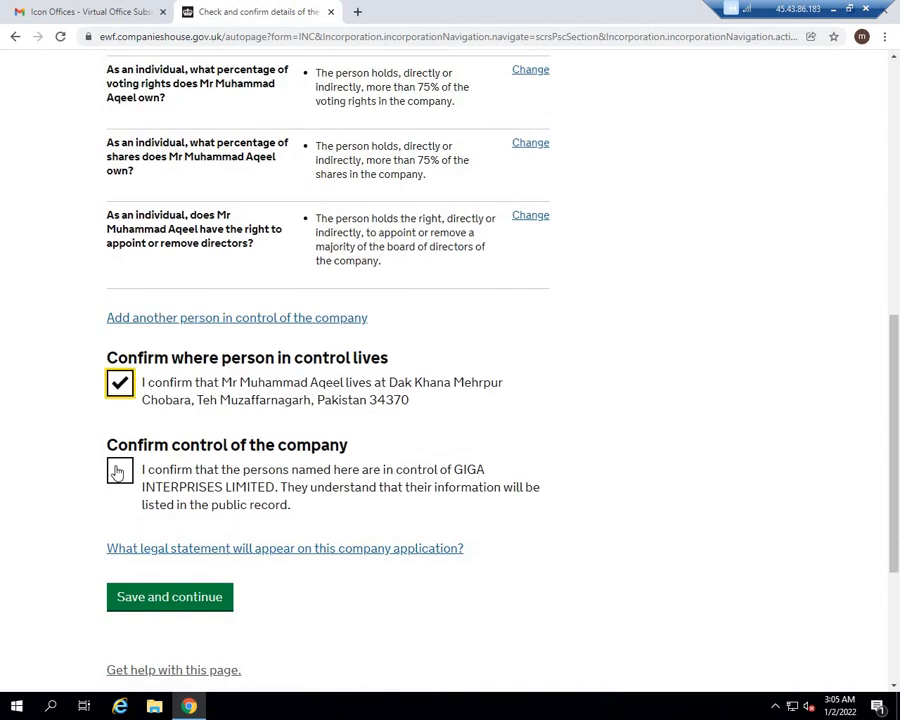
pyautogui.click(118, 471)
pyautogui.click(143, 604)
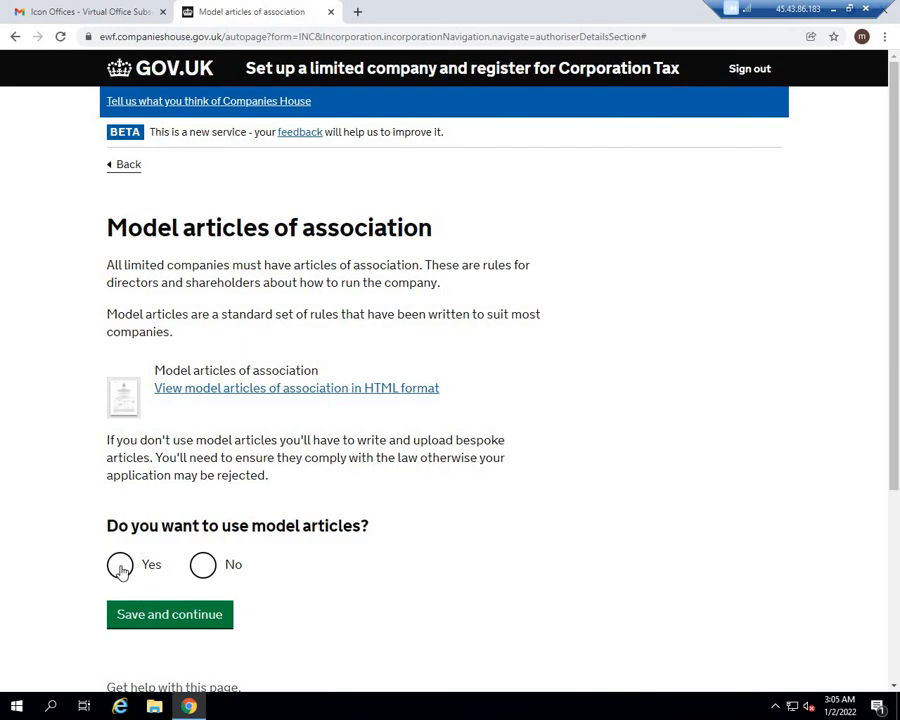
# - Adopt the model articles of association and confirm that the shareholder agrees to form the company
pyautogui.click(120, 566)
pyautogui.click(148, 614)
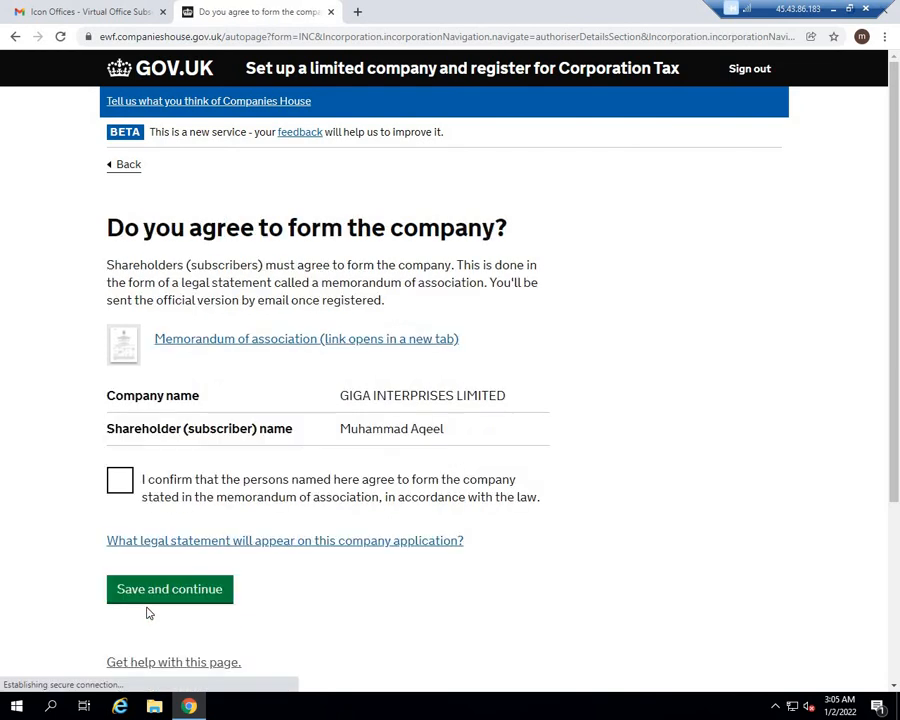
pyautogui.click(117, 482)
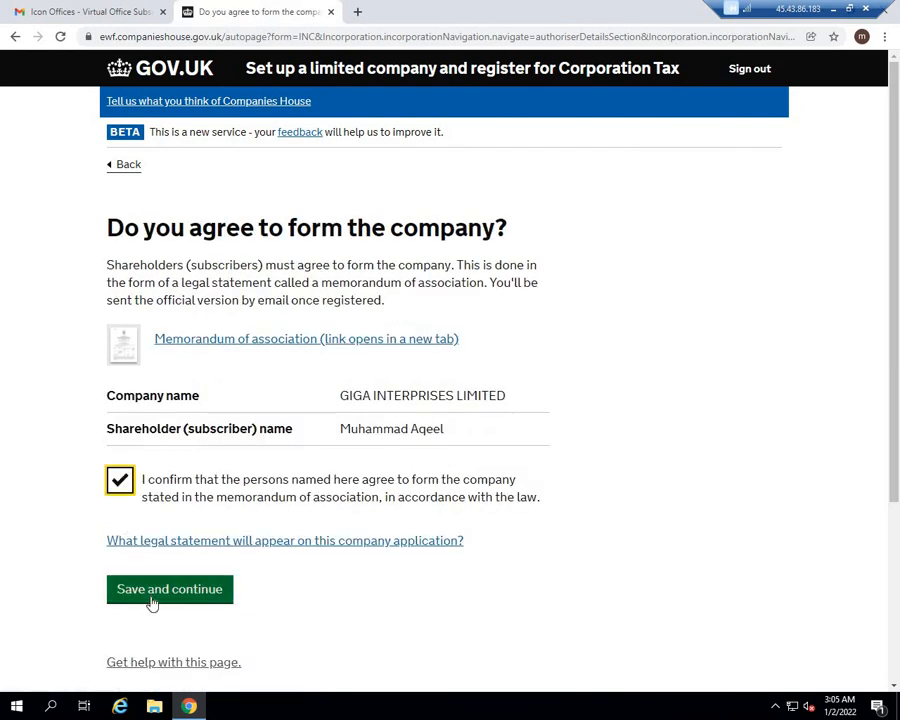
pyautogui.click(151, 599)
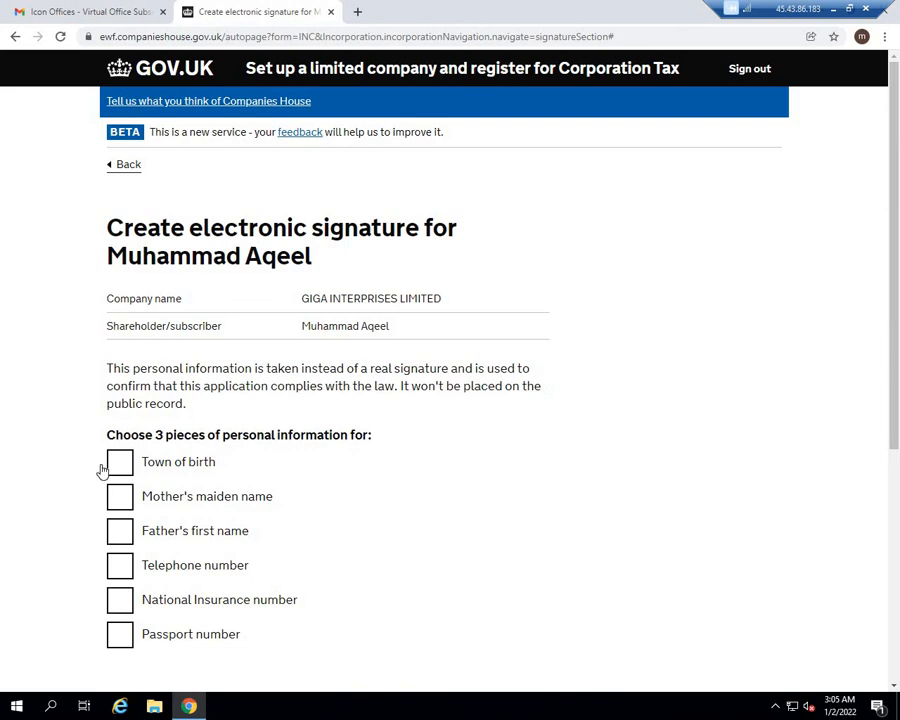
# - Choose town of birth for the shareholder's electronic signature and enter its first three letters
pyautogui.click(122, 463)
pyautogui.click(121, 460)
pyautogui.click(128, 461)
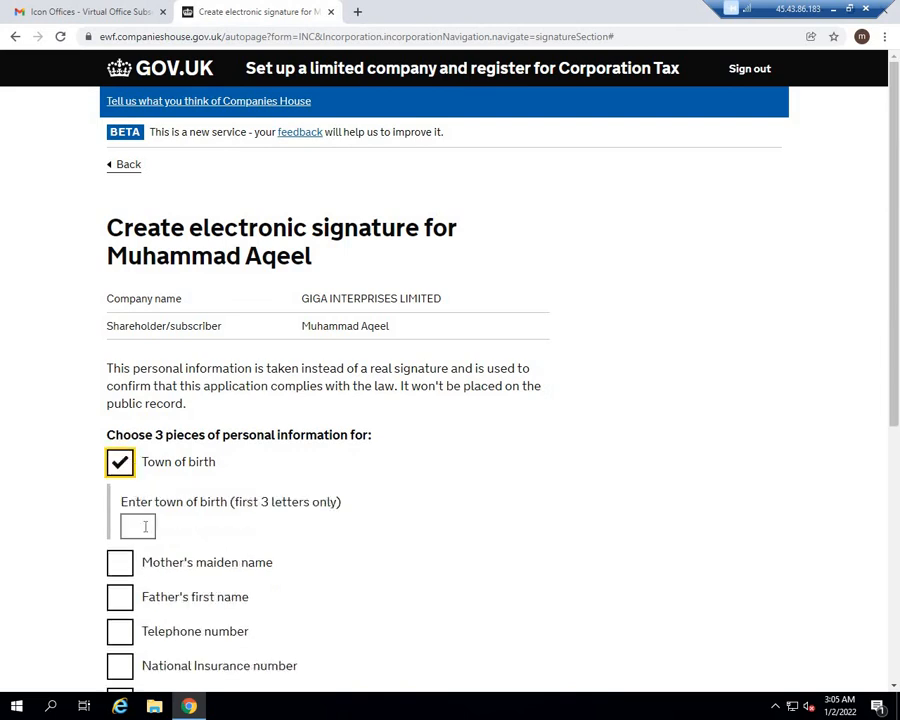
pyautogui.click(145, 527)
pyautogui.write('meh')
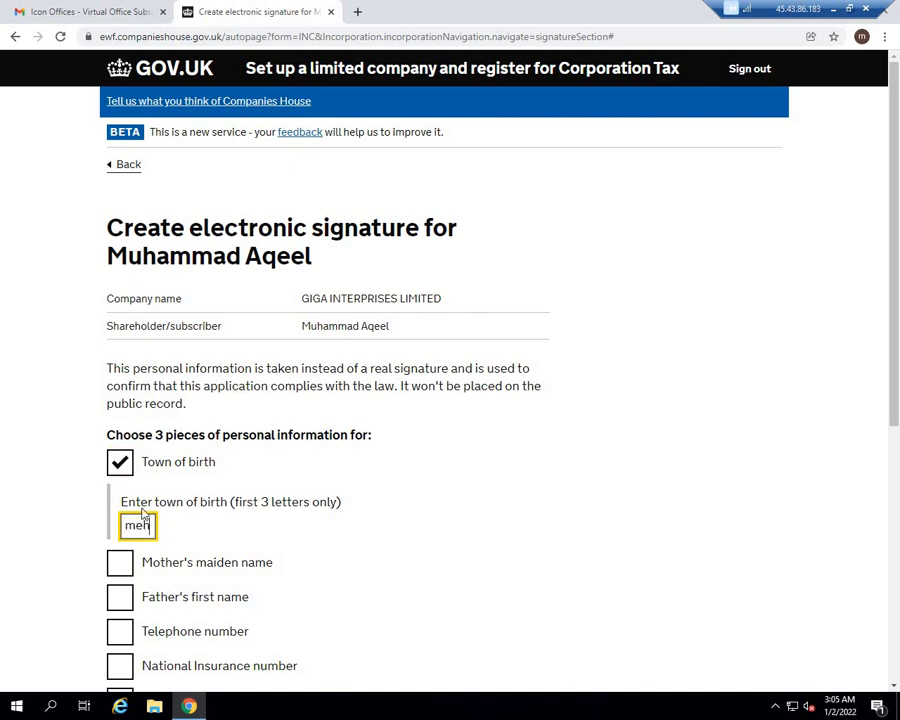
pyautogui.scroll(-2, 142, 510)
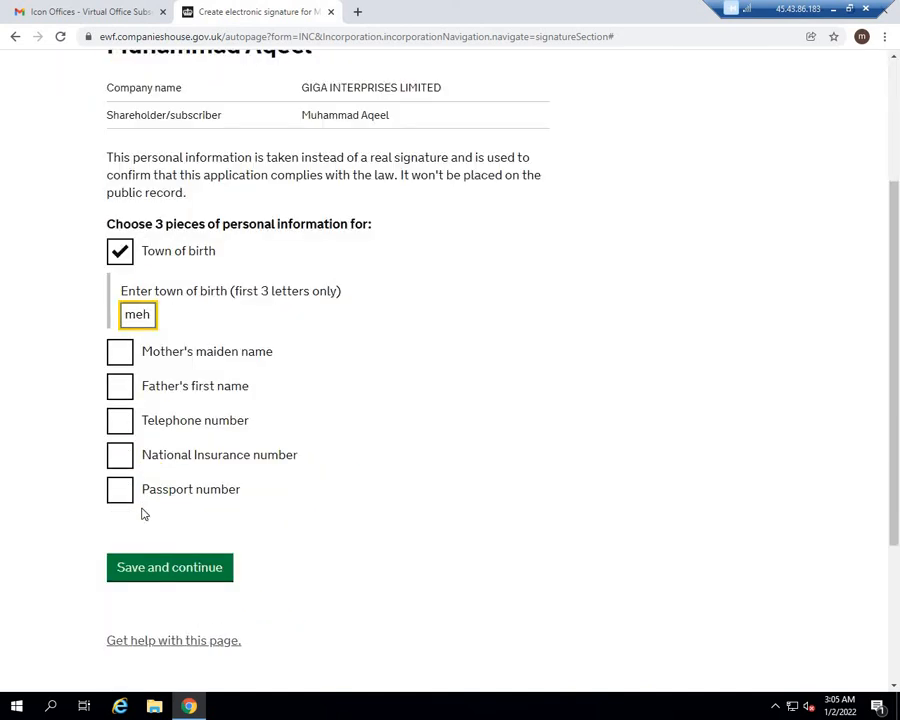
# - Add the telephone number to the electronic signature and enter its last three digits
pyautogui.click(121, 421)
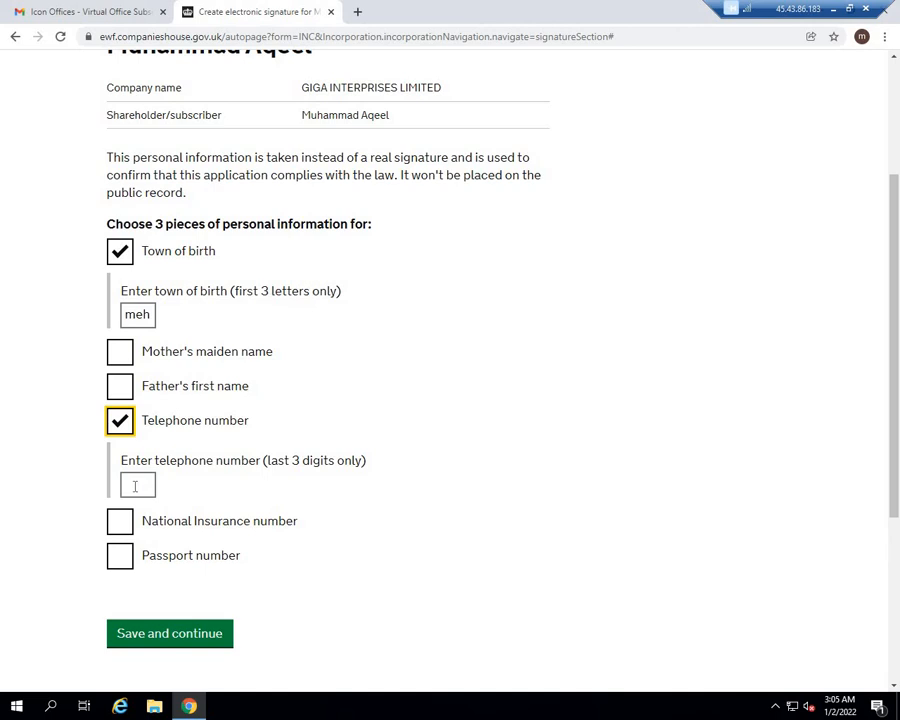
pyautogui.click(135, 487)
pyautogui.write('903')
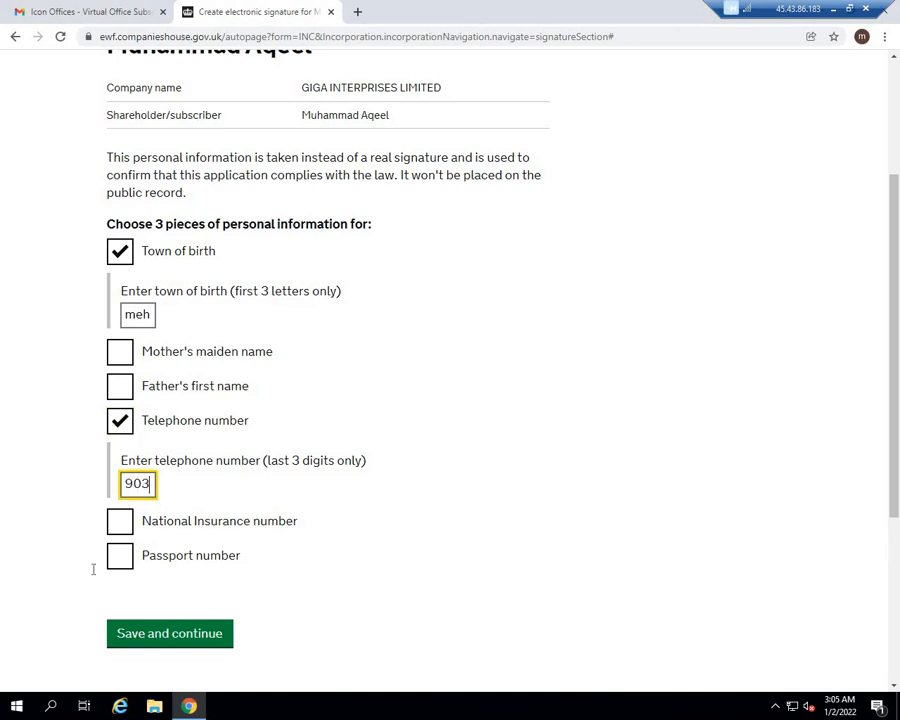
# - Add the passport number to the electronic signature, enter its last three digits, and save the signature
pyautogui.click(118, 556)
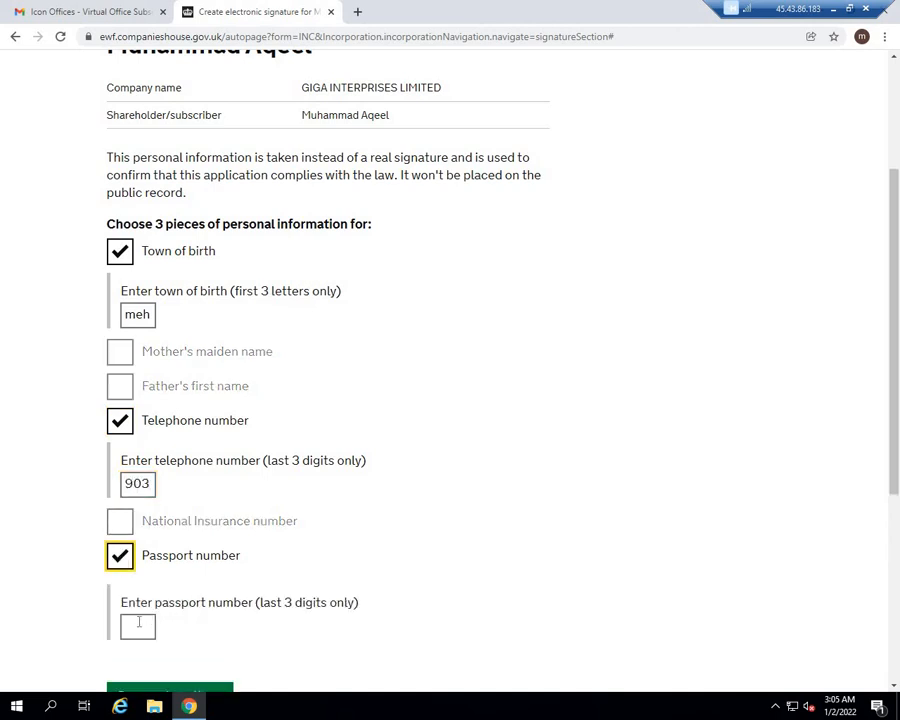
pyautogui.click(139, 622)
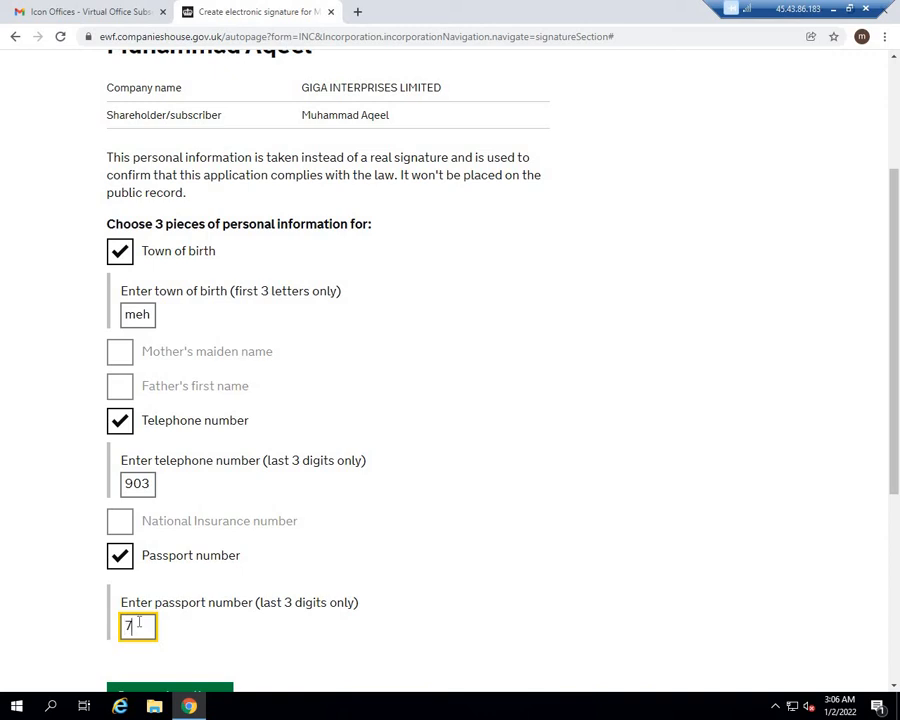
pyautogui.write('5')
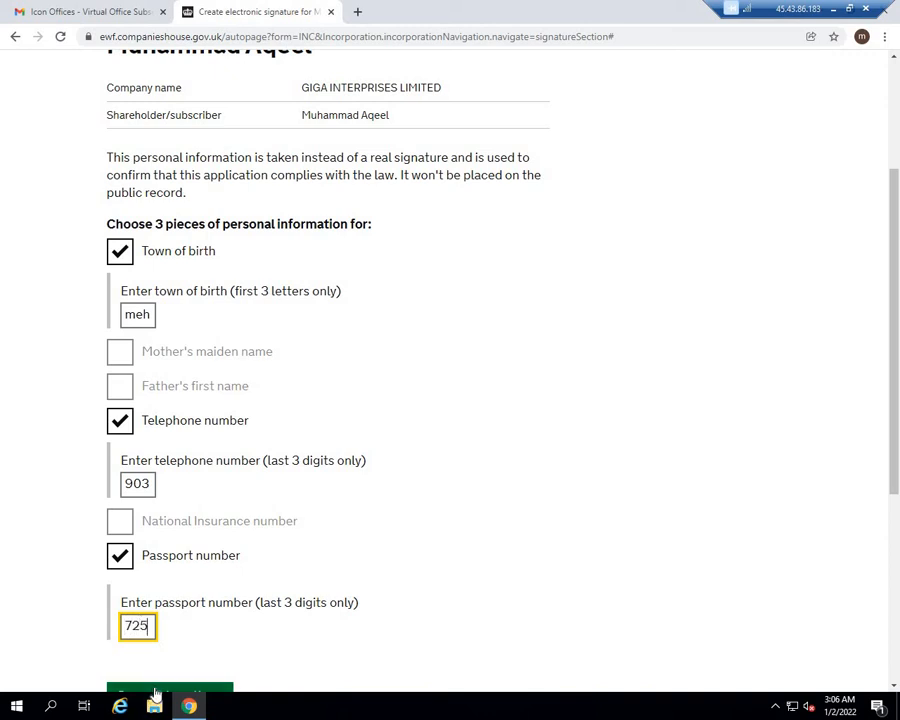
pyautogui.click(155, 689)
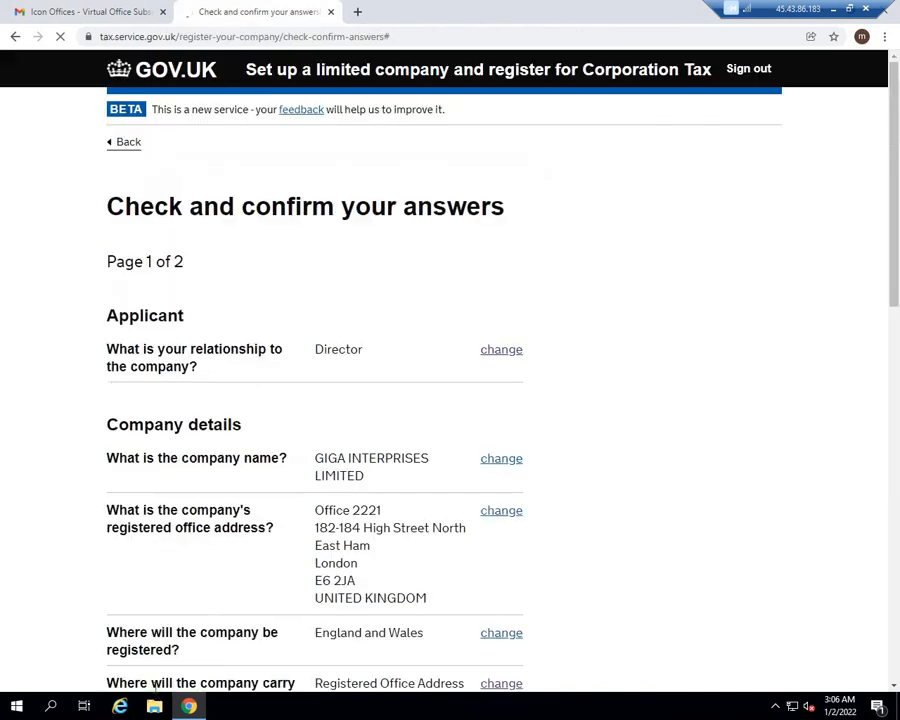
# - Confirm both pages of answers, acknowledge that the application can't be changed after proceeding, and send it
pyautogui.scroll(-10, 223, 606)
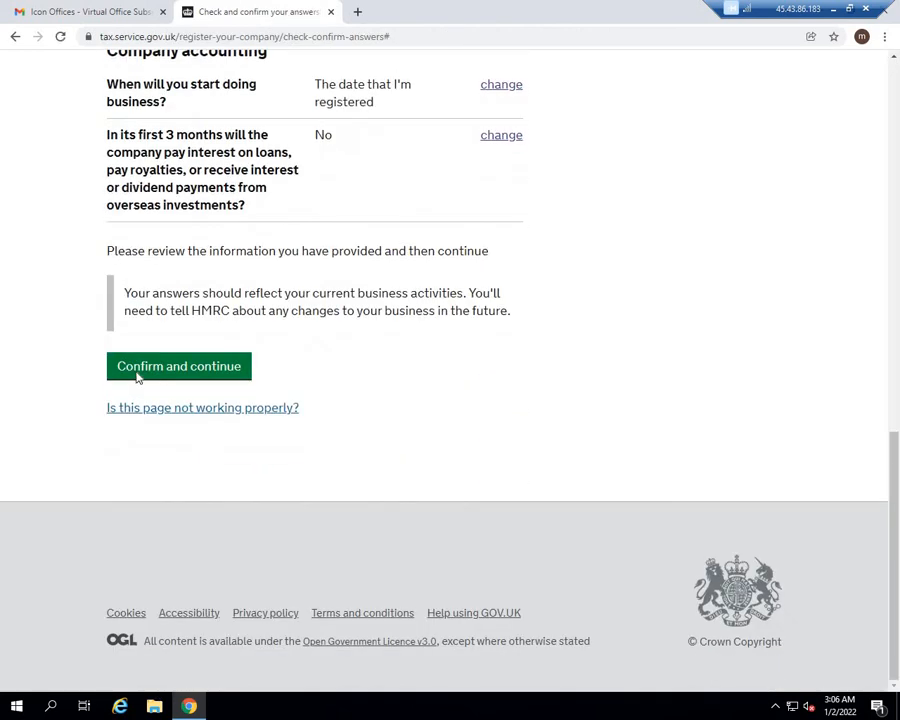
pyautogui.click(134, 376)
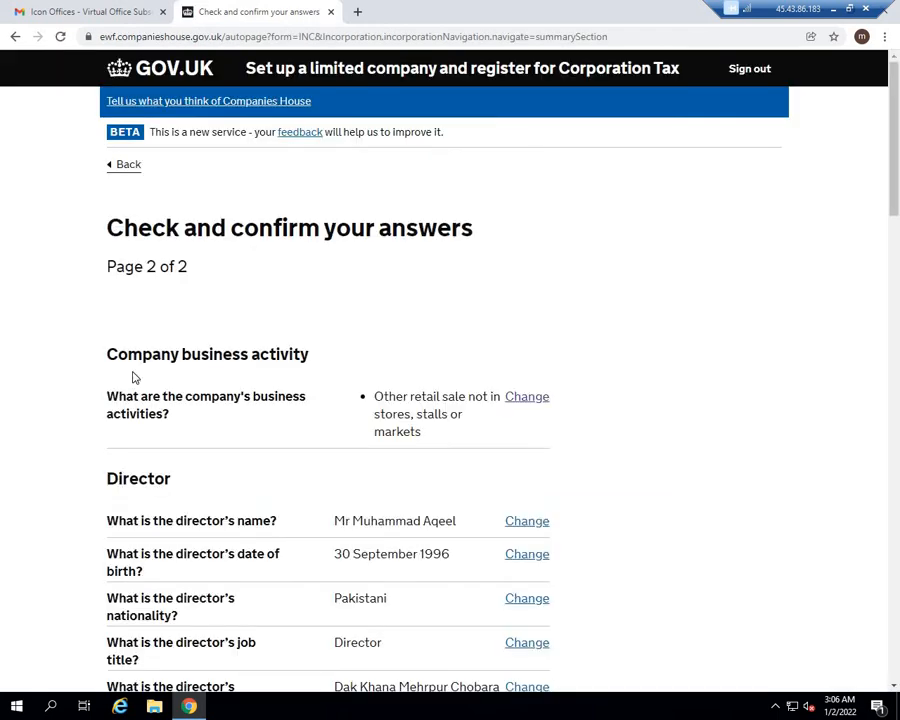
pyautogui.scroll(-2, 188, 410)
pyautogui.scroll(-15, 188, 410)
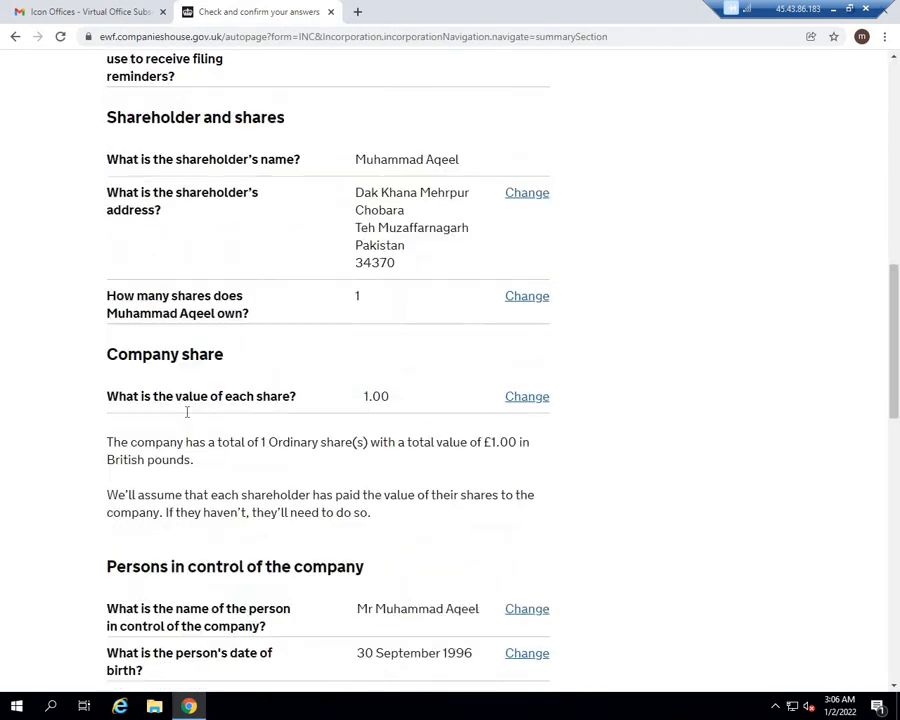
pyautogui.scroll(-5, 188, 410)
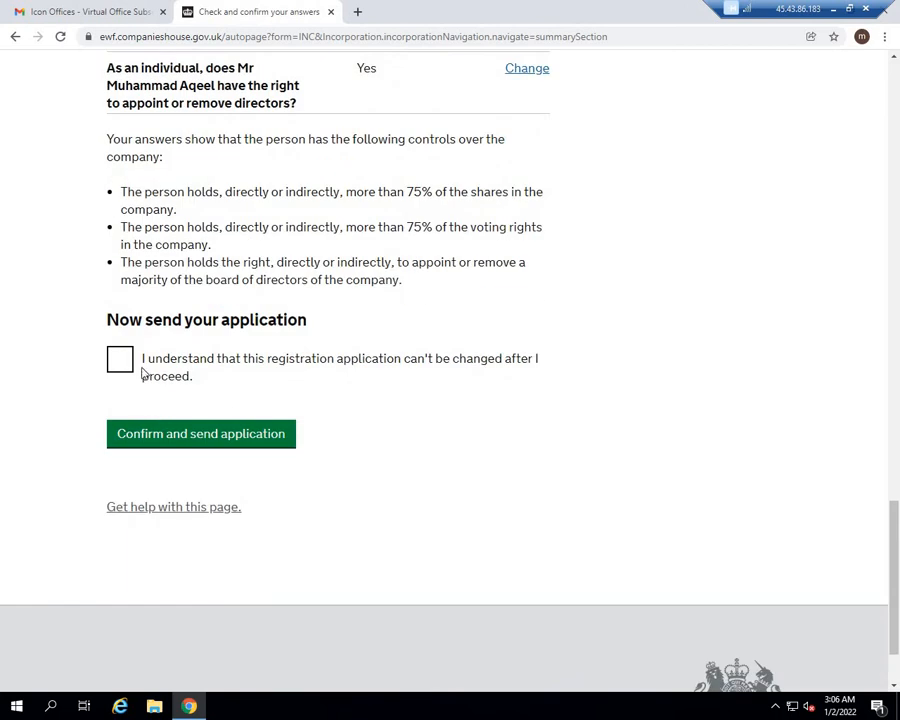
pyautogui.click(121, 361)
pyautogui.click(171, 436)
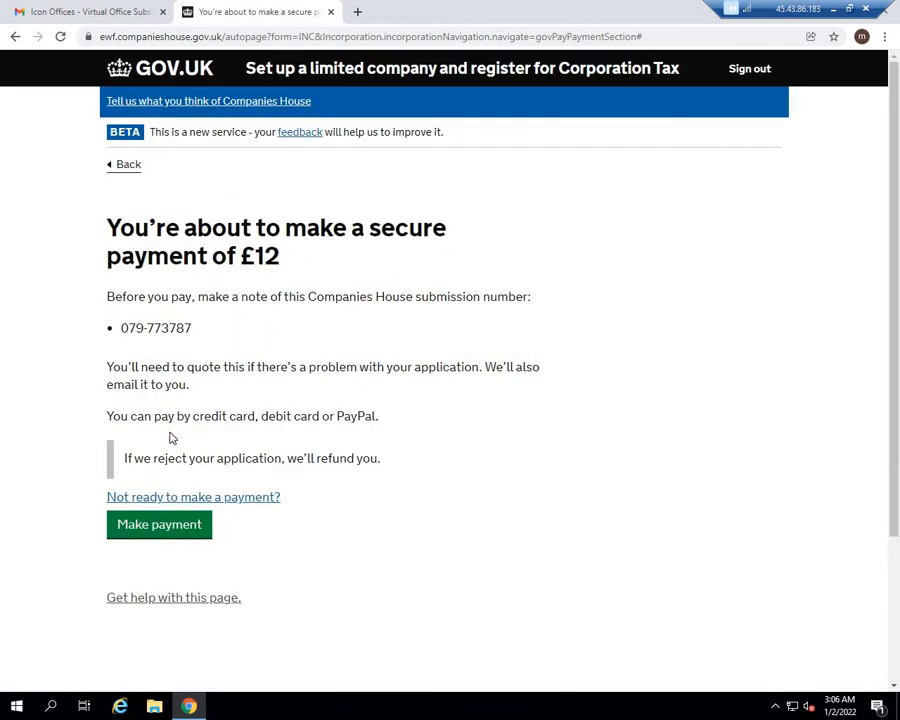
# - Pay the £12 fee by credit or debit card and continue to the company registration overview
pyautogui.click(159, 525)
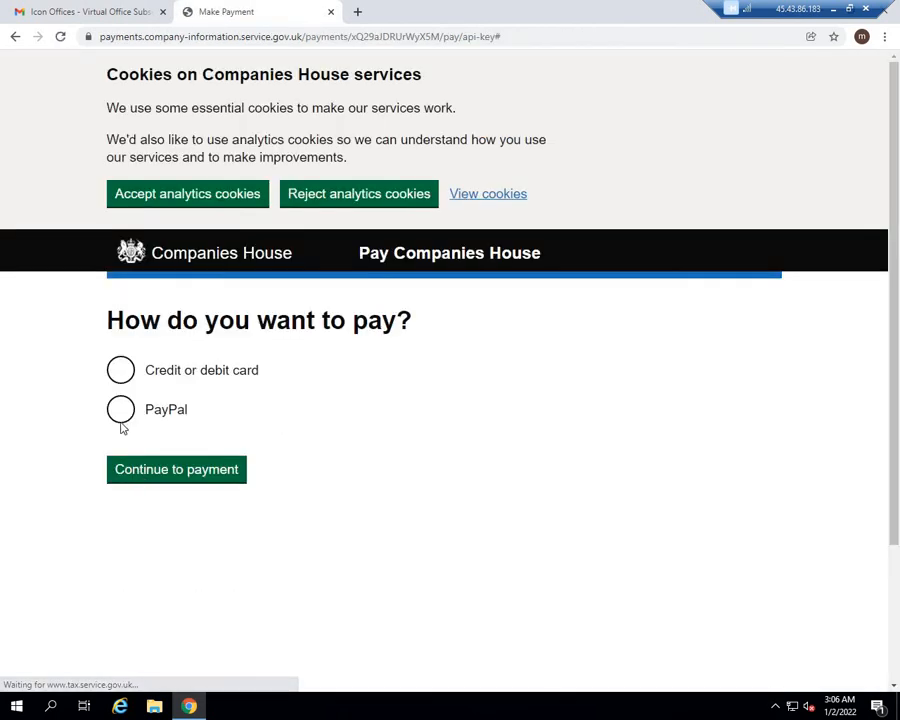
pyautogui.click(120, 372)
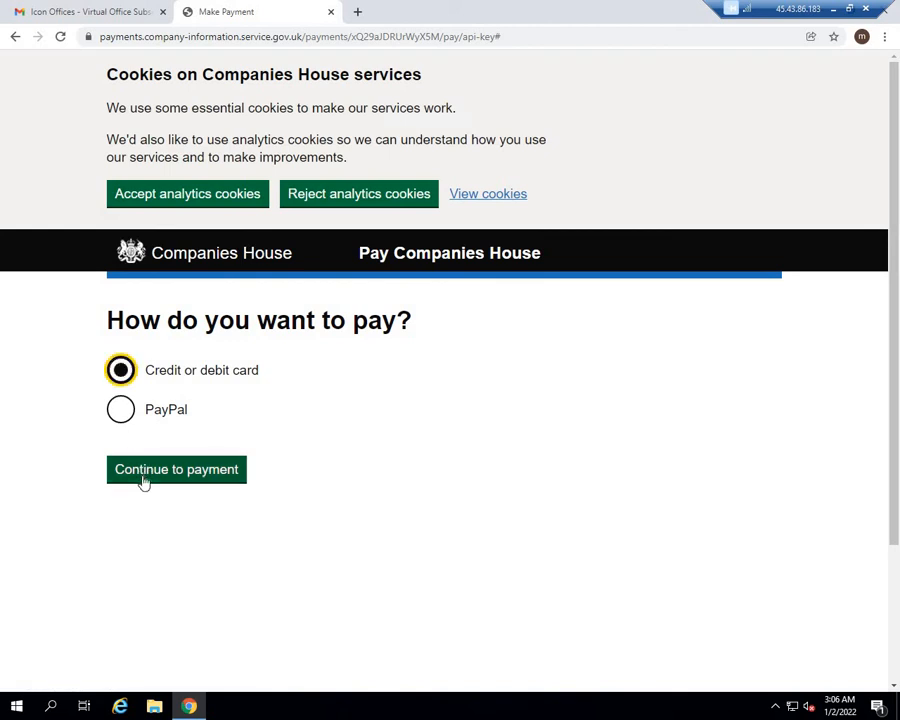
pyautogui.click(144, 482)
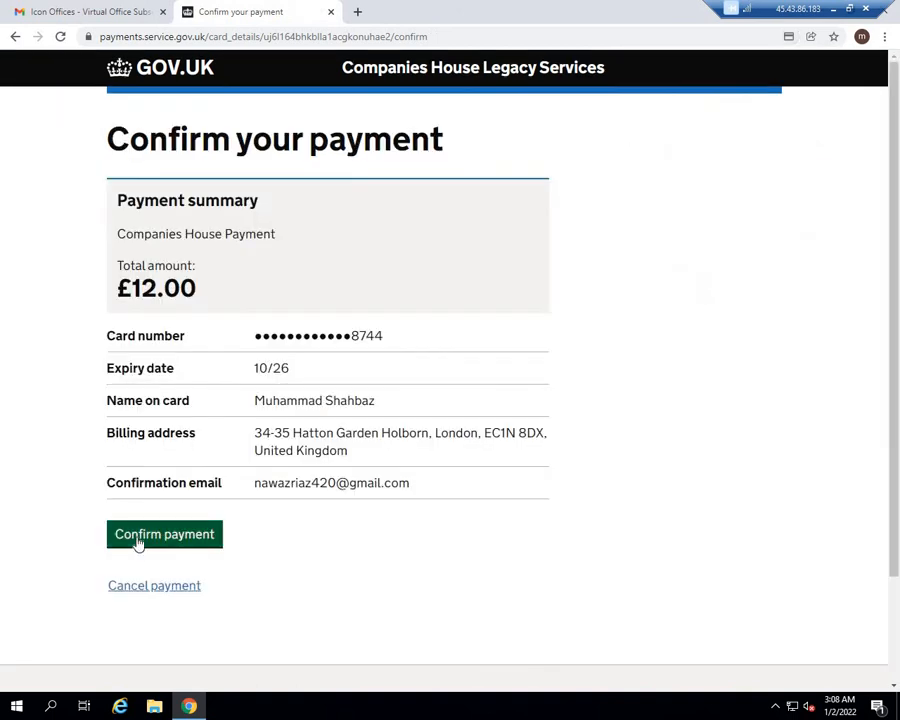
pyautogui.click(138, 540)
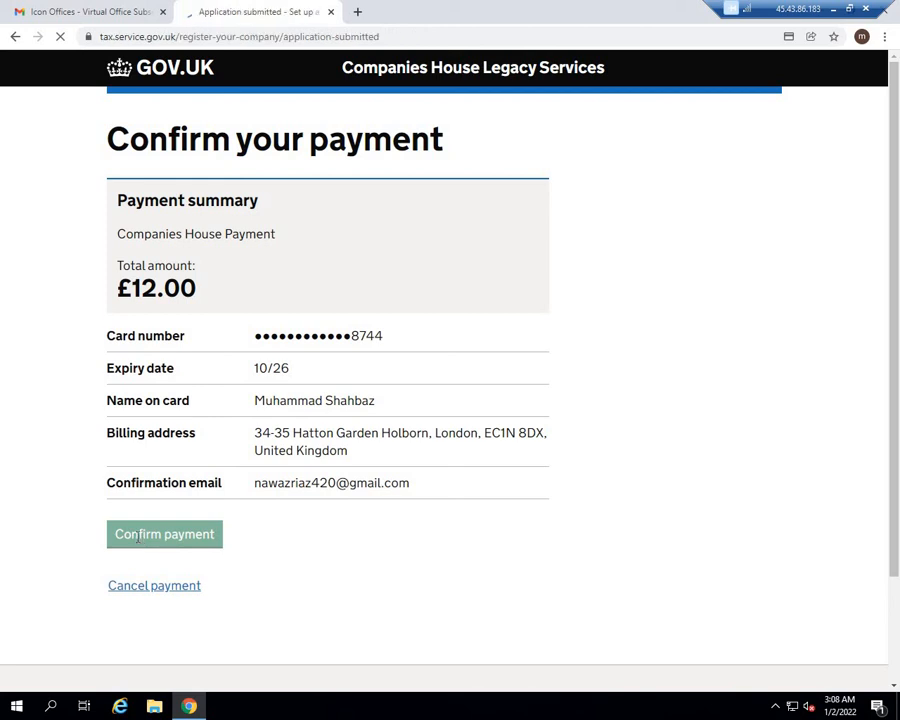
pyautogui.scroll(-2, 216, 476)
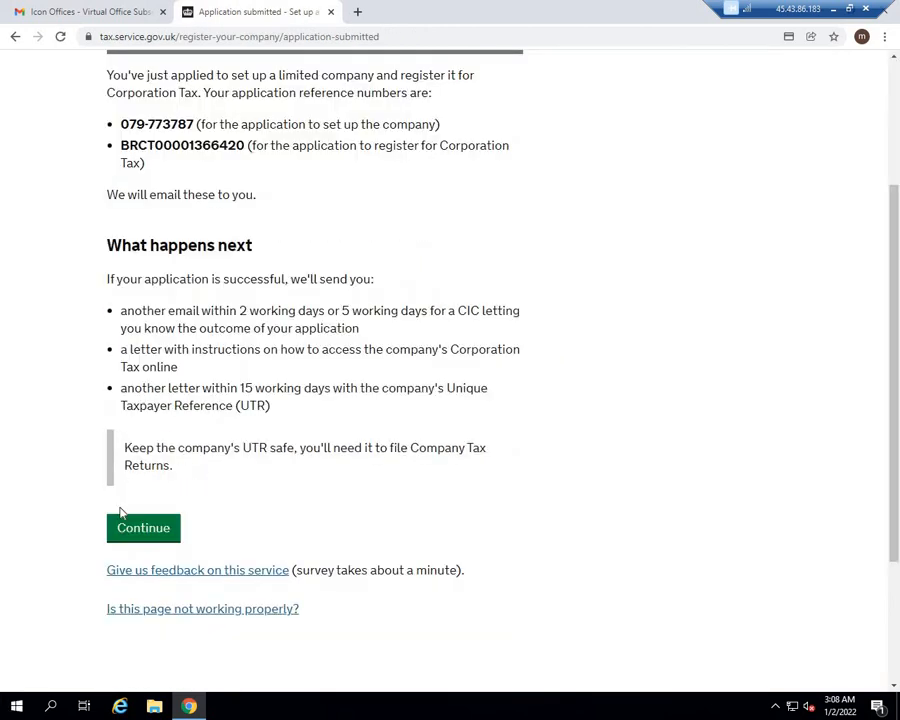
pyautogui.click(129, 533)
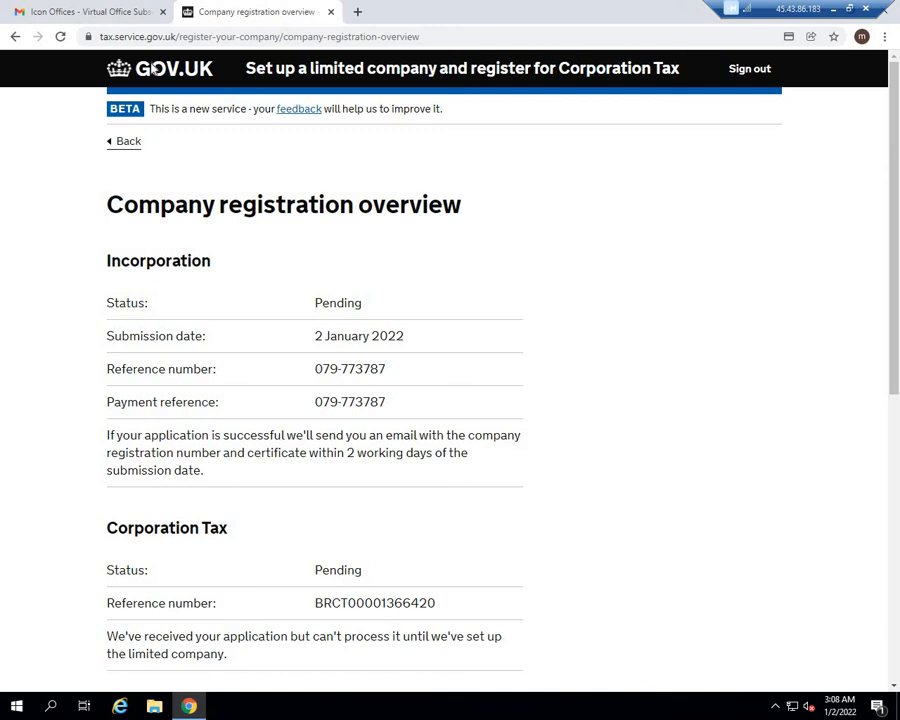
# - Switch to Gmail and read the GOV.UK Pay payment email and the Companies House application email
pyautogui.click(135, 12)
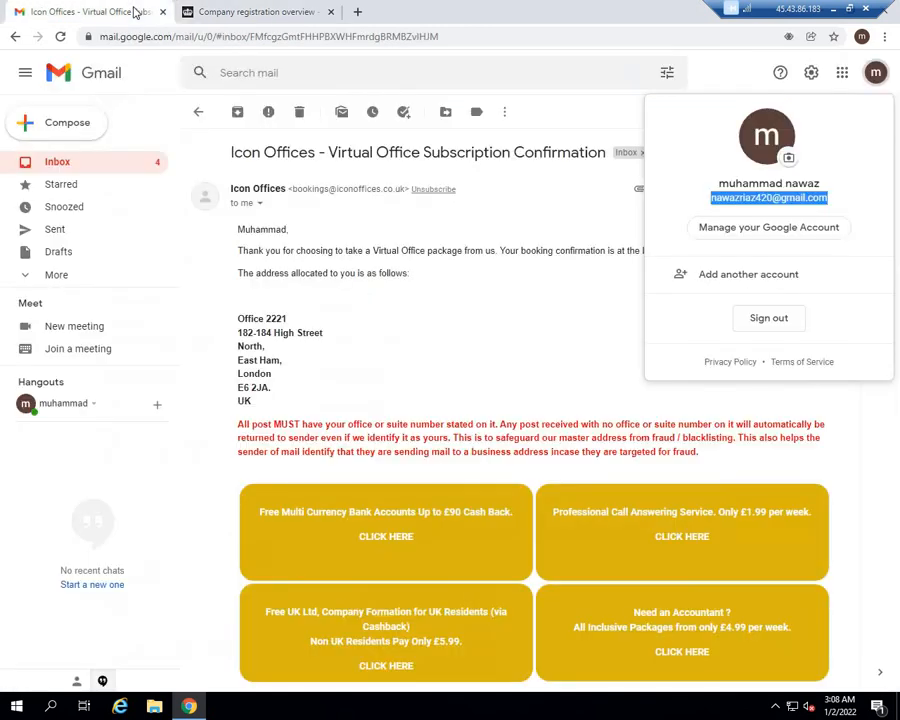
pyautogui.click(201, 115)
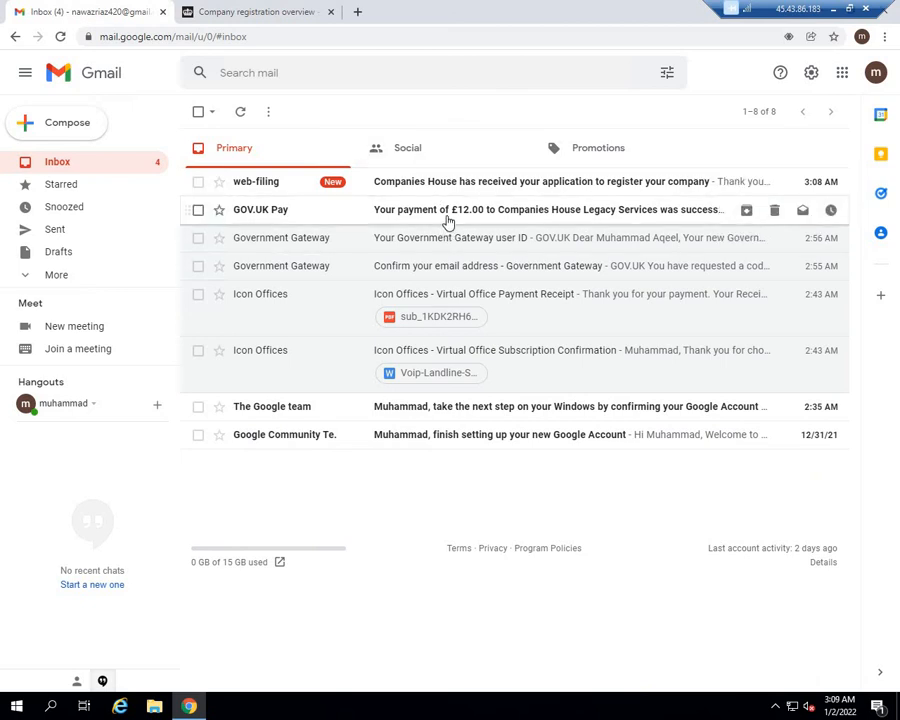
pyautogui.click(448, 222)
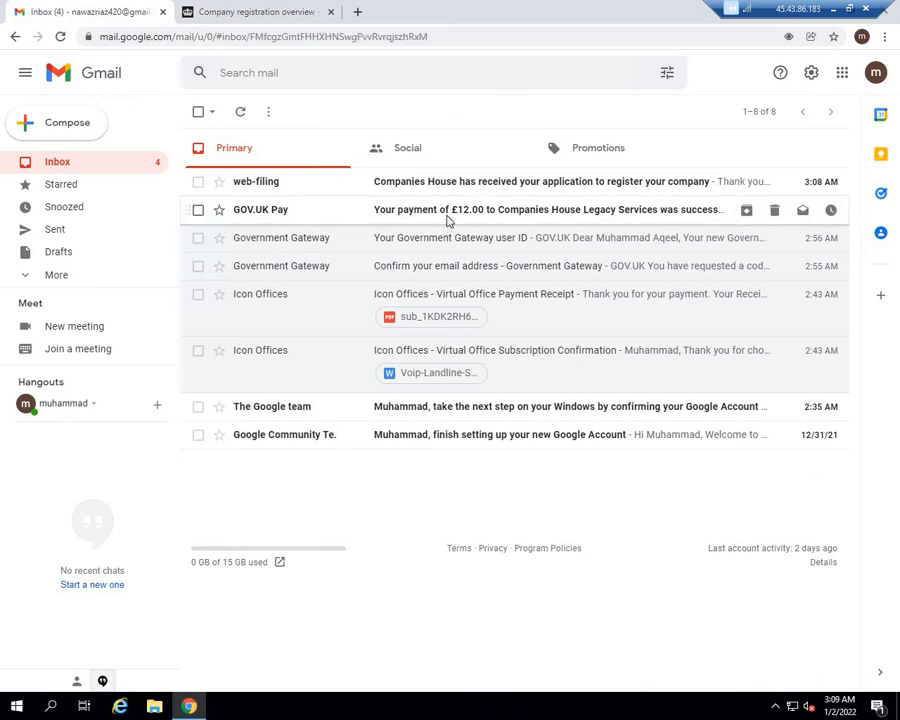
pyautogui.click(200, 117)
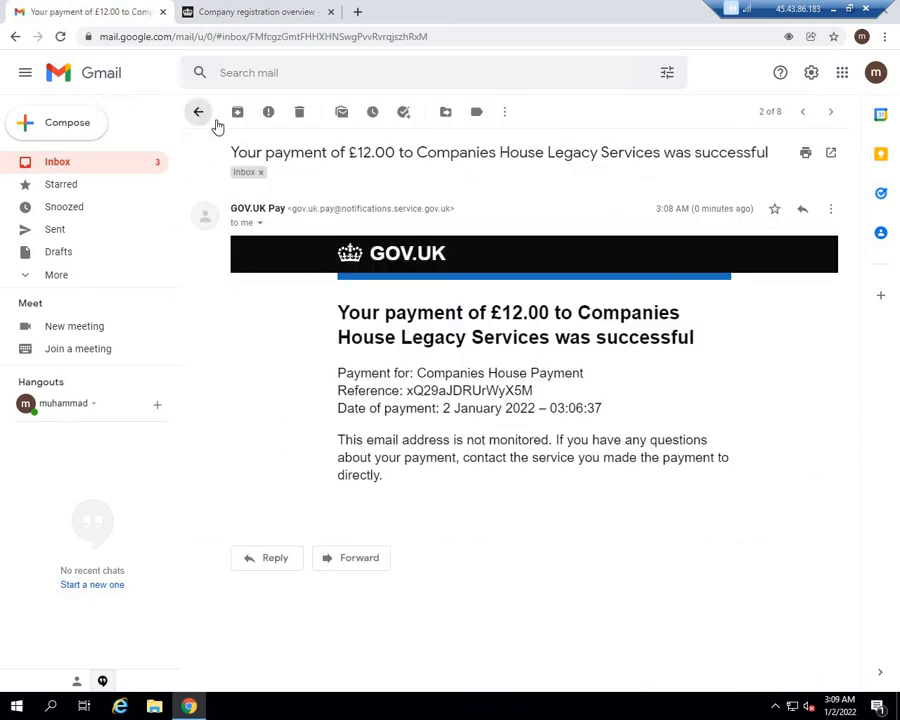
pyautogui.click(397, 190)
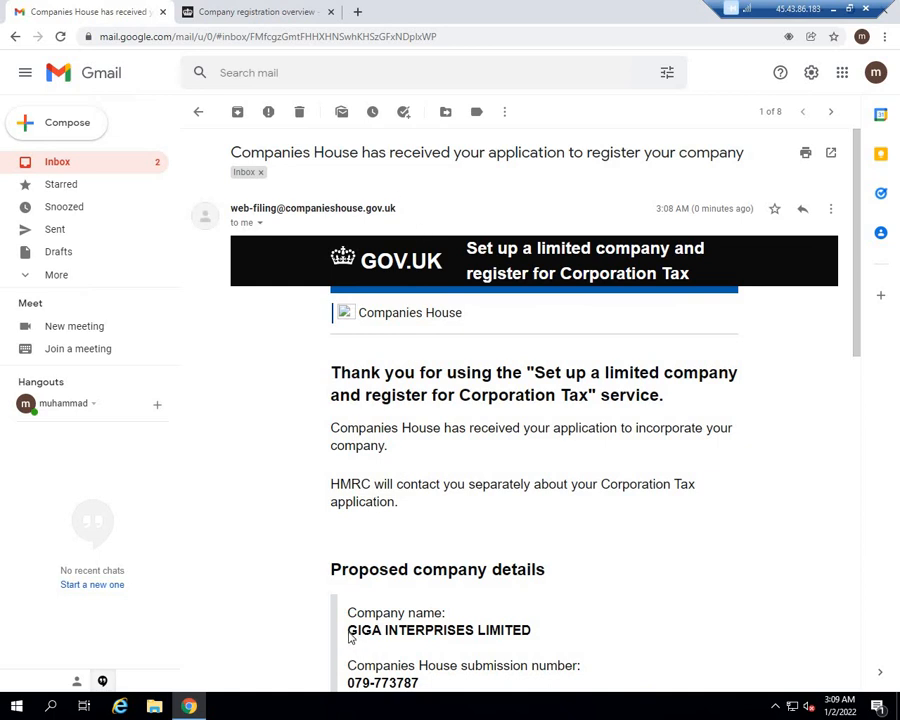
pyautogui.moveTo(362, 622); pyautogui.dragTo(362, 612)
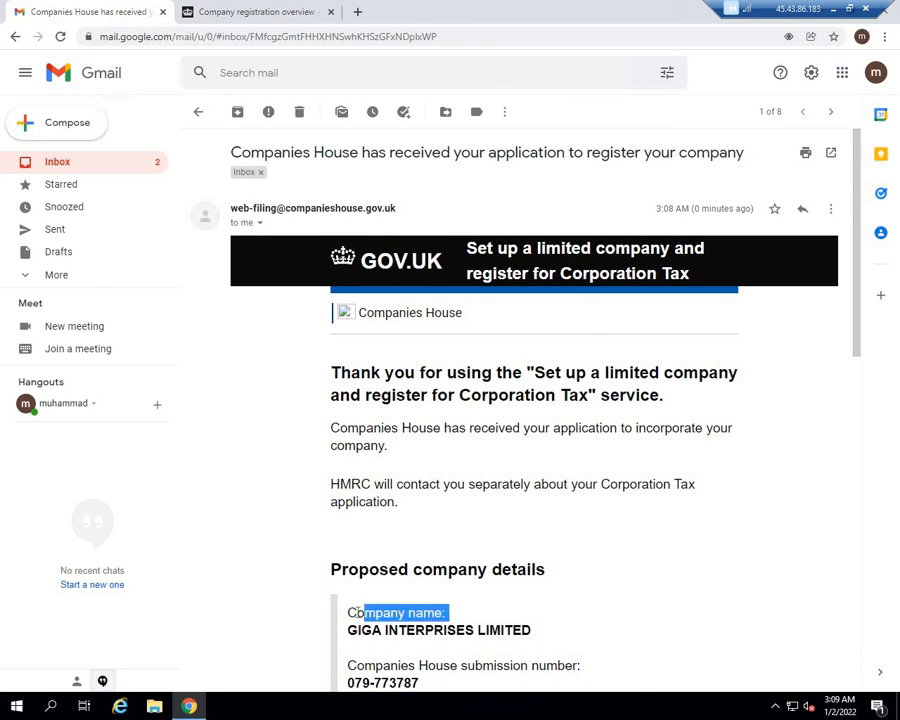